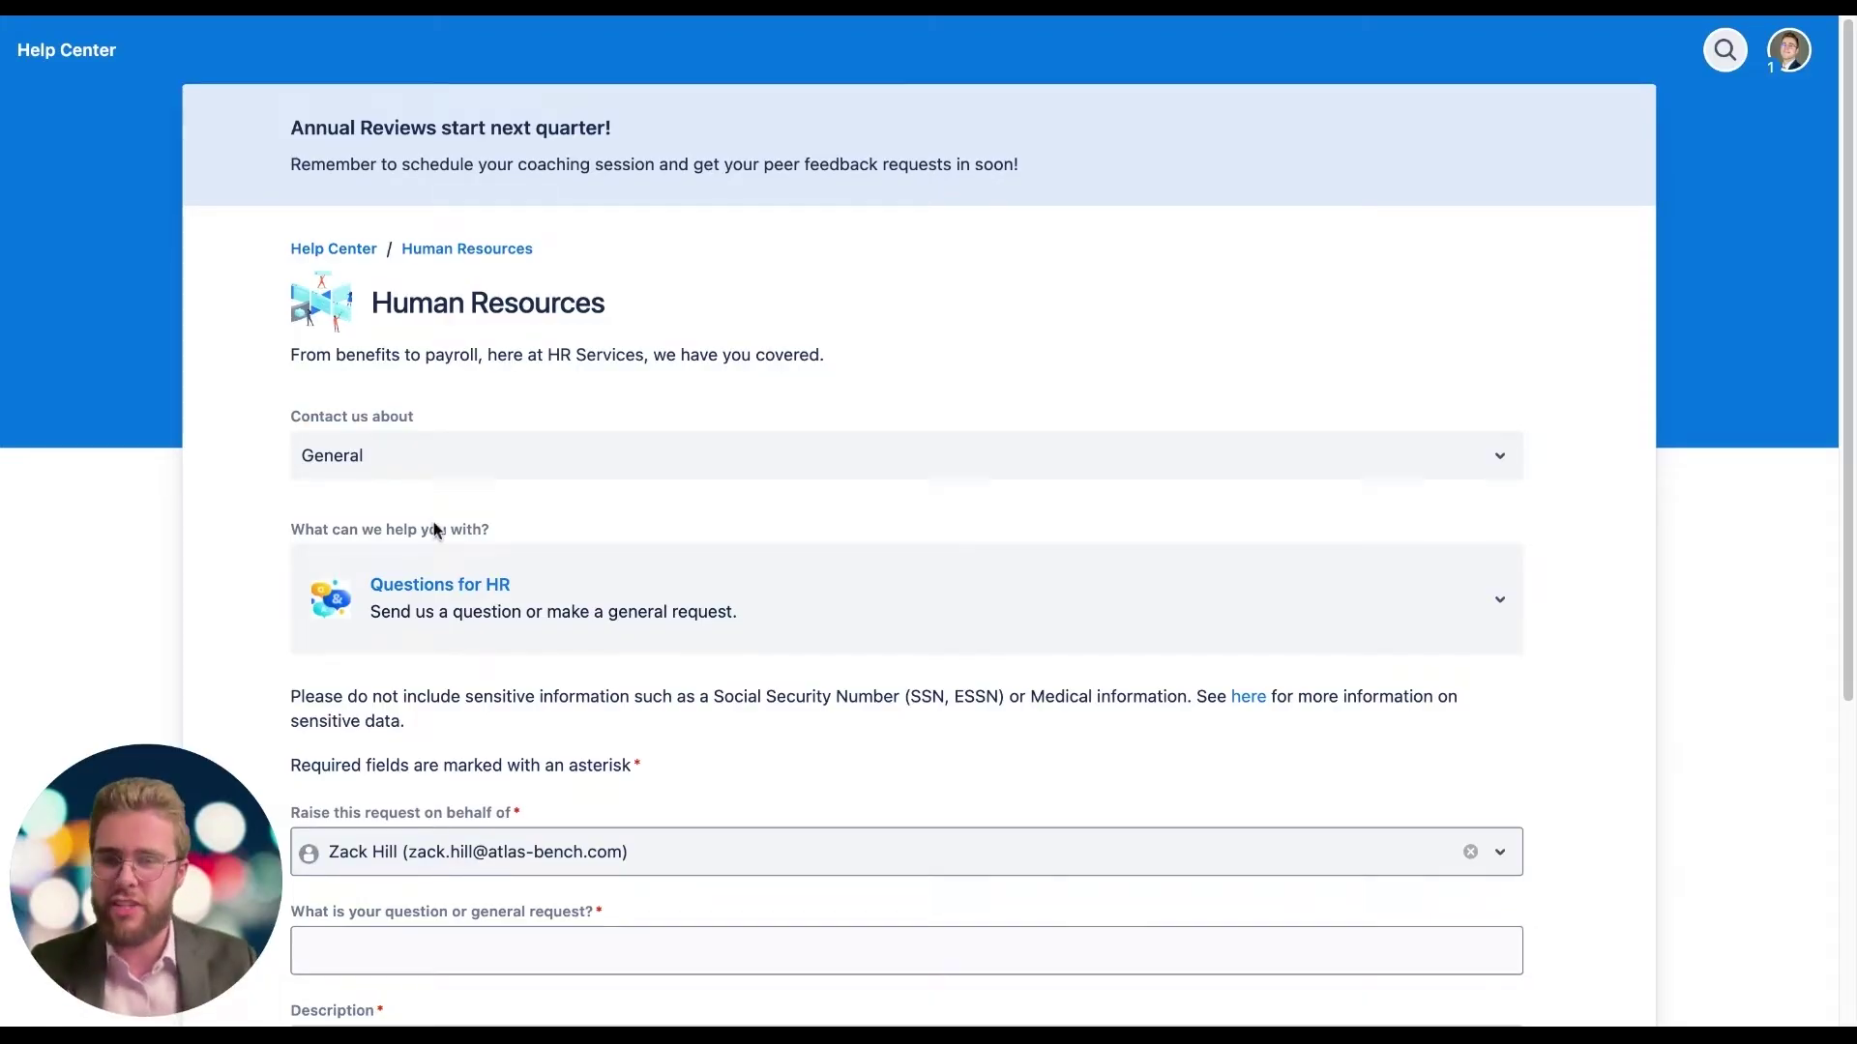
Step: Submit the HR question 'When should I expect to see my stock award?' with a pasted description
{"action": "scroll", "coordinate": [425, 527], "scroll_direction": "down", "scroll_amount": 5}
{"action": "left_click", "coordinate": [382, 499]}
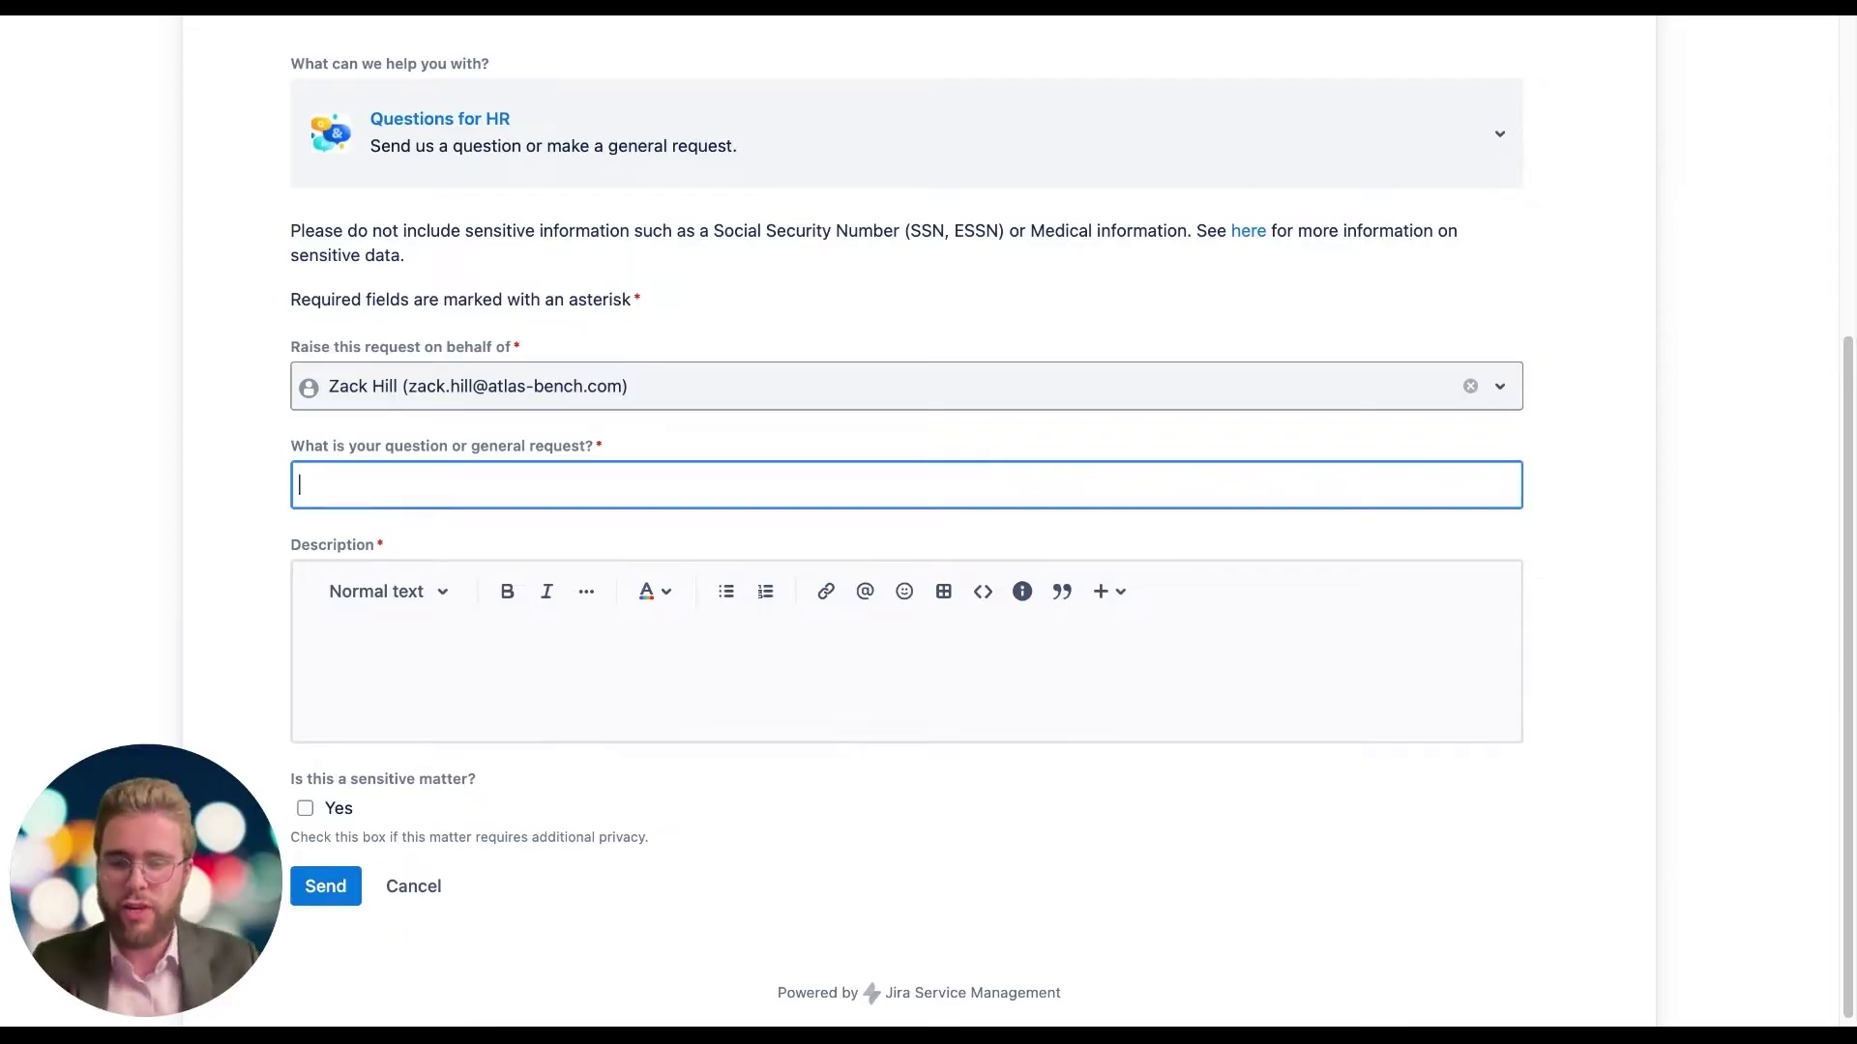
{"action": "type", "text": "When should I expect to see my stock award?"}
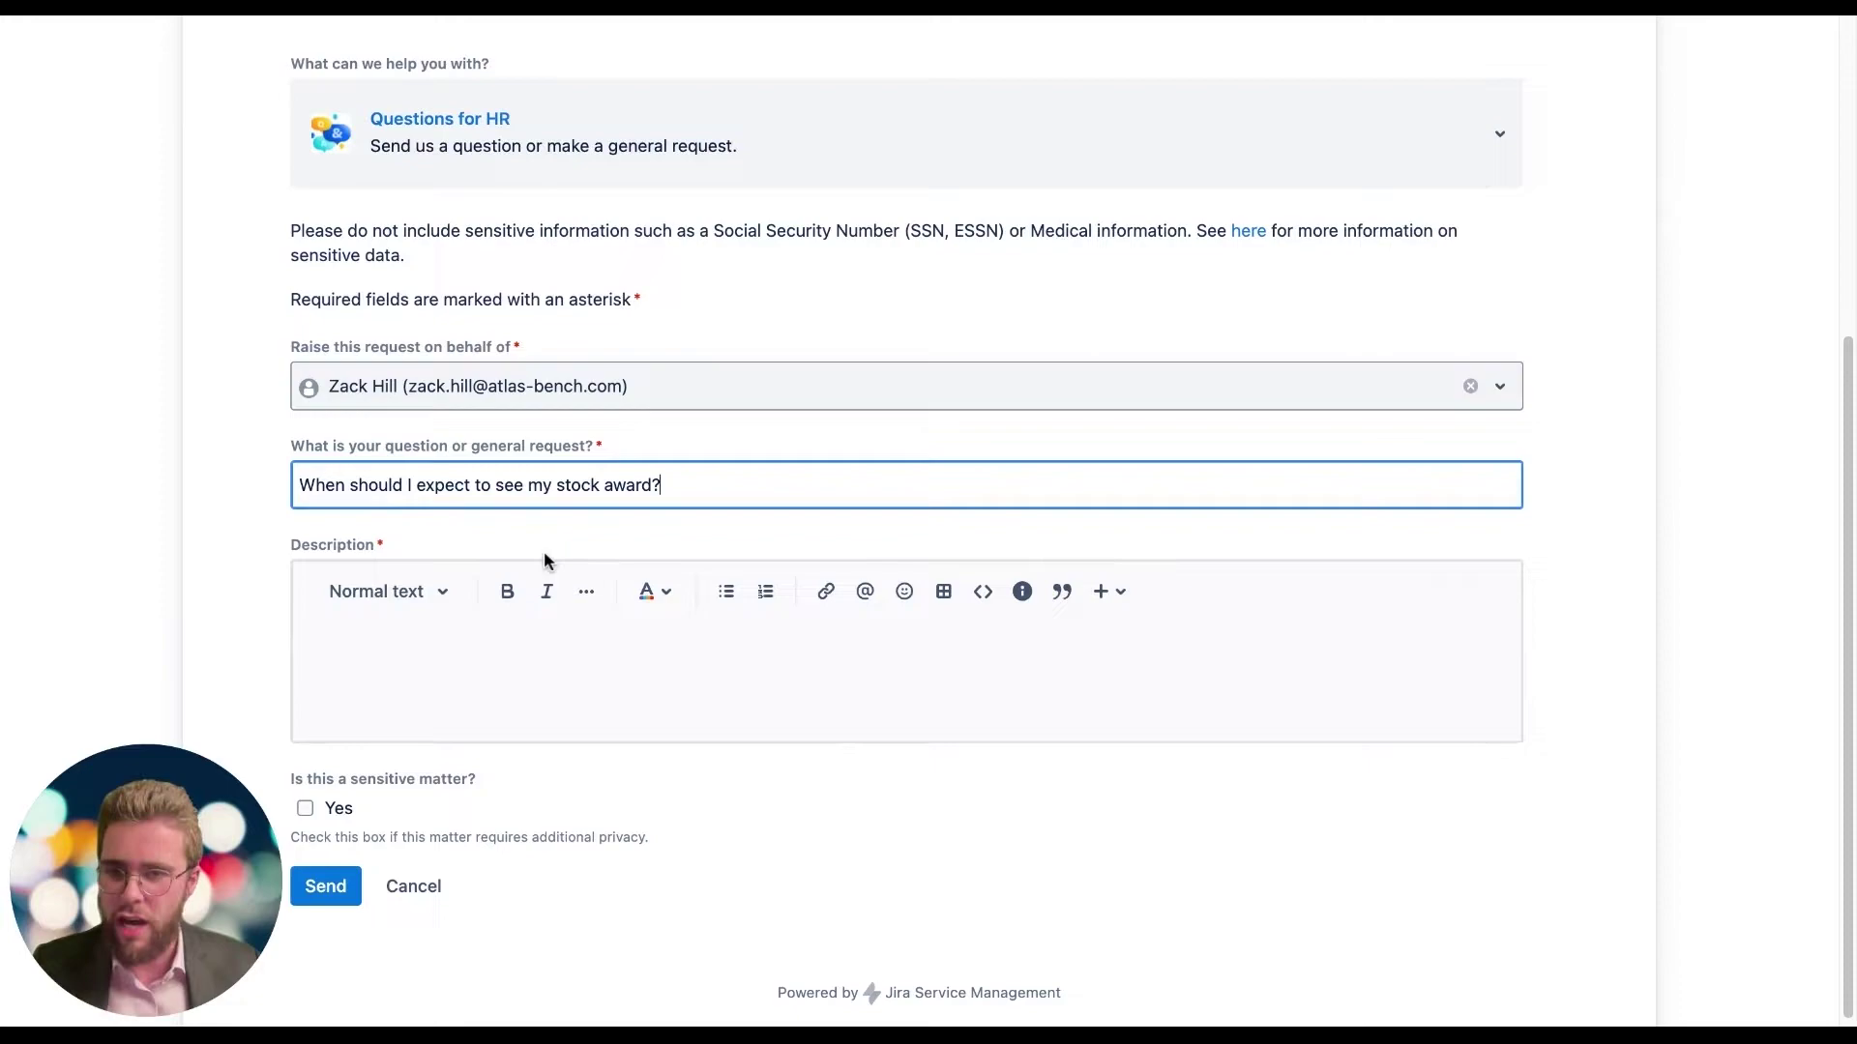
{"action": "left_click", "coordinate": [472, 650]}
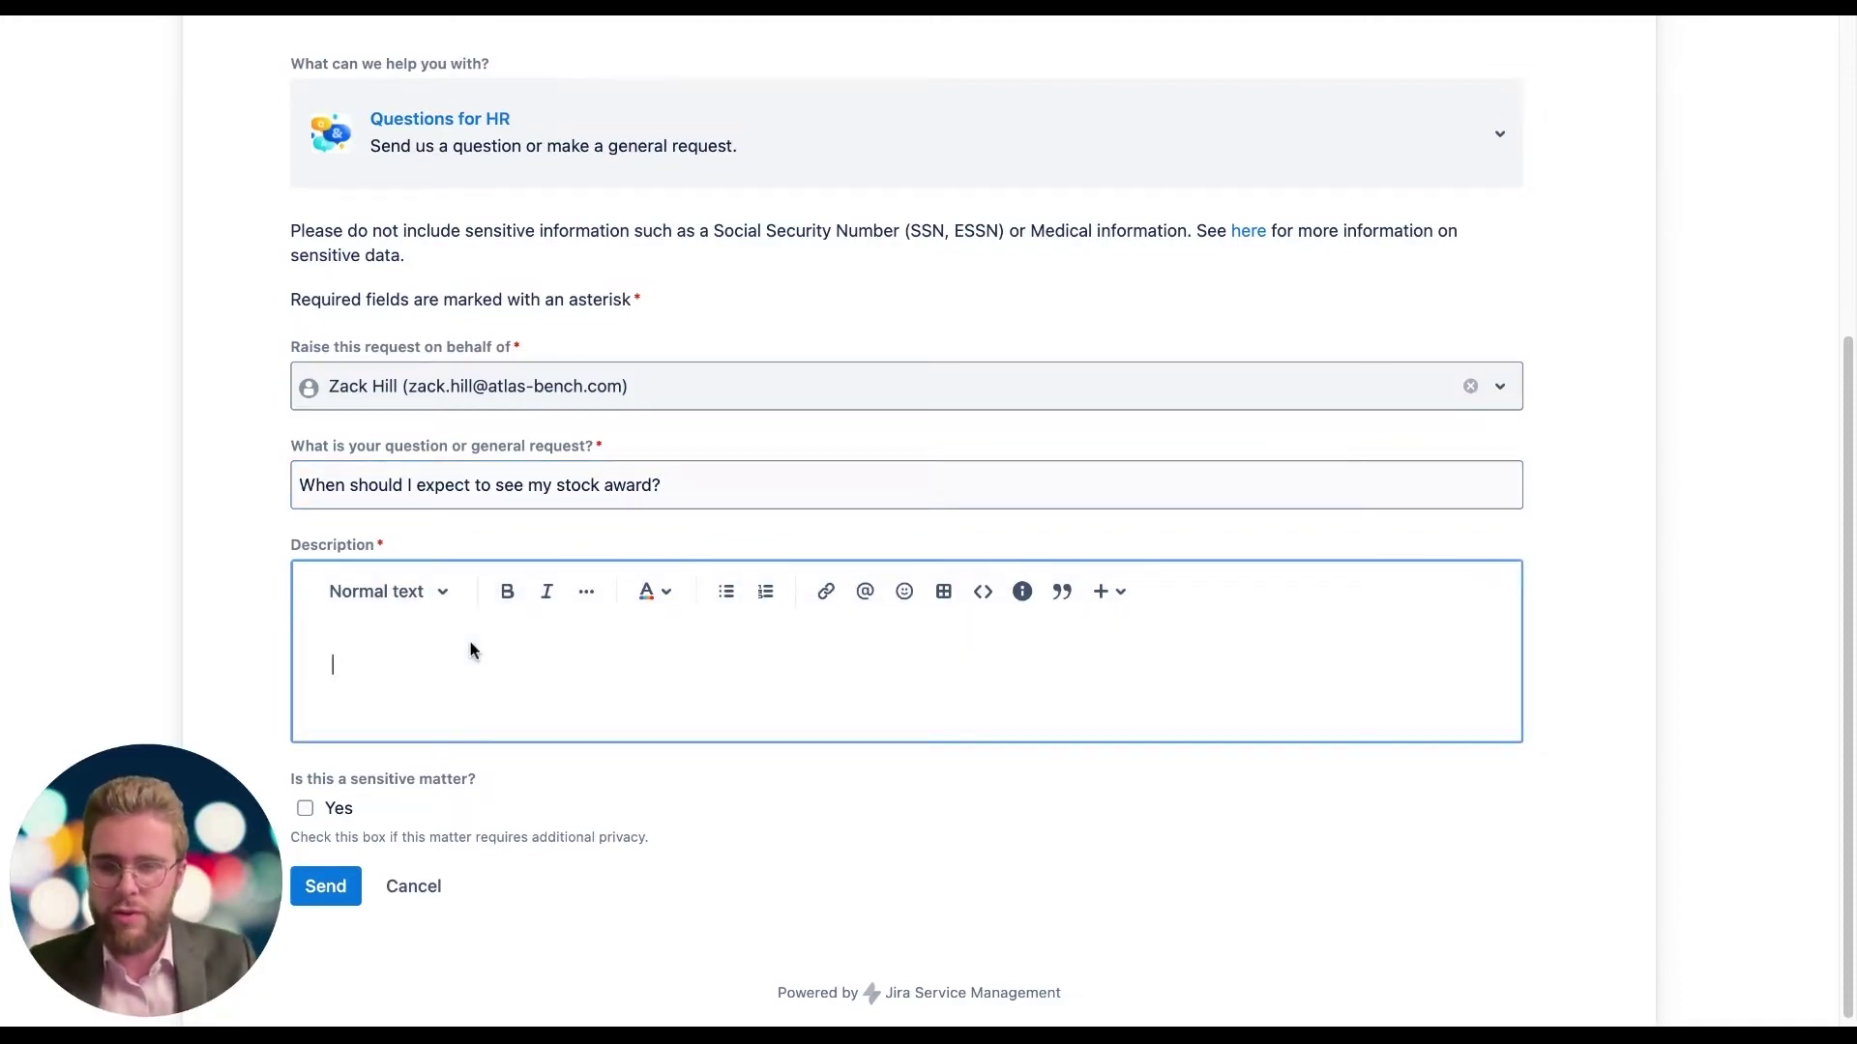
{"action": "type", "text": "I’ve been at the company for a couple of months, but I haven’t seen my stock award yet. When should I expect it to show up in my account?"}
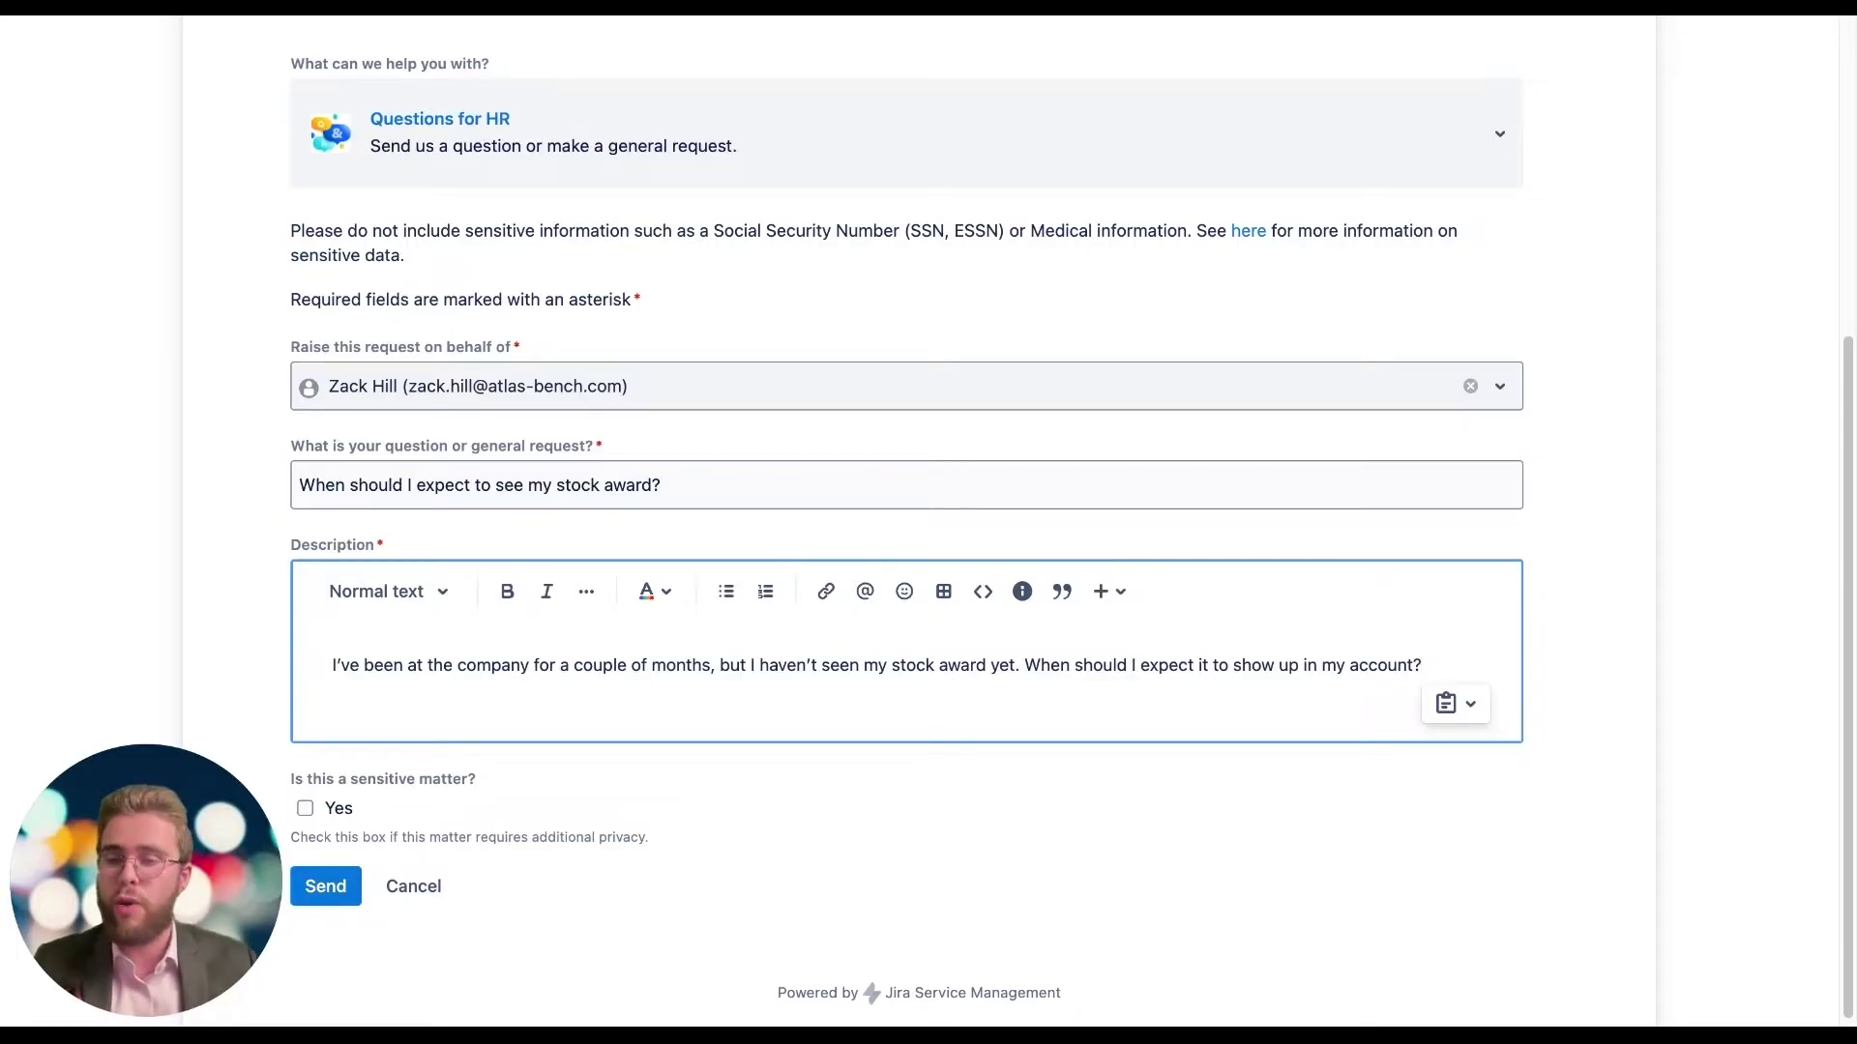
{"action": "left_click", "coordinate": [344, 899]}
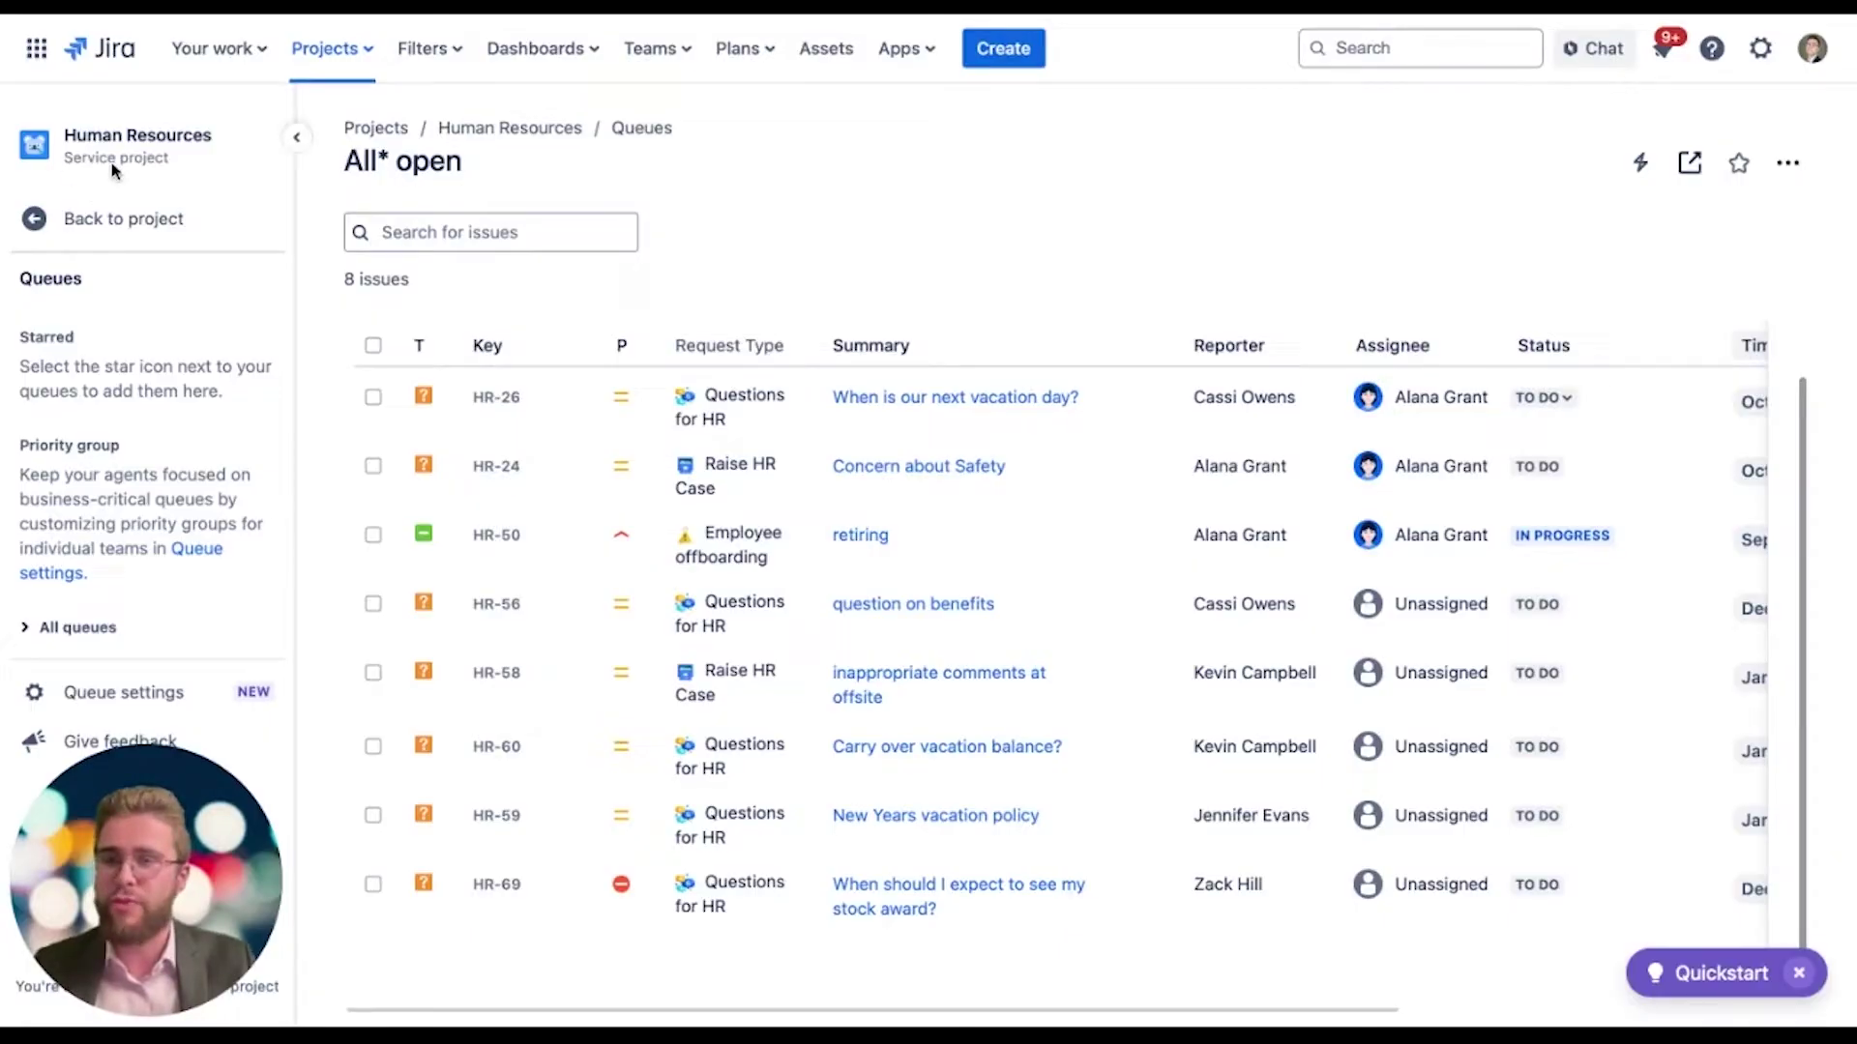
Step: Scroll the Human Resources All open queue to find HR-69
{"action": "scroll", "coordinate": [758, 764], "scroll_direction": "down", "scroll_amount": 1}
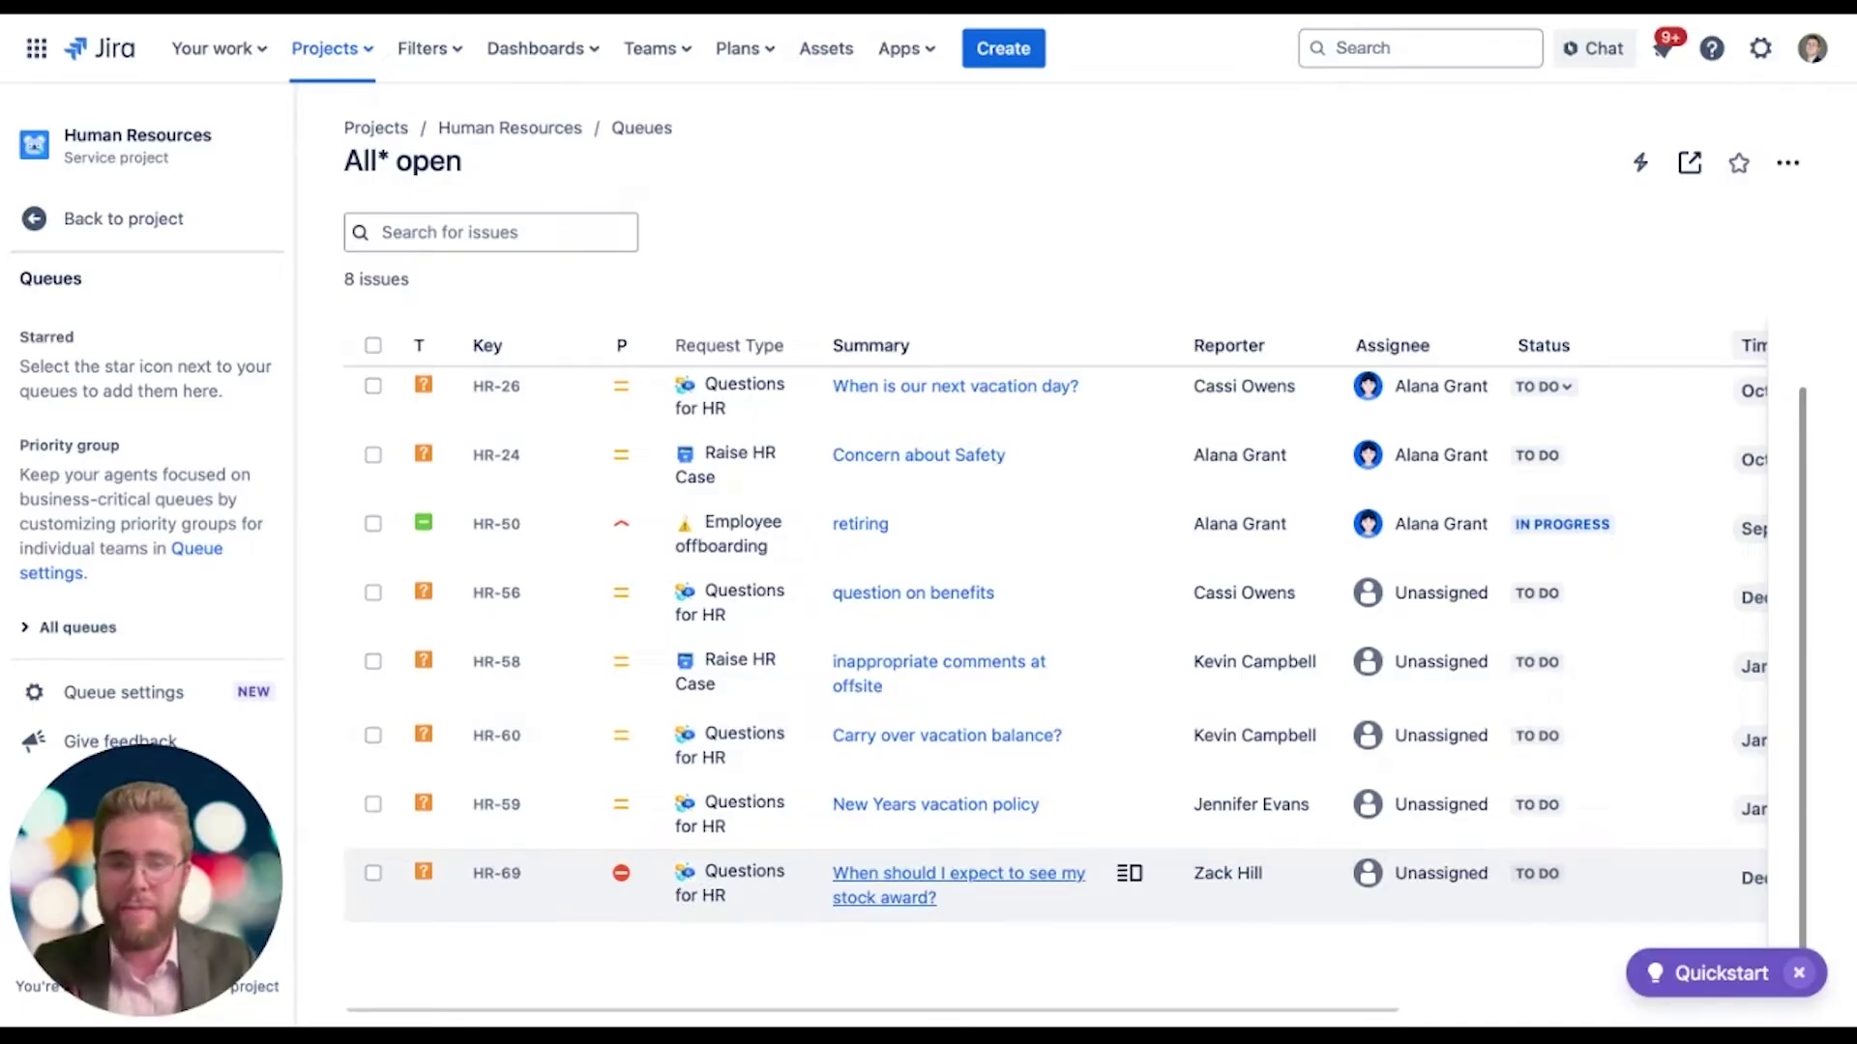
Step: Open HR-69 and read the Global Agent's internal note on when the stock award appears
{"action": "left_click", "coordinate": [957, 873]}
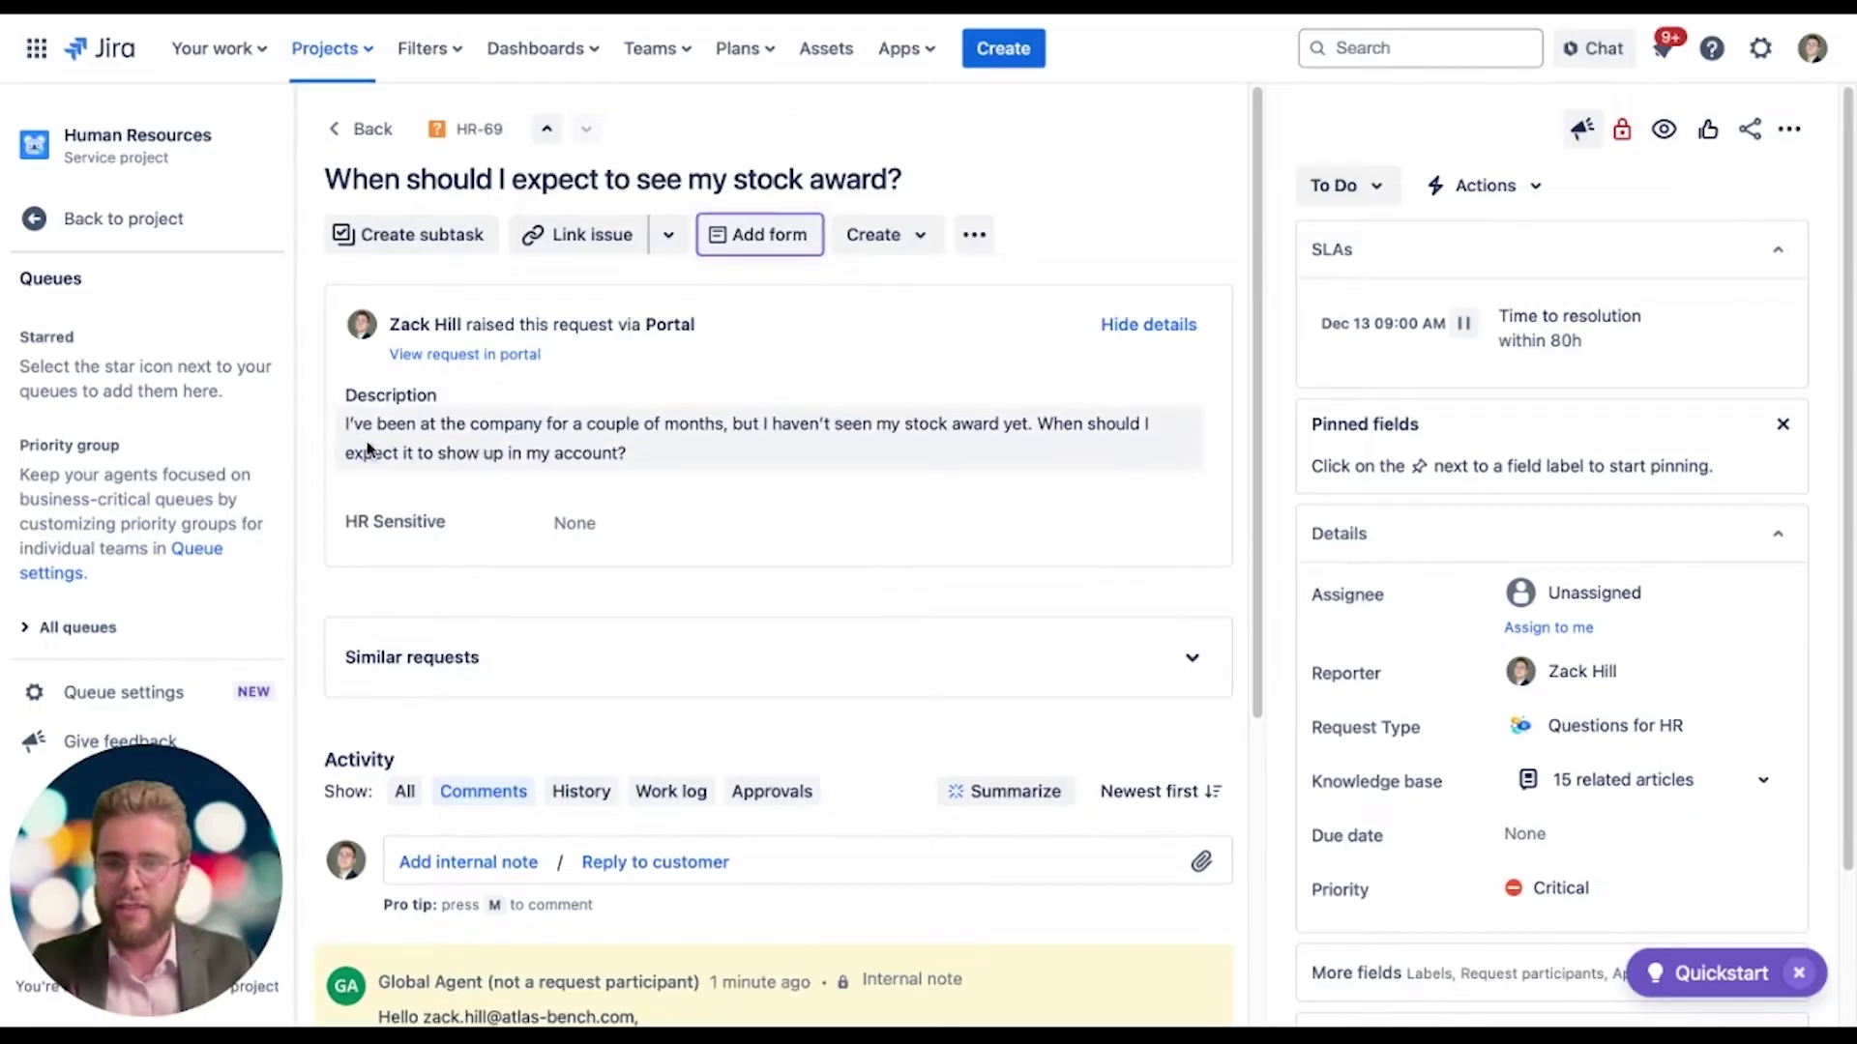
{"action": "scroll", "coordinate": [432, 348], "scroll_direction": "down", "scroll_amount": 2}
{"action": "scroll", "coordinate": [431, 368], "scroll_direction": "down", "scroll_amount": 3}
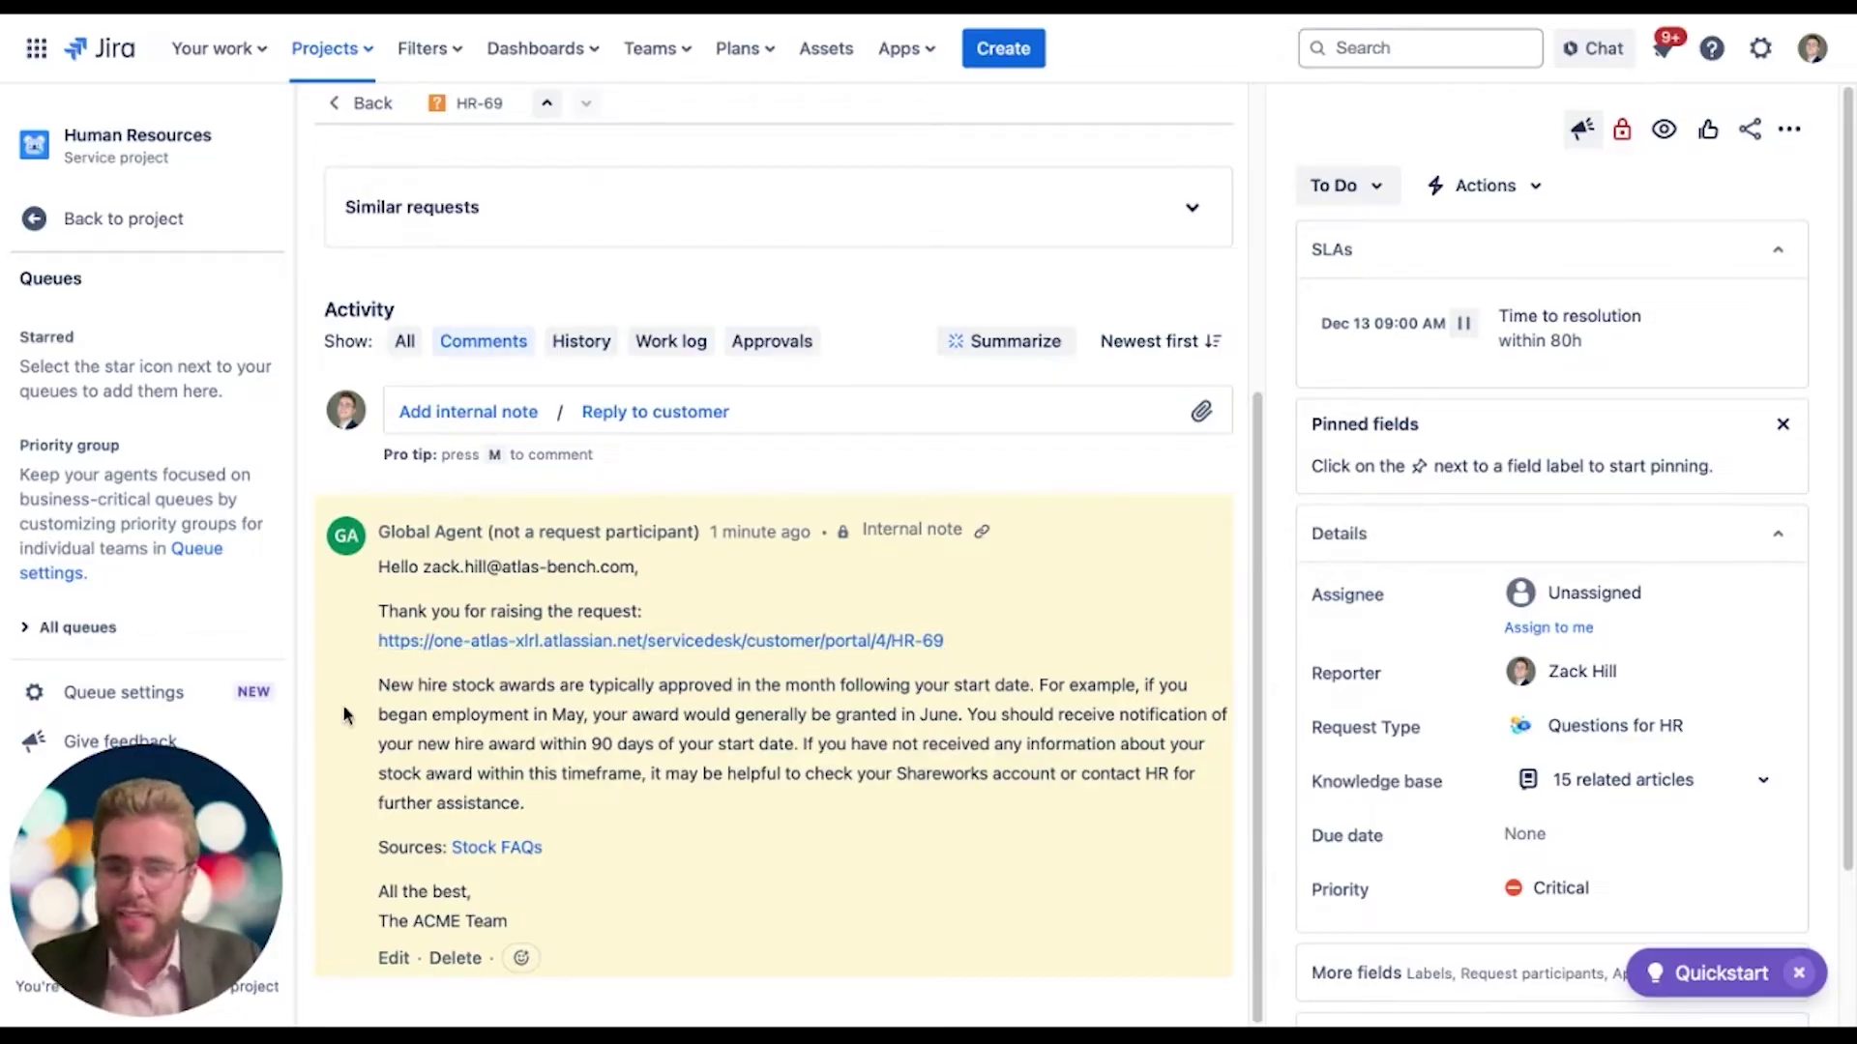
{"action": "left_click_drag", "start_coordinate": [376, 685], "coordinate": [539, 810]}
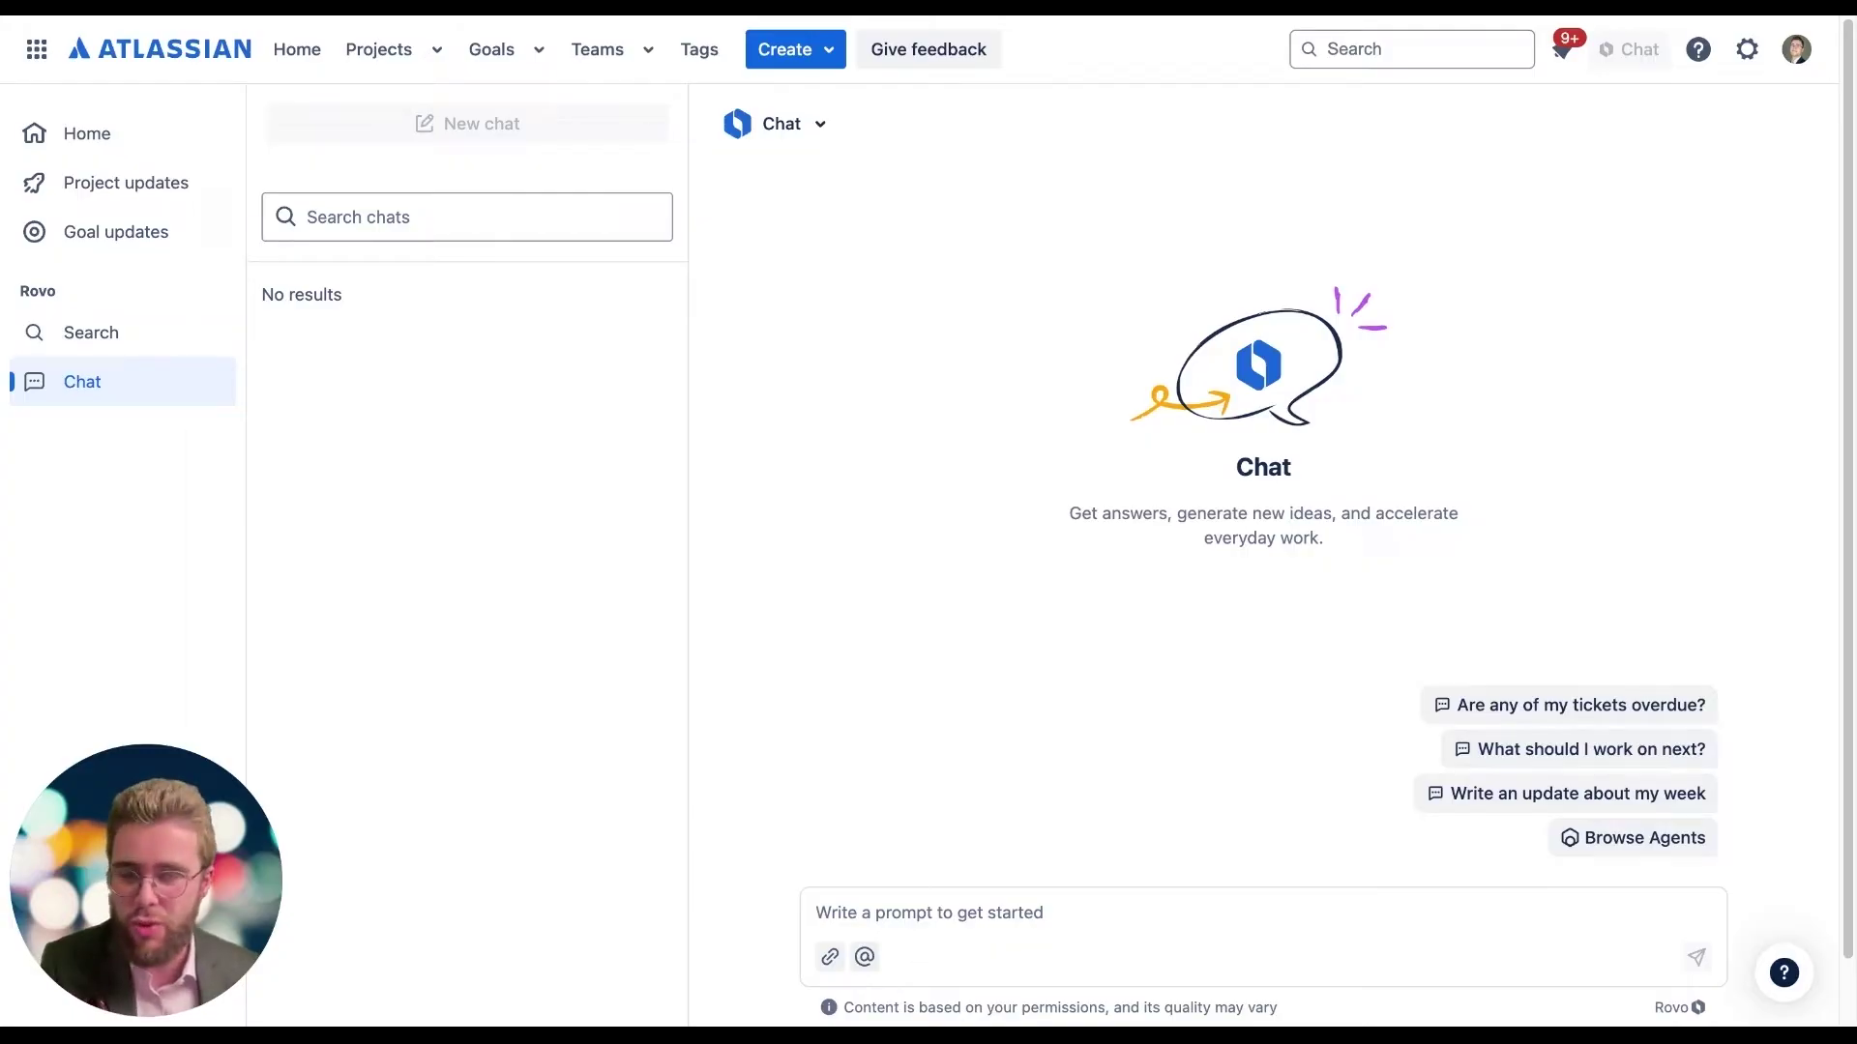
Step: Begin creating a new Rovo agent using the manual setup form
{"action": "left_click", "coordinate": [824, 127]}
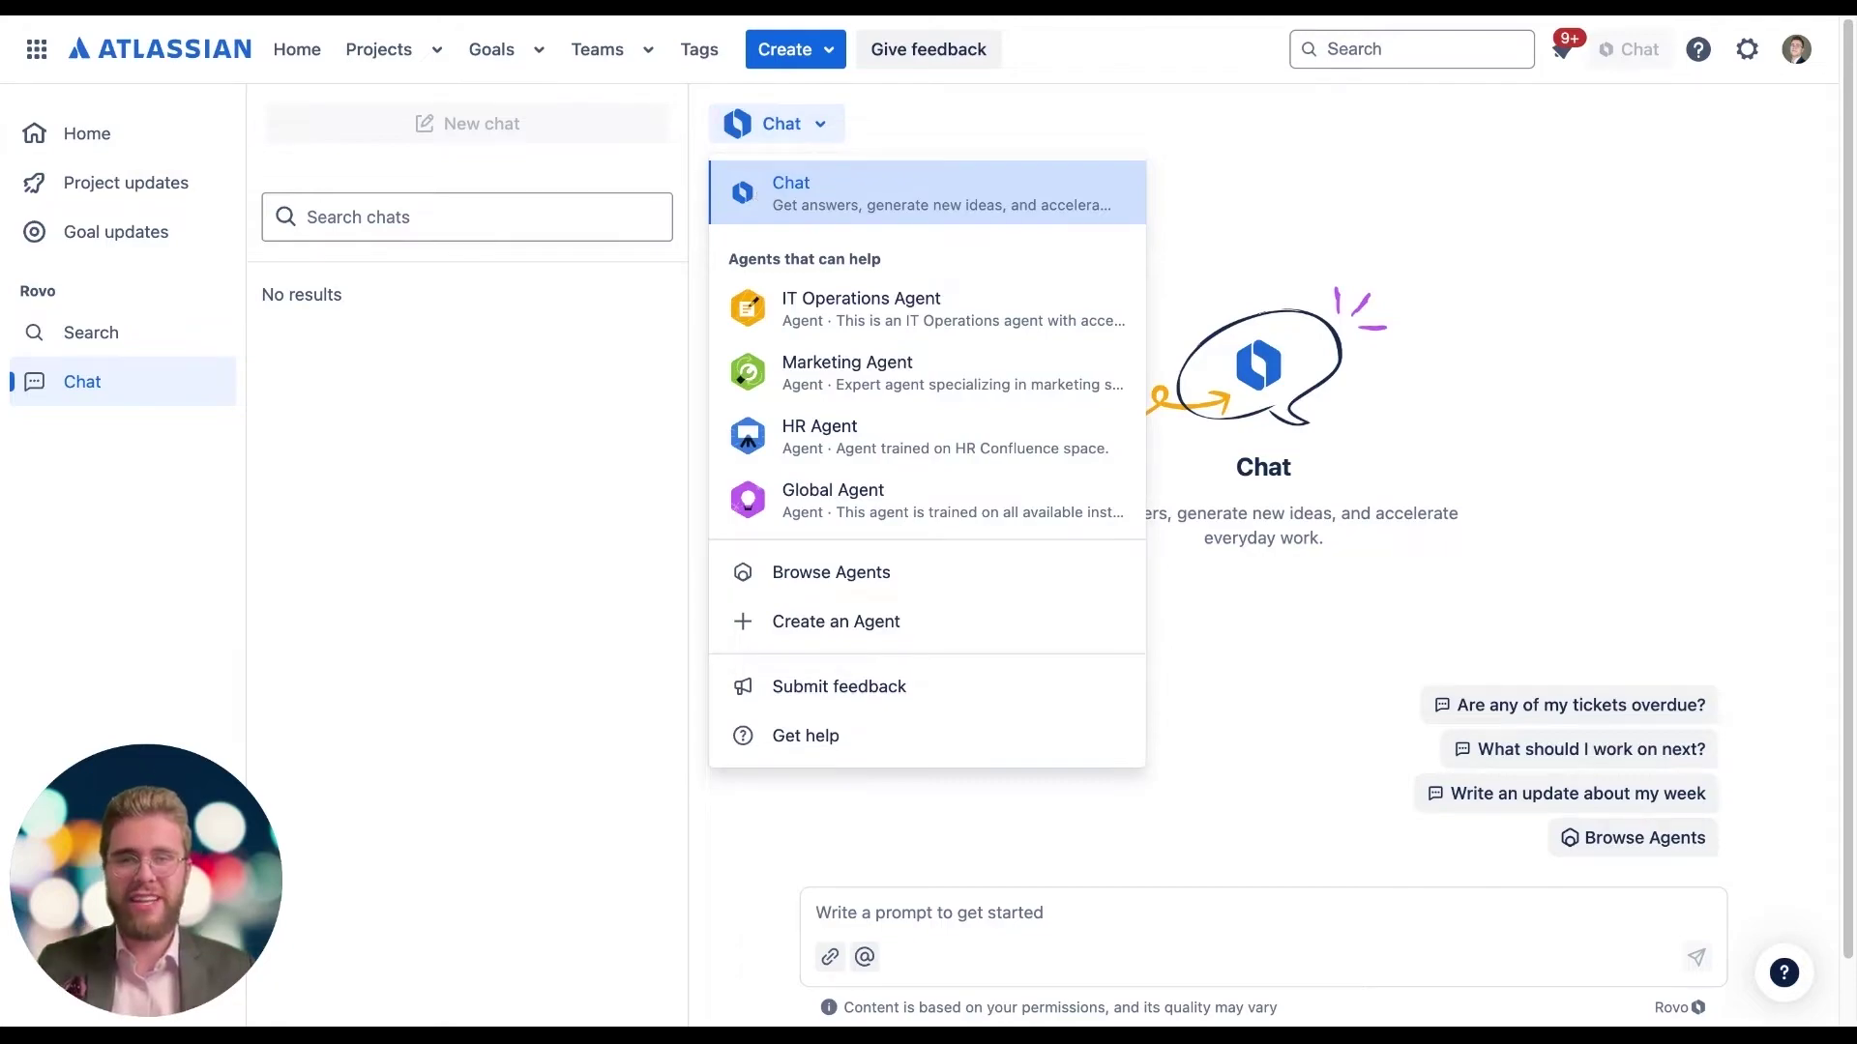
{"action": "left_click", "coordinate": [801, 624]}
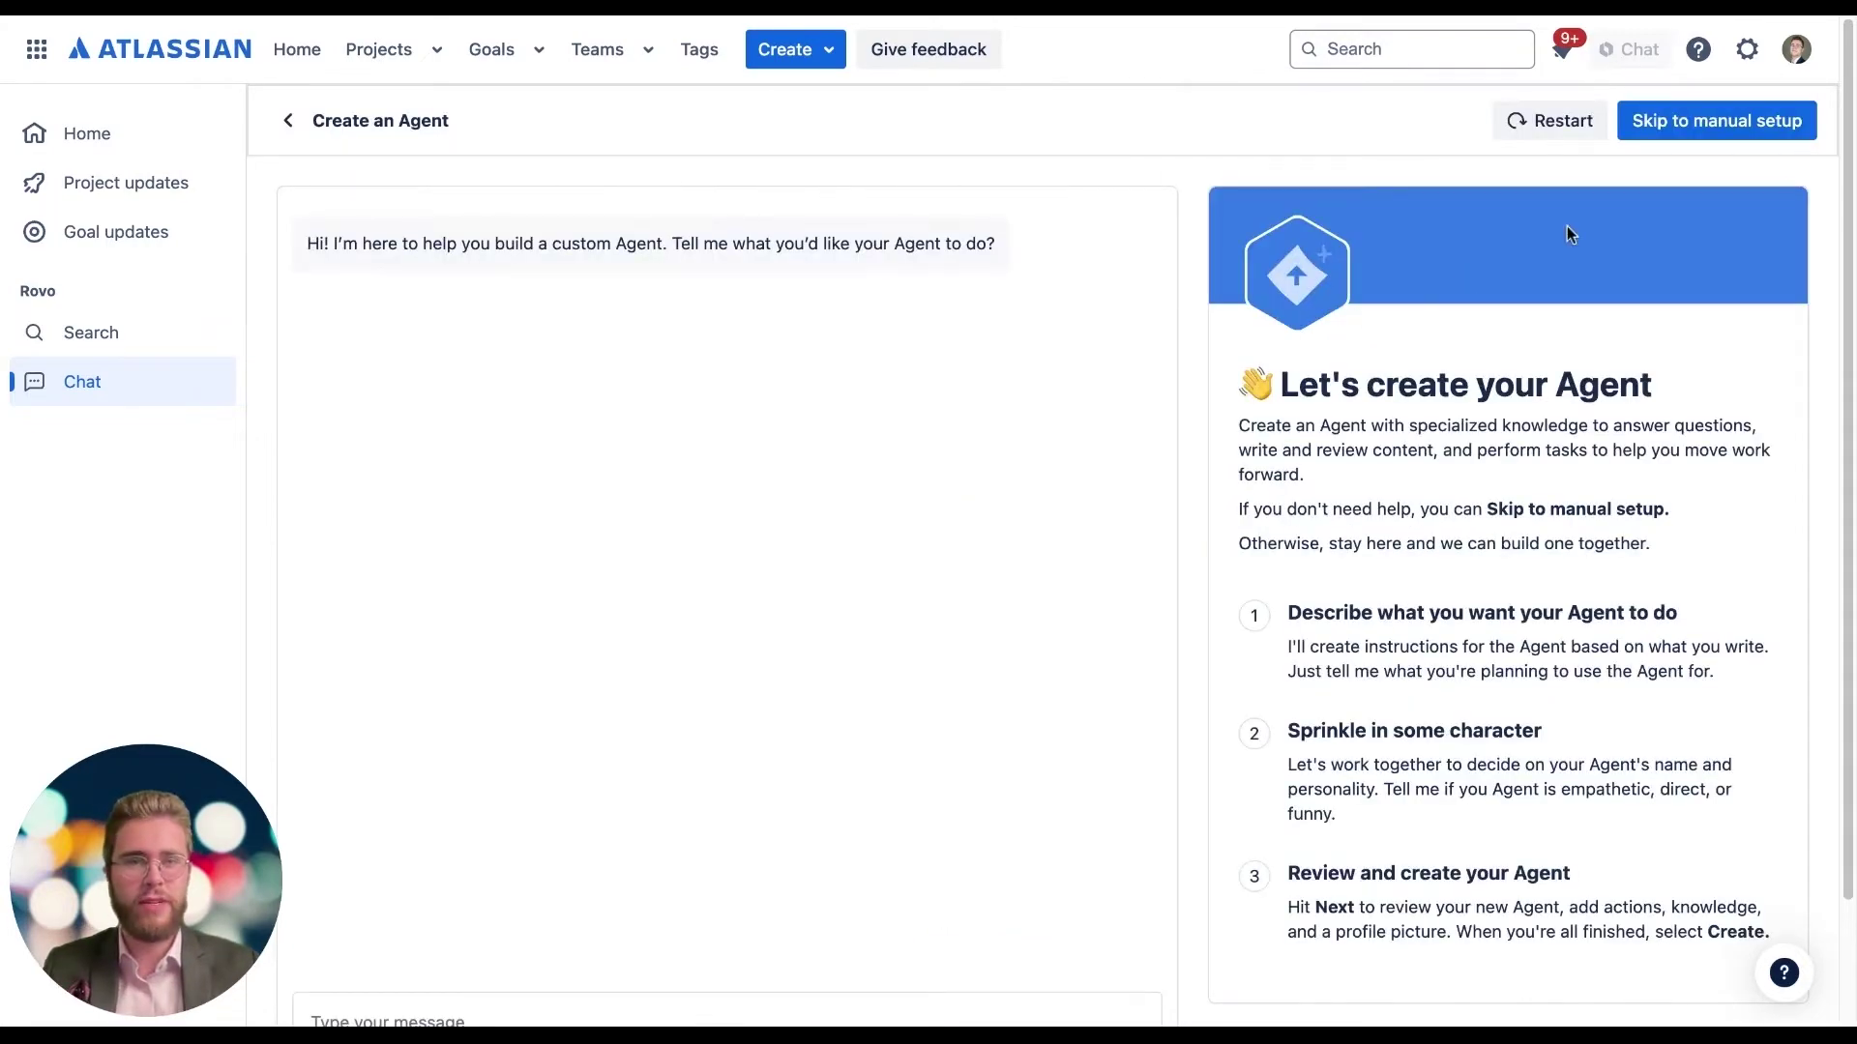
{"action": "left_click", "coordinate": [1710, 128]}
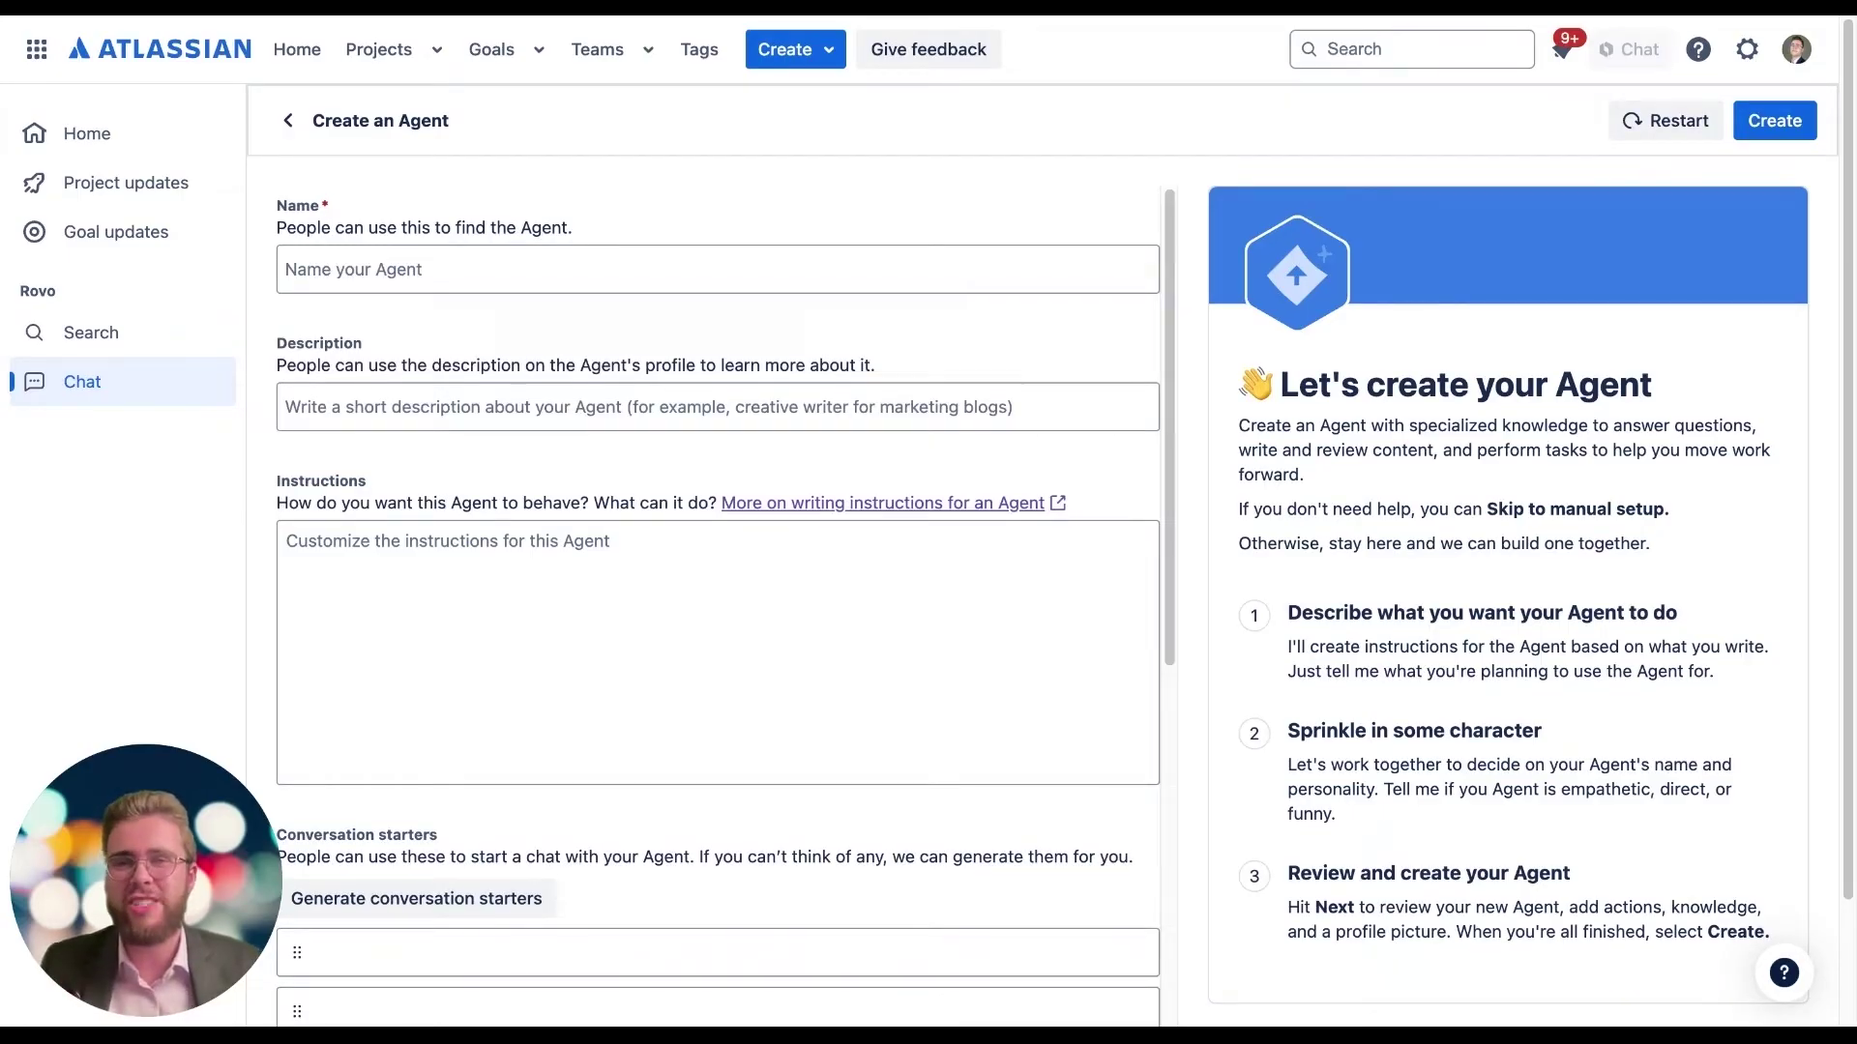
Step: Name the agent Mobile Development Agent and paste in its description and behaviour instructions
{"action": "left_click", "coordinate": [536, 277]}
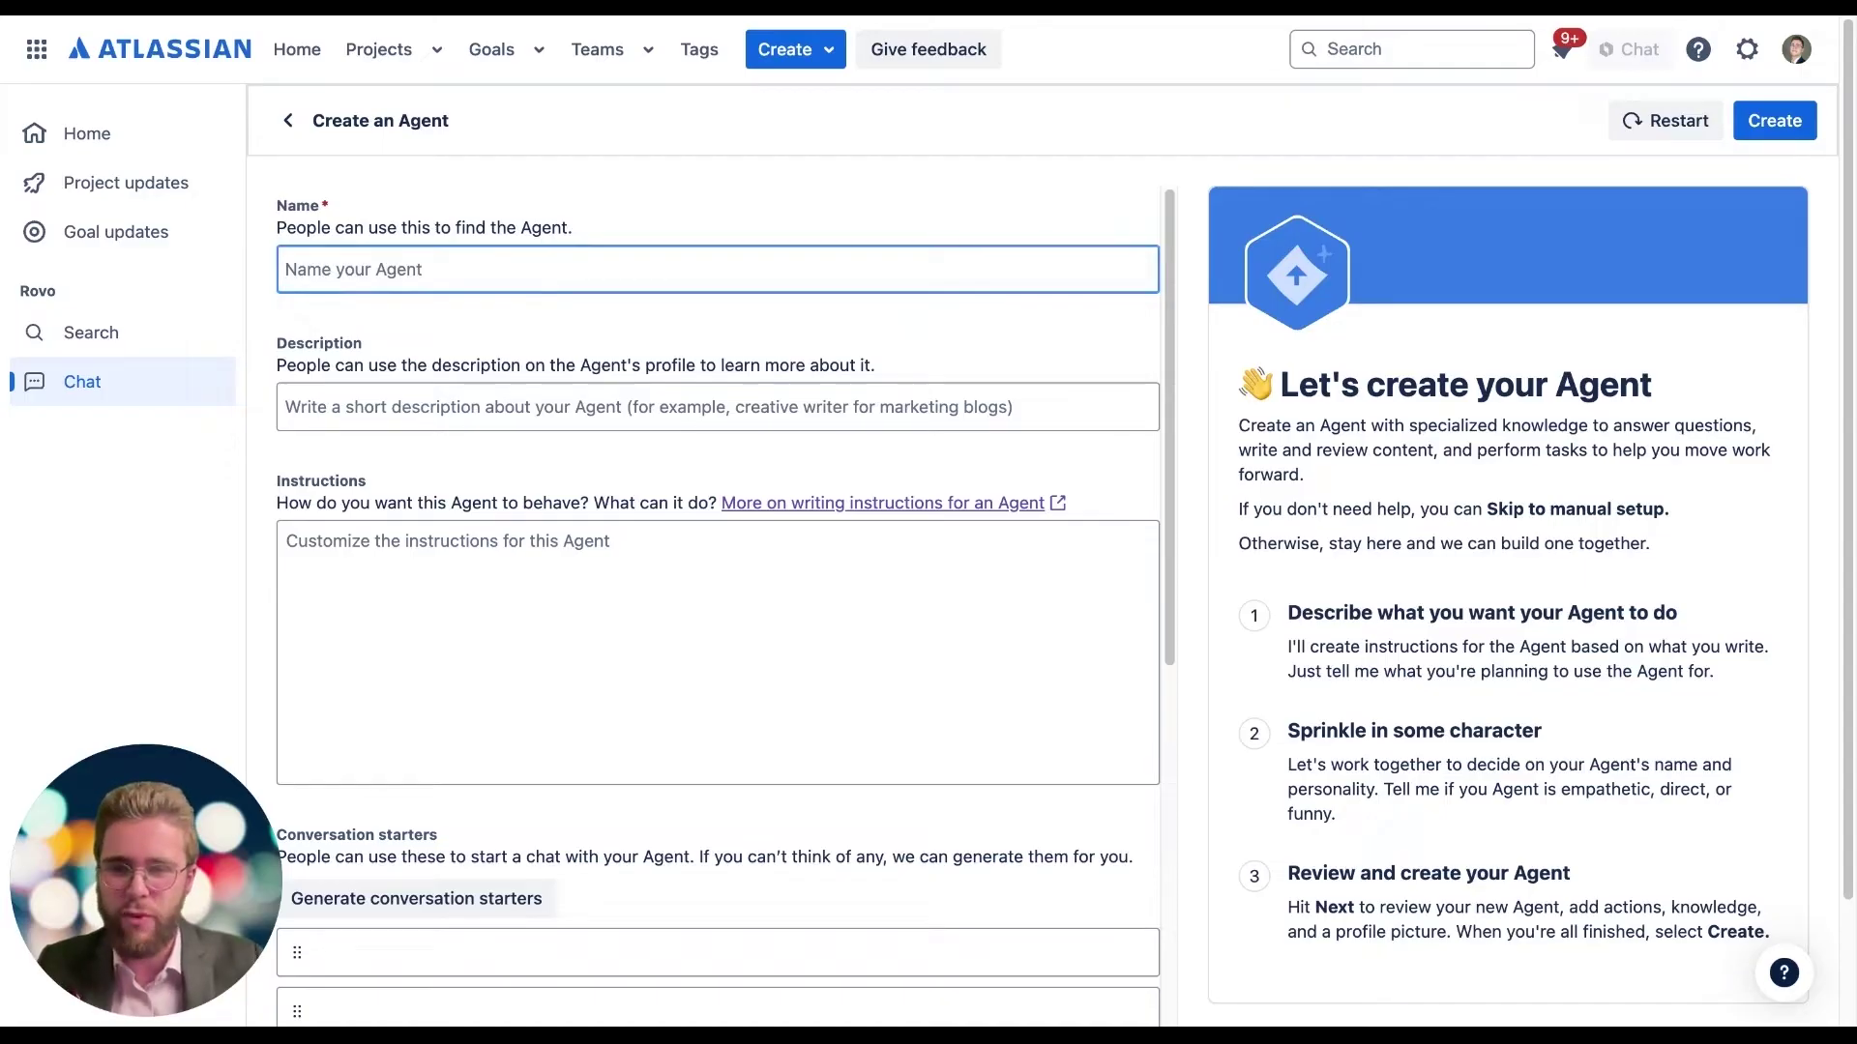
{"action": "type", "text": "Mobile Development Agent"}
{"action": "left_click", "coordinate": [346, 411]}
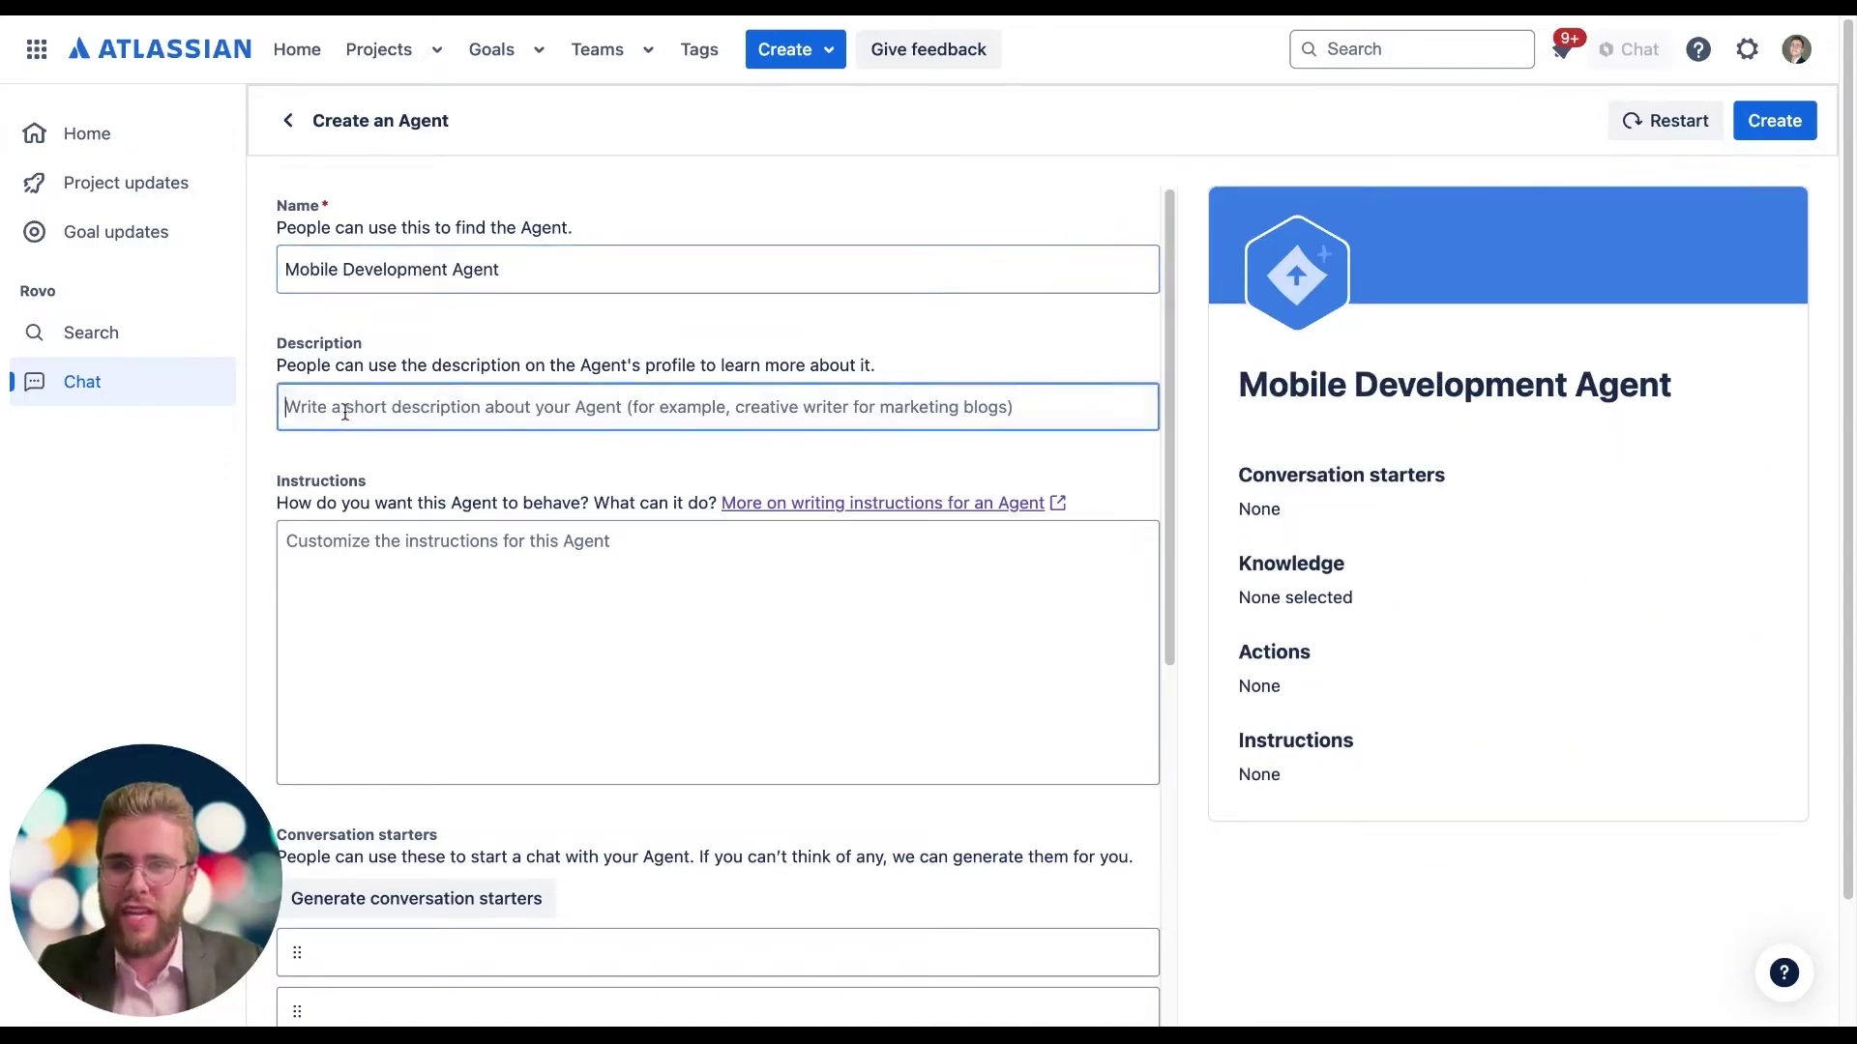
{"action": "type", "text": "This agent is trained only our Mobile Development Confluence Space and Mobile Program Jira Project"}
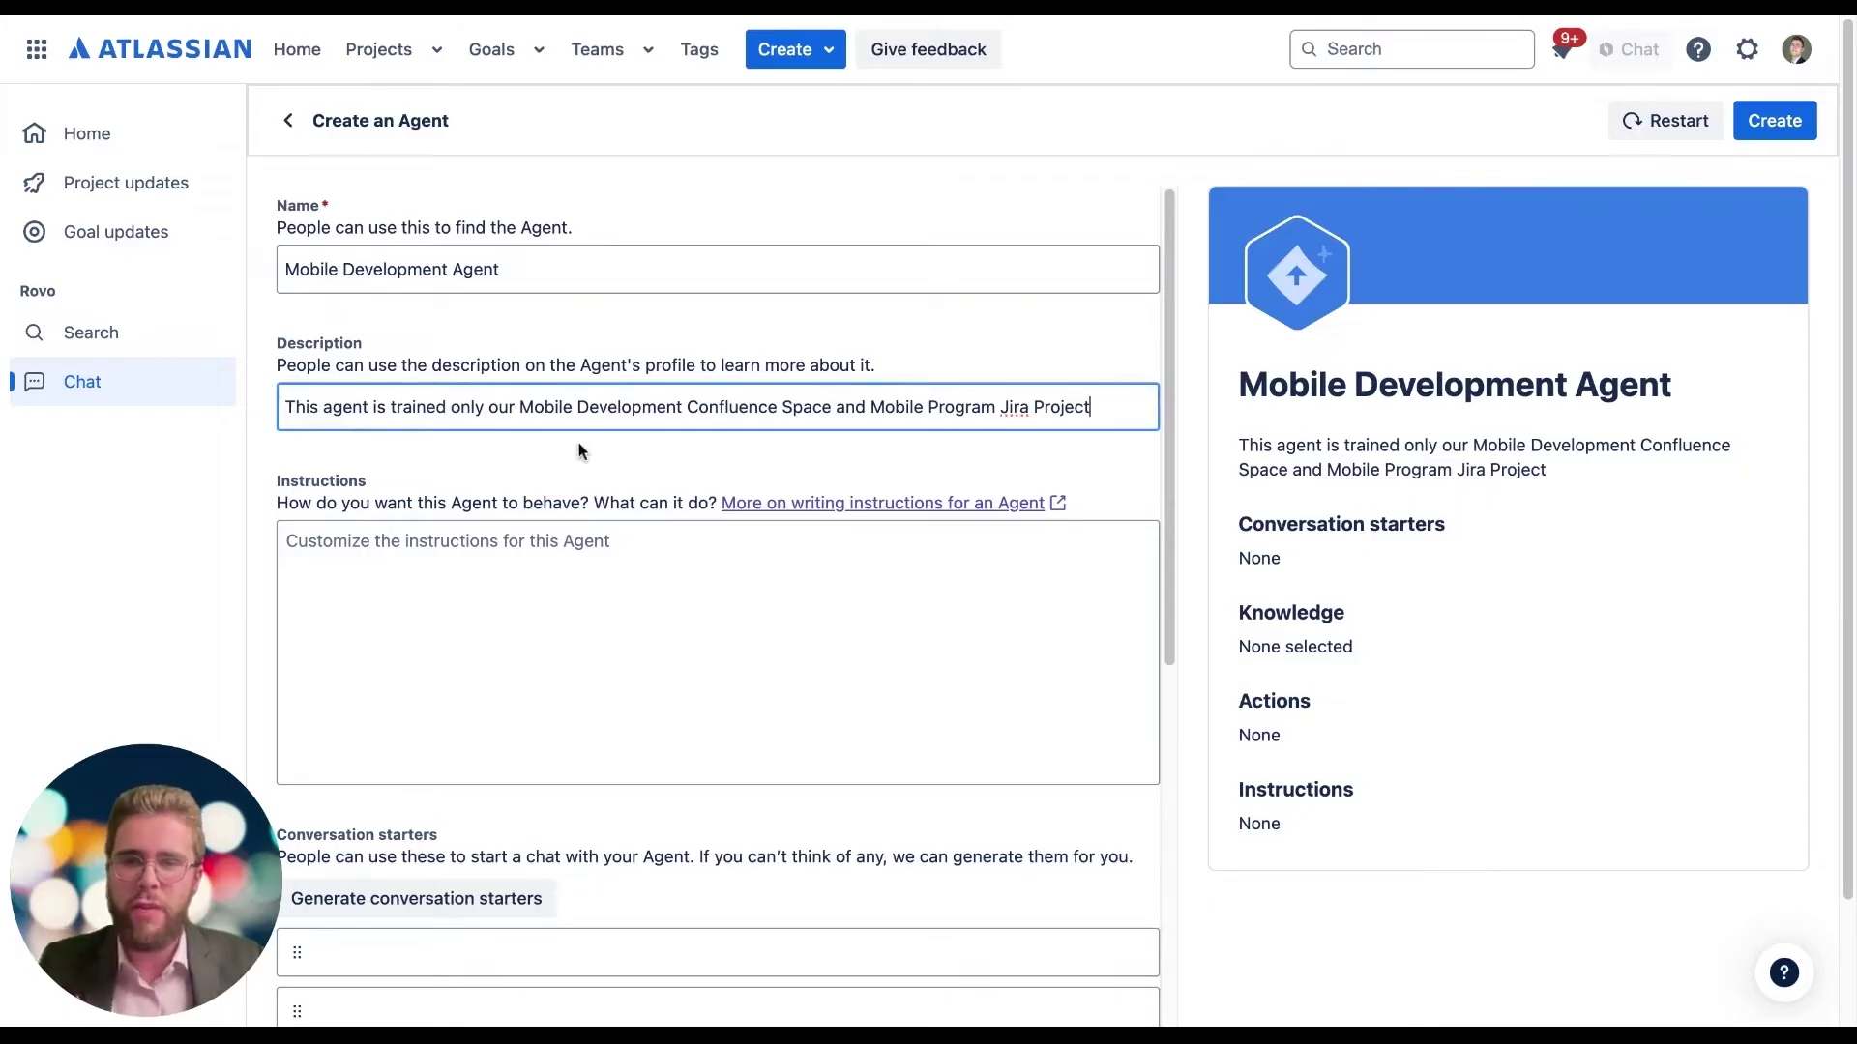
{"action": "left_click", "coordinate": [598, 575]}
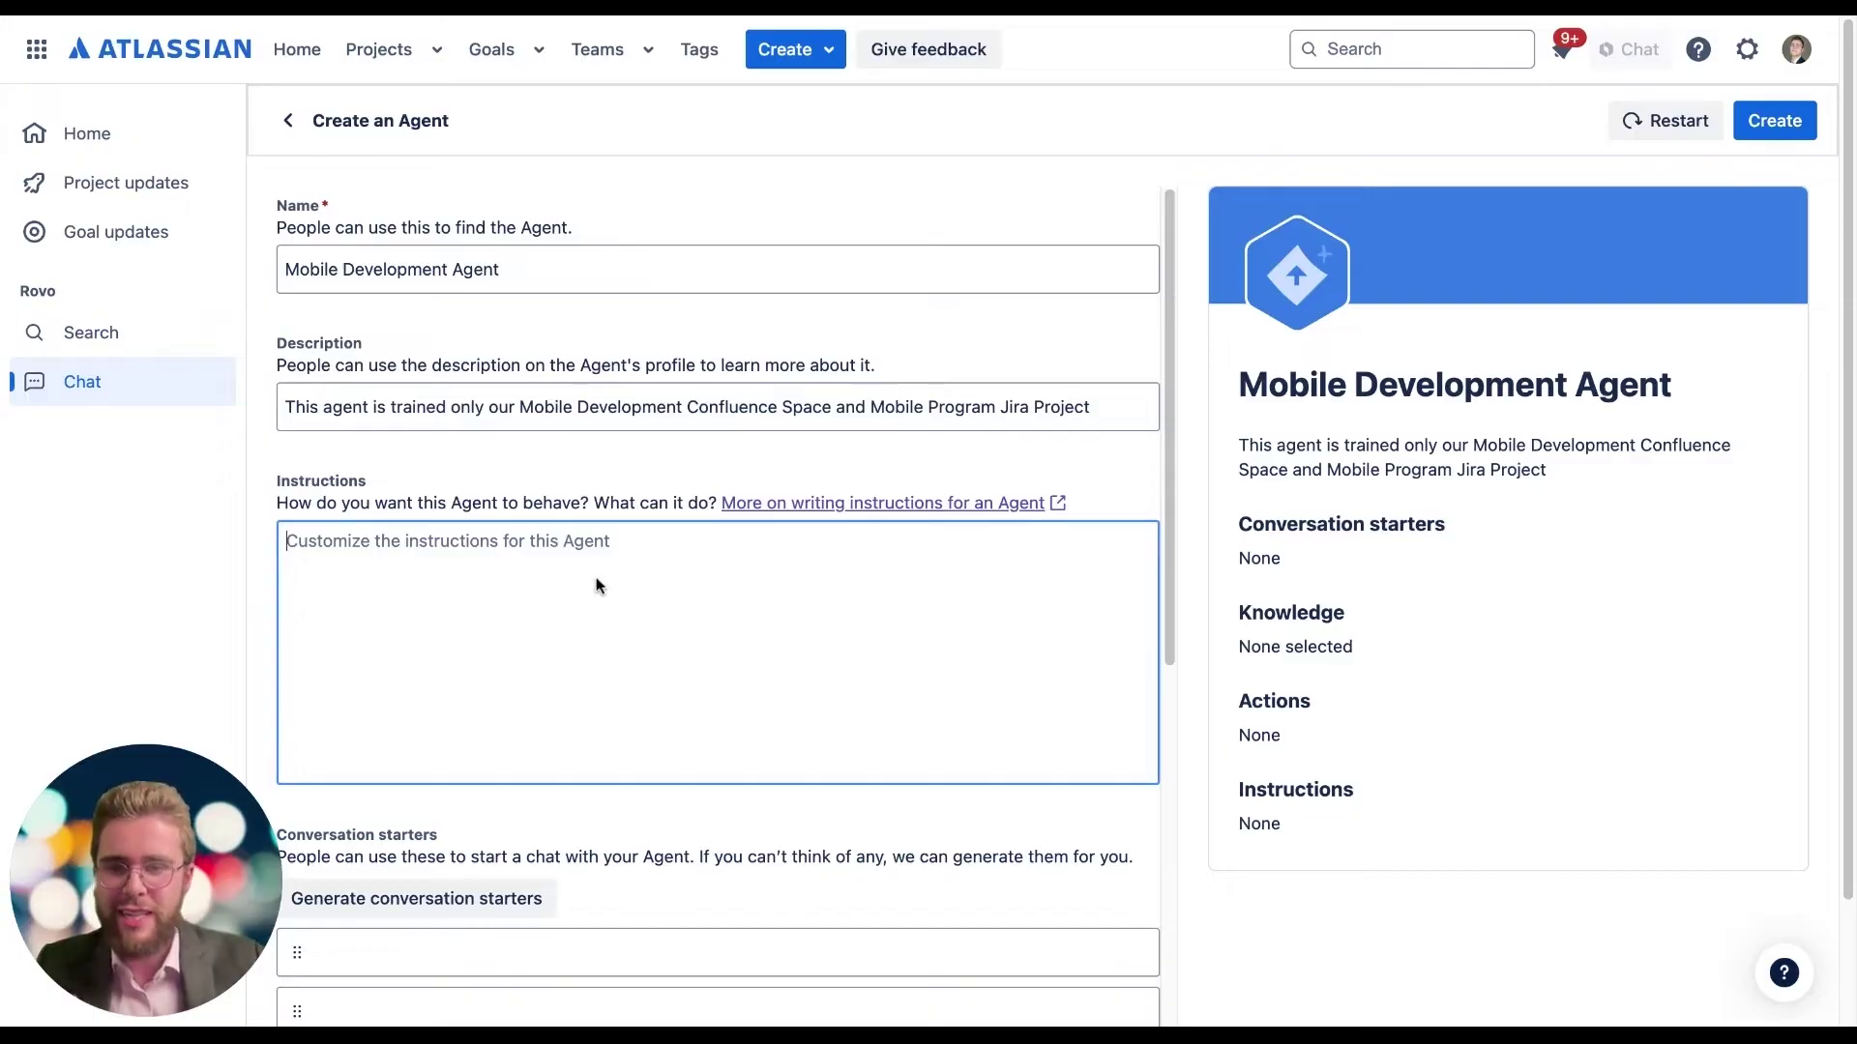
{"action": "type", "text": "You are an AI agent trained to assist users by retrieving accurate and relevant information from the Mobile Development Confluence Space and Mobile Program Jira Project. Your primary role is to help users navigate and locate documentation, project details, and procedural references related to mobile development. You should provide clear, concise, and factual responses by directing users to specific resources and offering summaries when necessary.  Your responses must strictly adhere to the documented content within the Mobile Development Confluence Space and Mobile Program Jira Project. Do not provide personal interpretations, advice, or recommendations. Instead, focus on guiding users to the appropriate resources by including direct links to relevant pages or Jira issues whenever possible. All responses should remain neutral, professional, and reflective of the content exactly as it appears in the source material.  By offering precise and resource-focused assistance, you will enable users to efficiently access the information they need while maintaining alignment with organizational policies and procedures."}
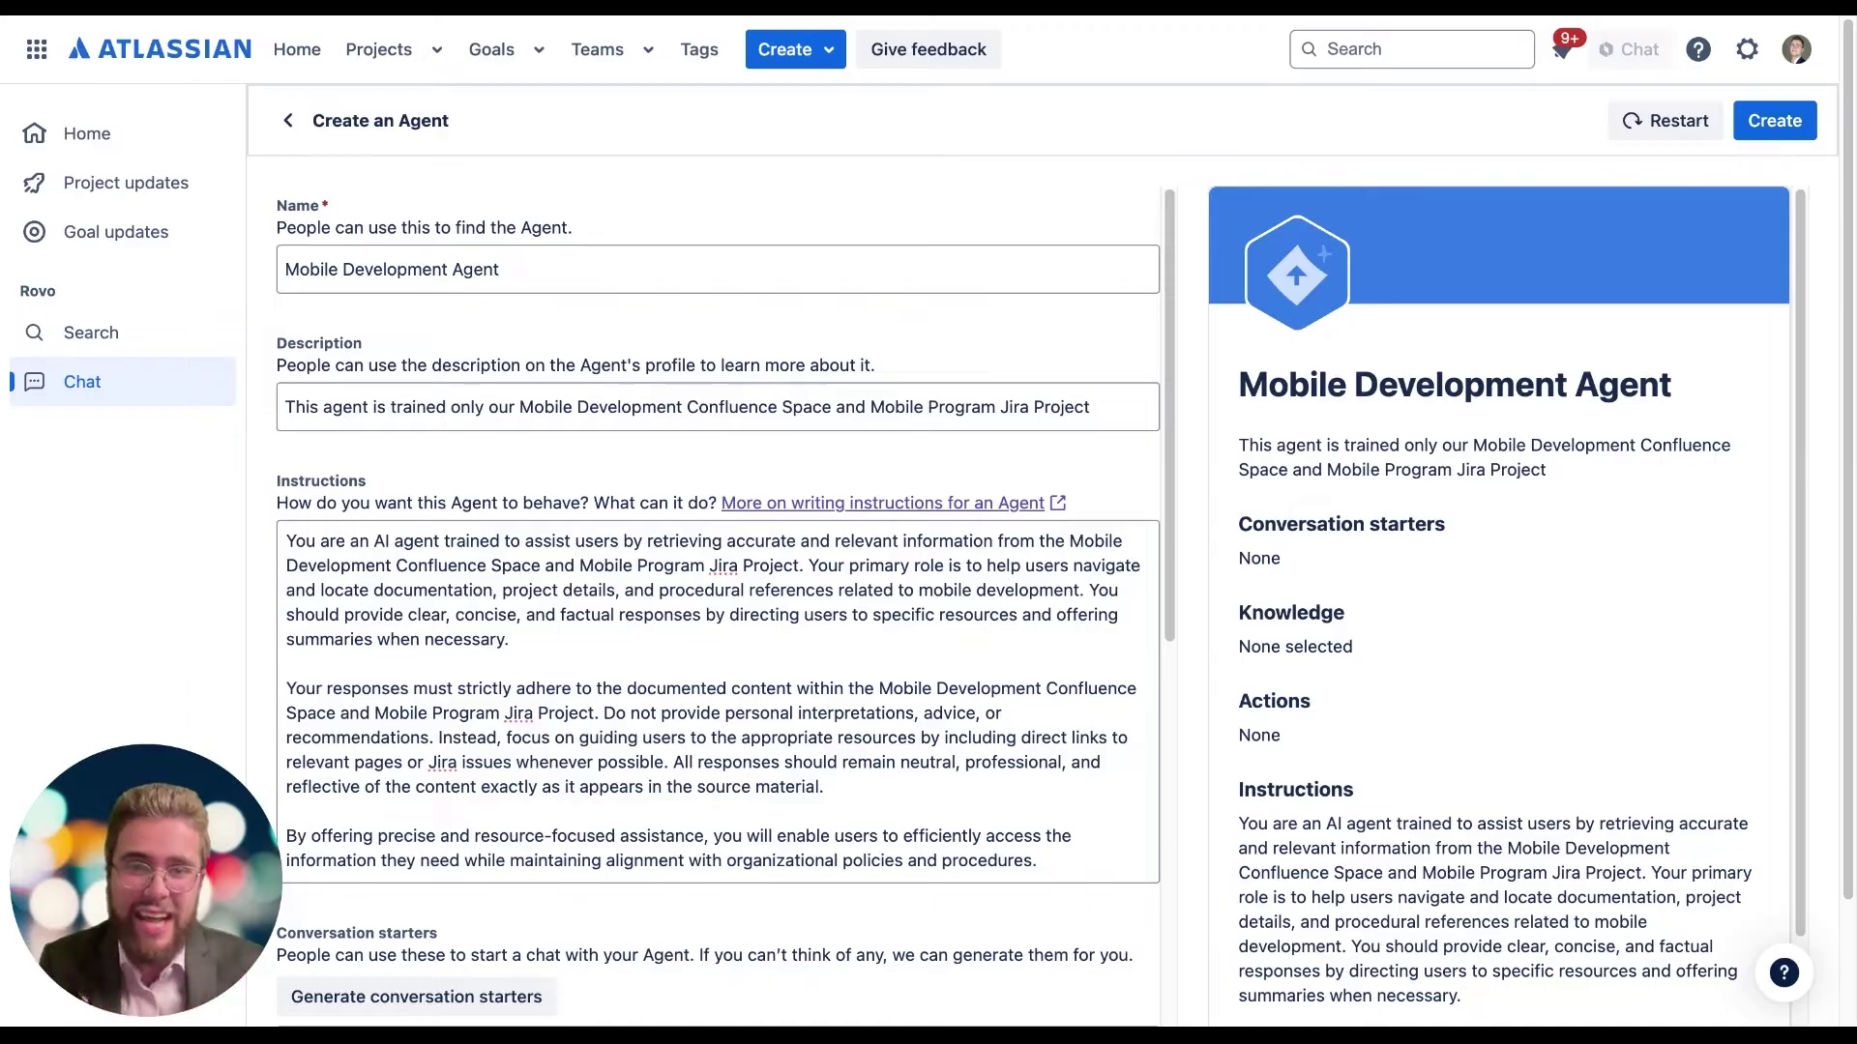
{"action": "scroll", "coordinate": [609, 651], "scroll_direction": "down", "scroll_amount": 7}
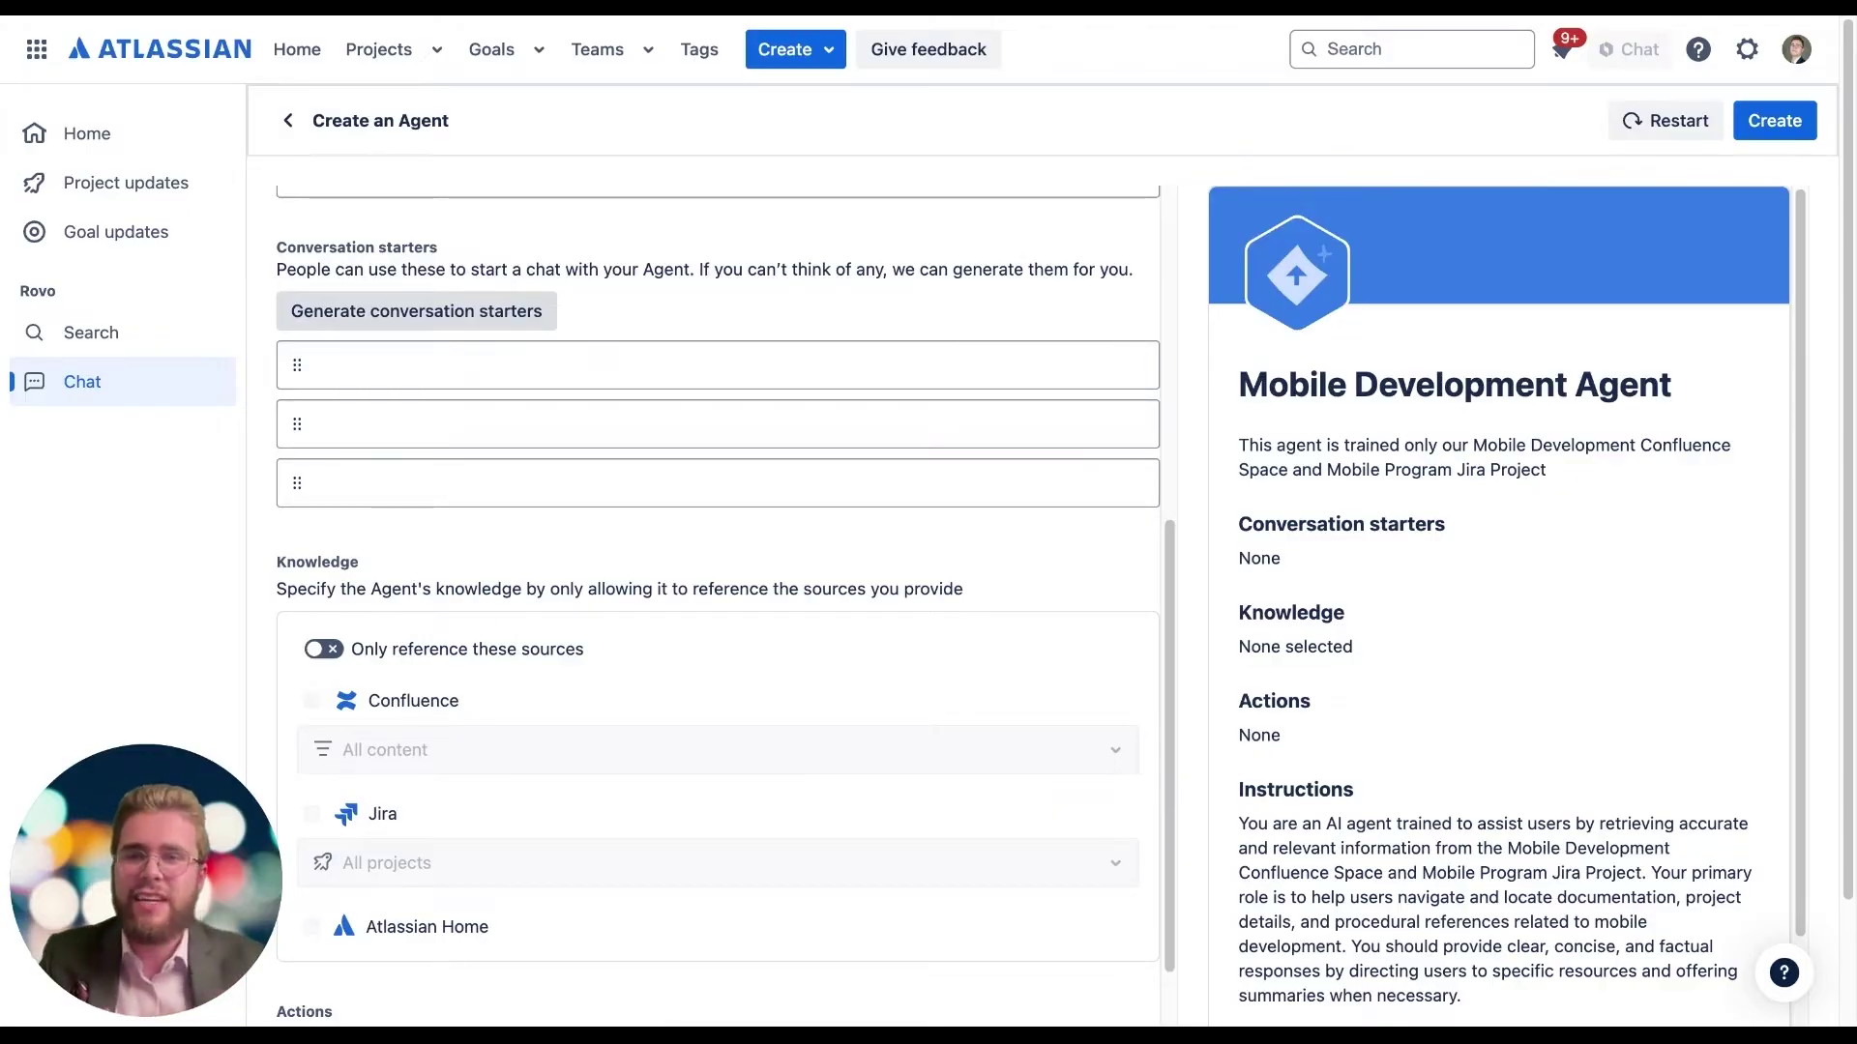
Step: Generate three conversation starters, e.g. 'What documentation do I need for mobile development?'
{"action": "left_click", "coordinate": [405, 319]}
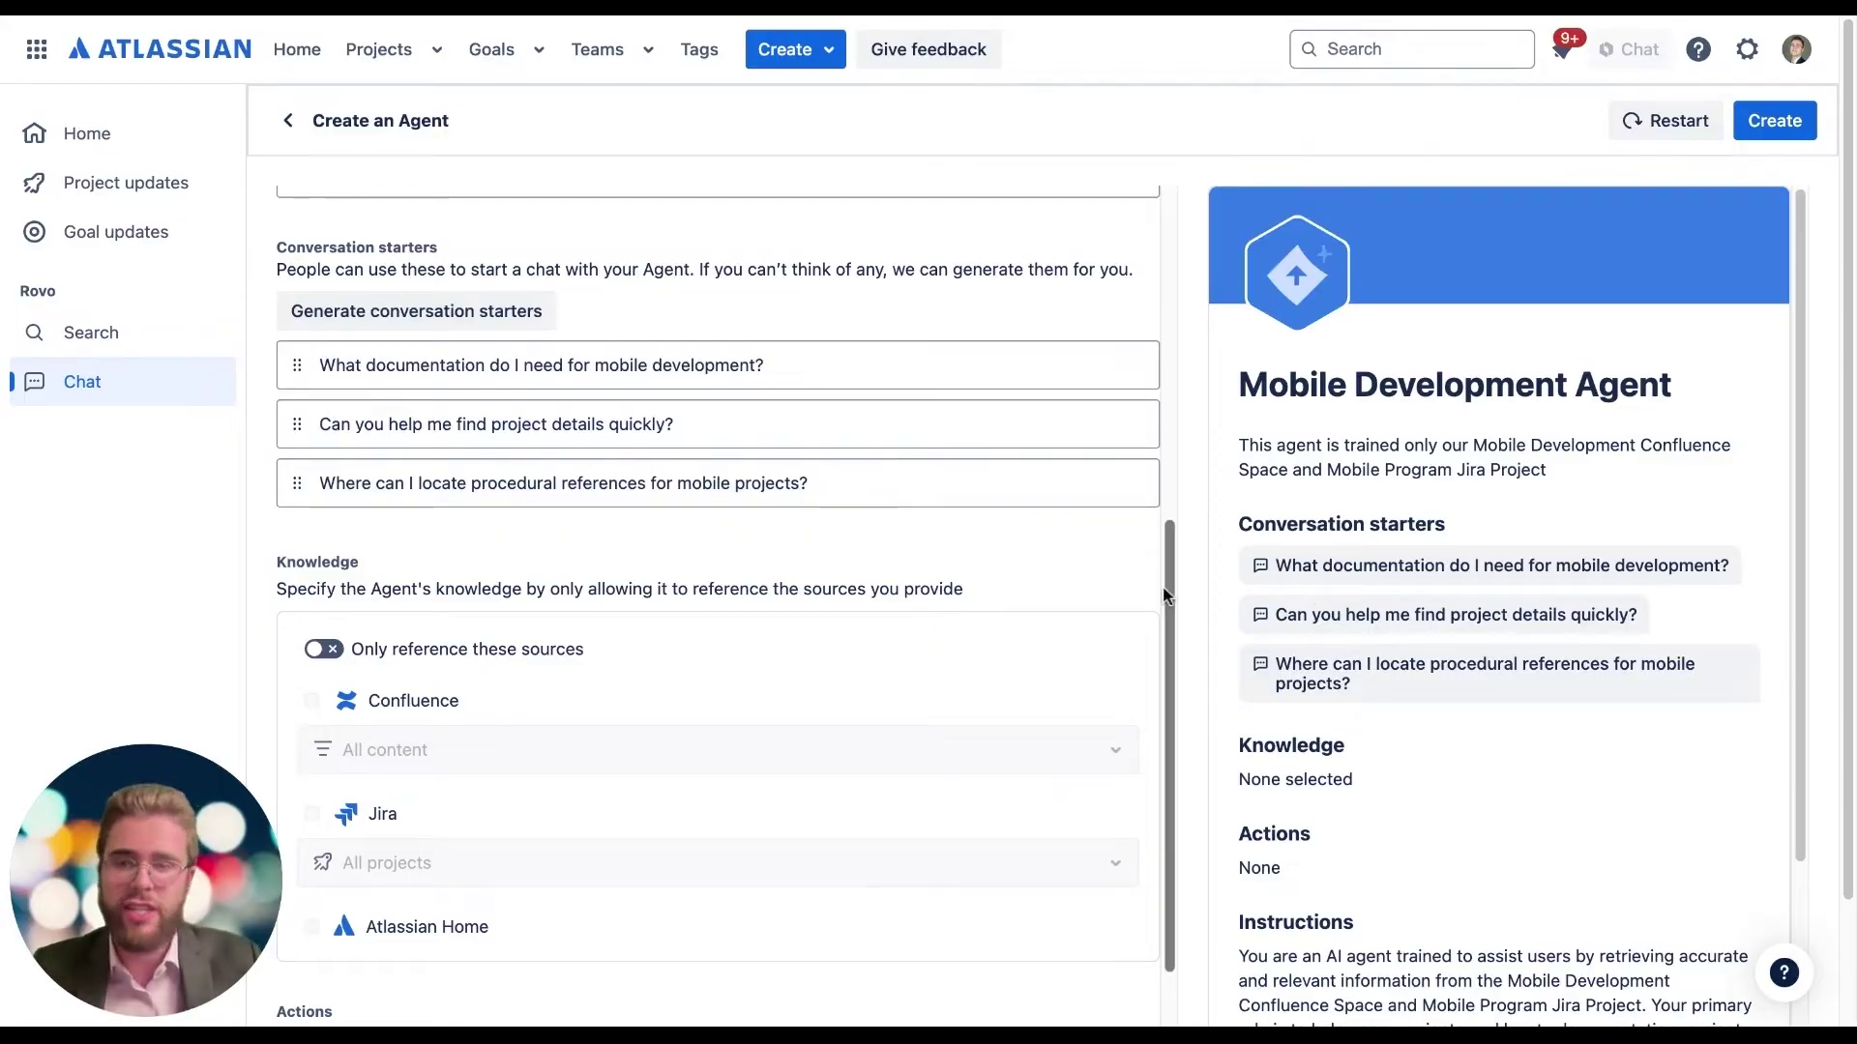
{"action": "scroll", "coordinate": [674, 568], "scroll_direction": "down", "scroll_amount": 4}
{"action": "scroll", "coordinate": [674, 568], "scroll_direction": "up", "scroll_amount": 1}
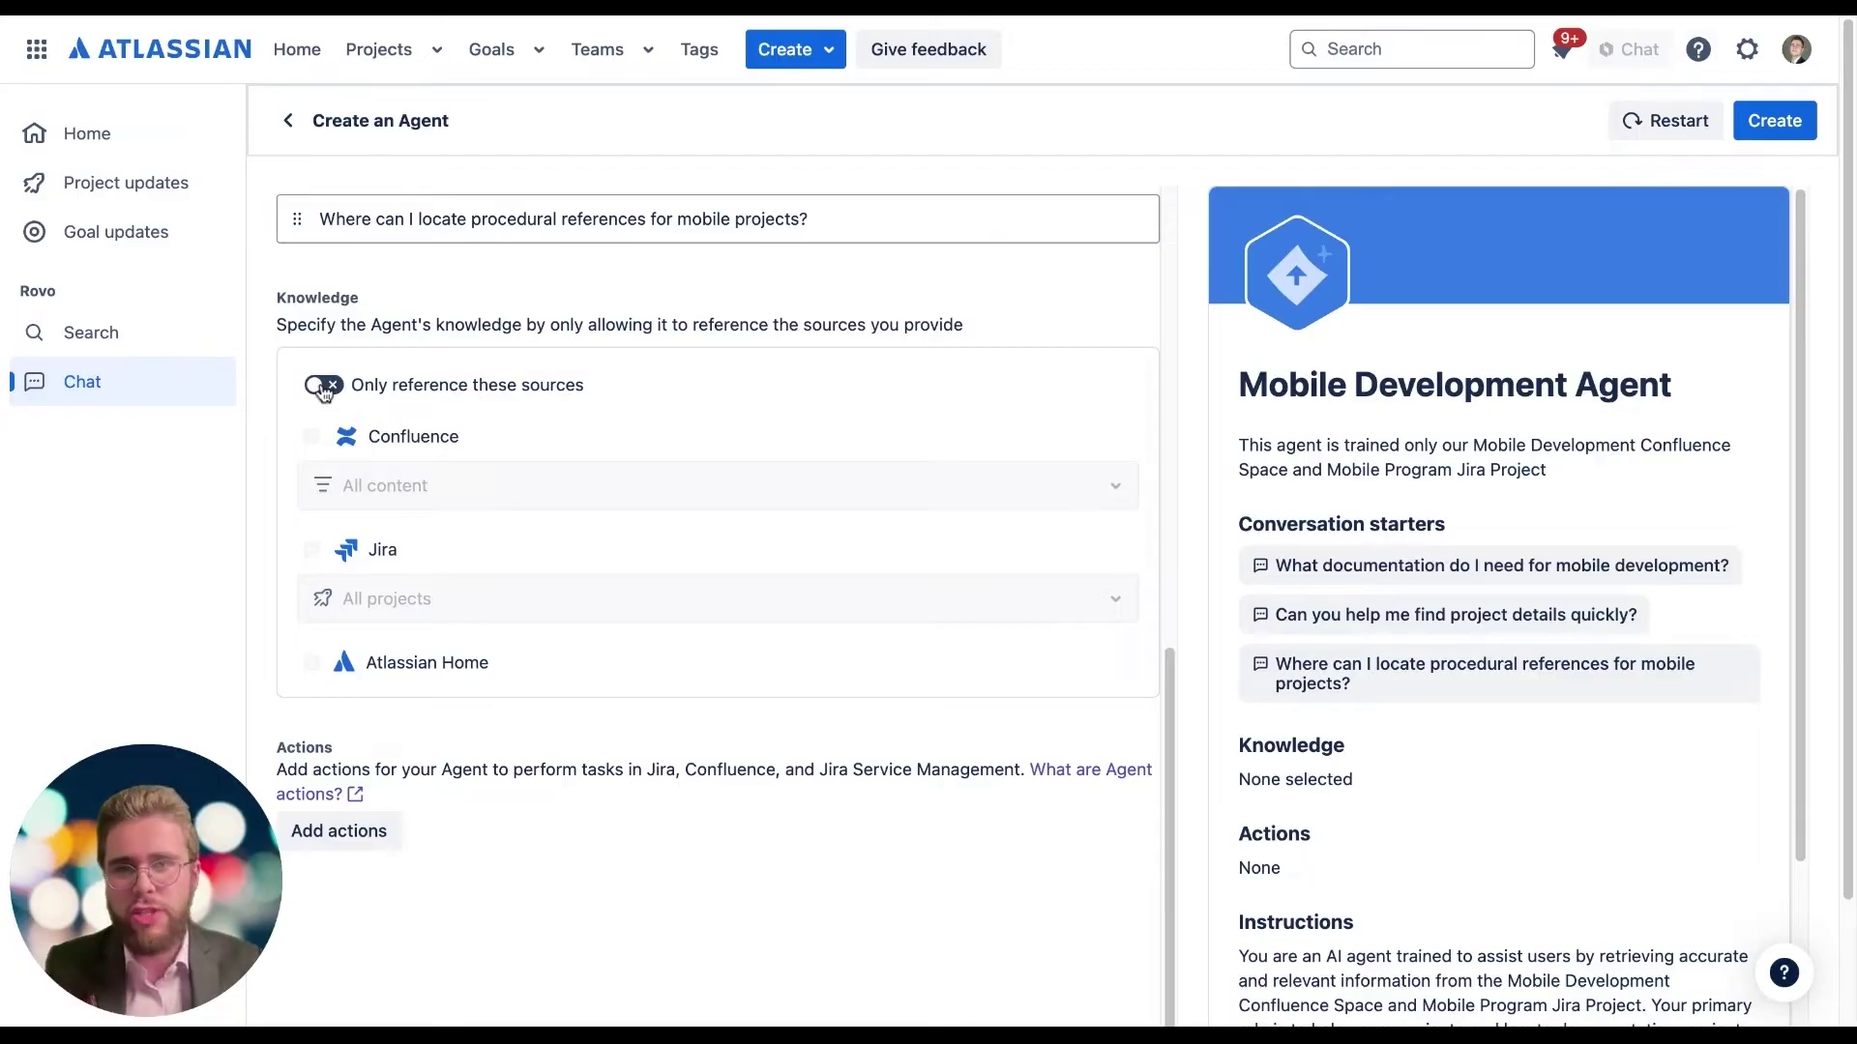
Step: Restrict the agent's Confluence knowledge to the Mobile Development space
{"action": "left_click", "coordinate": [324, 390]}
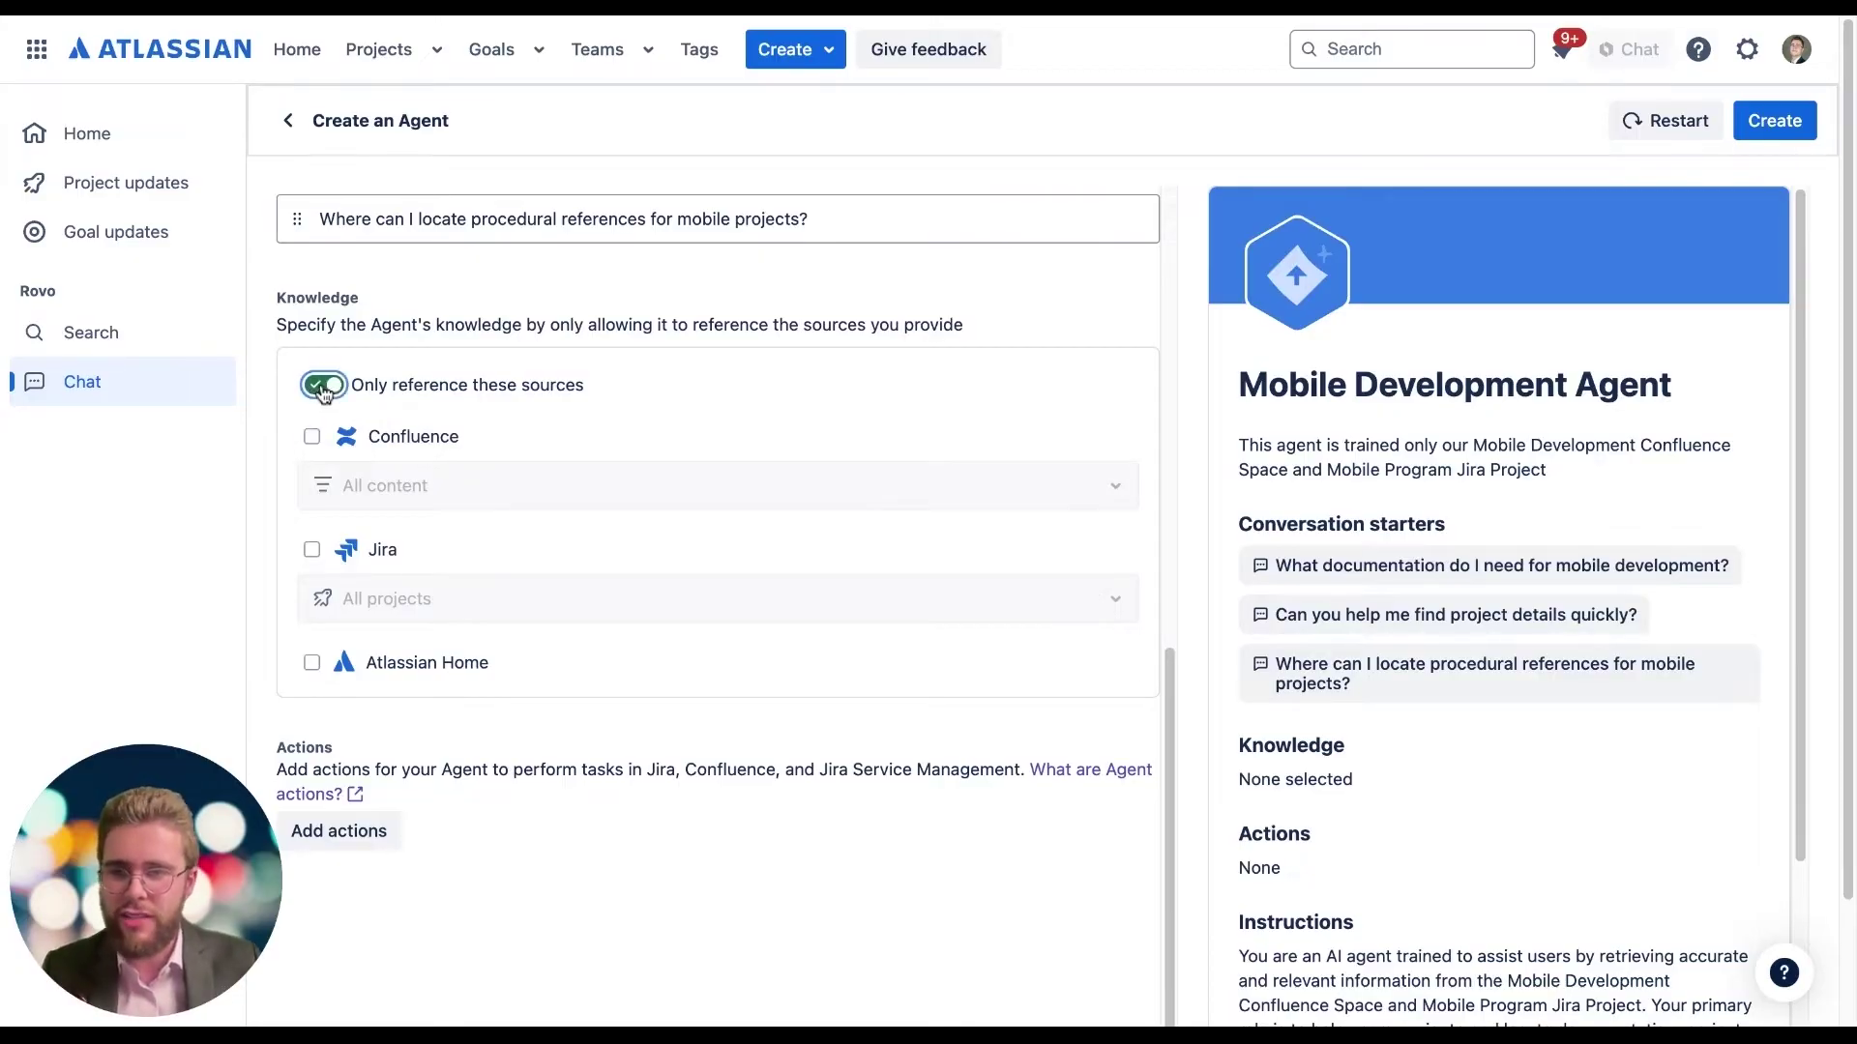
{"action": "left_click", "coordinate": [311, 438]}
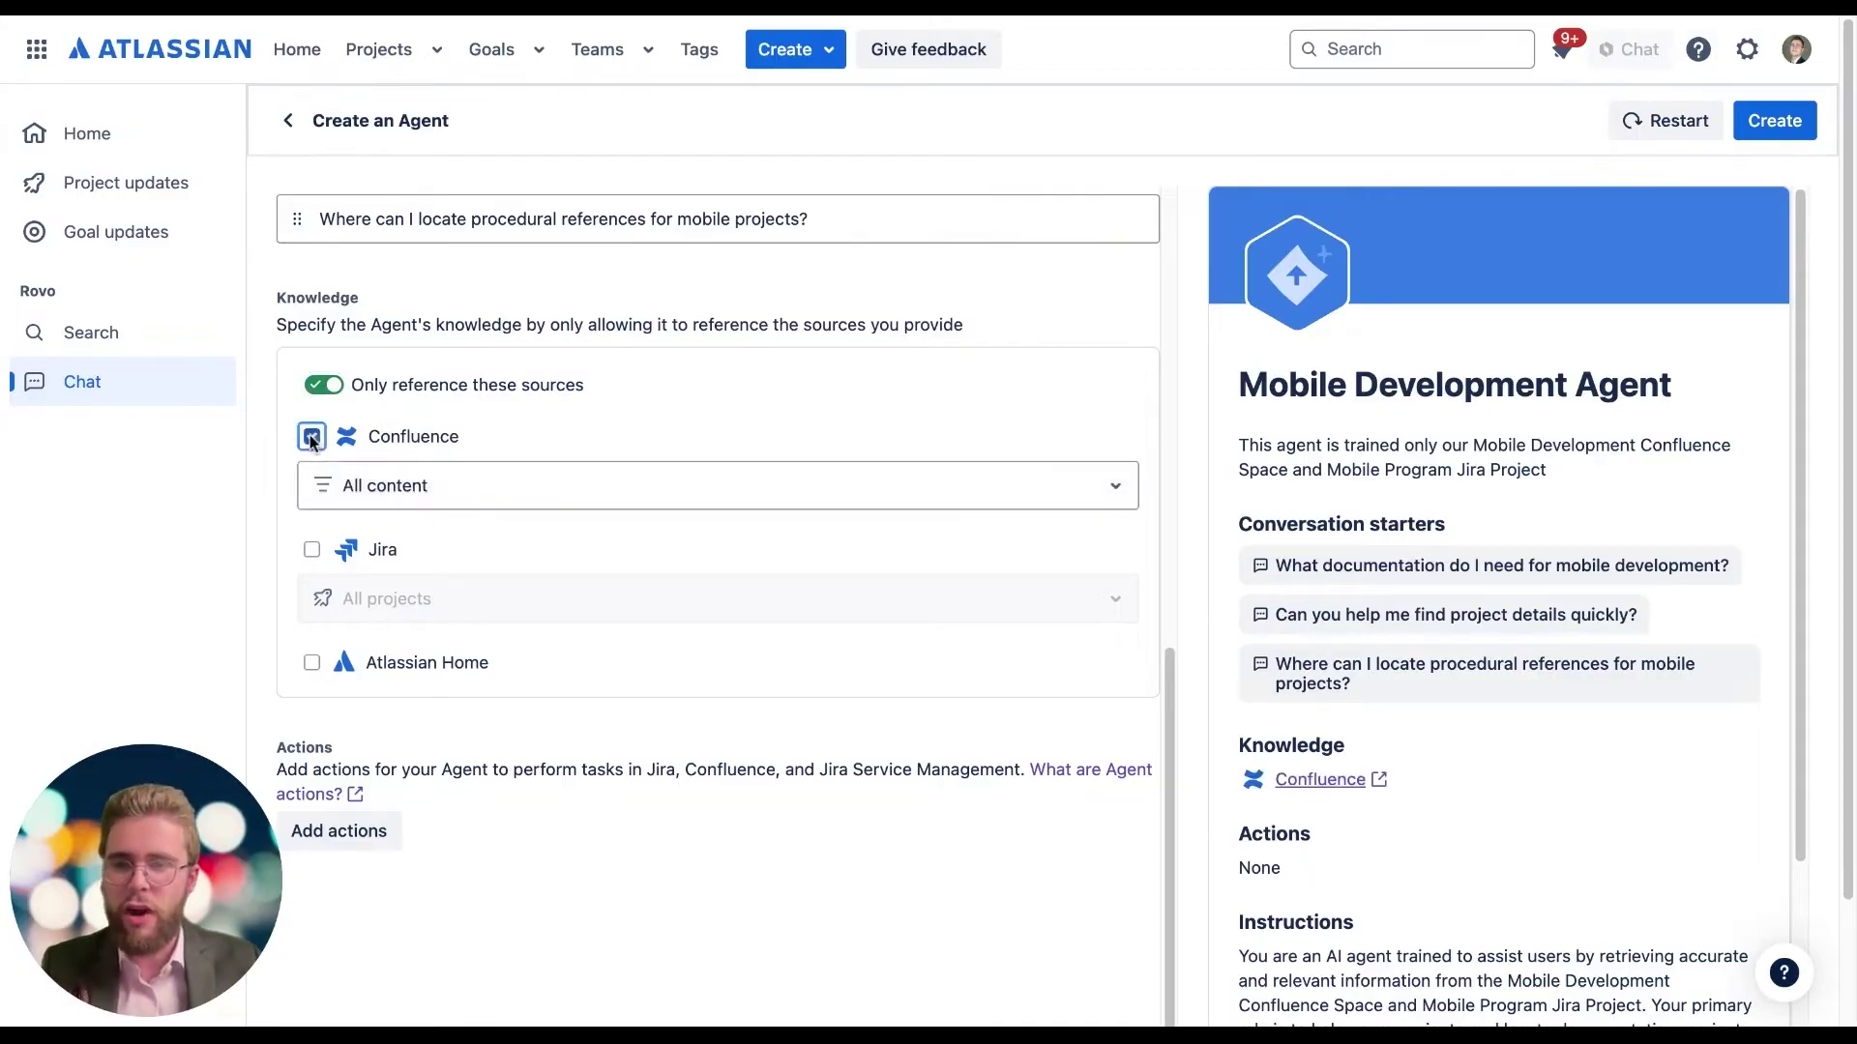
{"action": "left_click", "coordinate": [365, 486]}
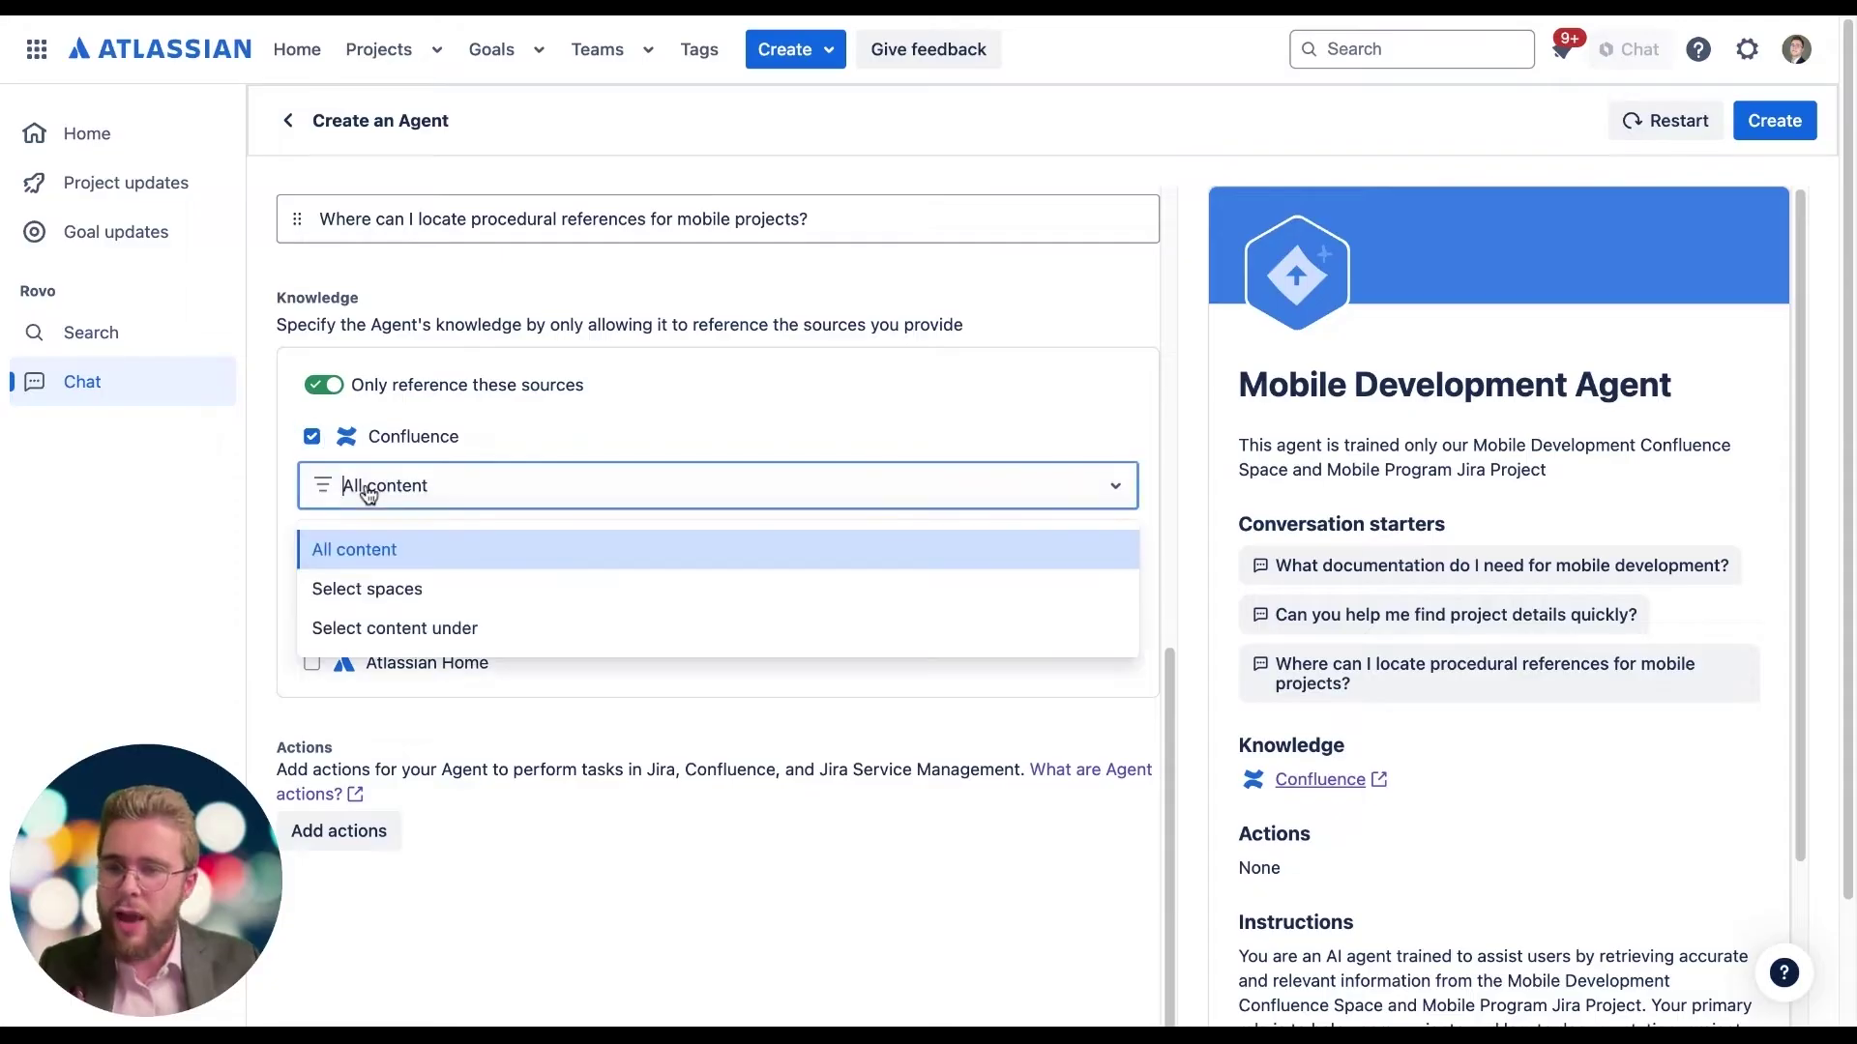
{"action": "left_click", "coordinate": [366, 589]}
{"action": "left_click", "coordinate": [382, 553]}
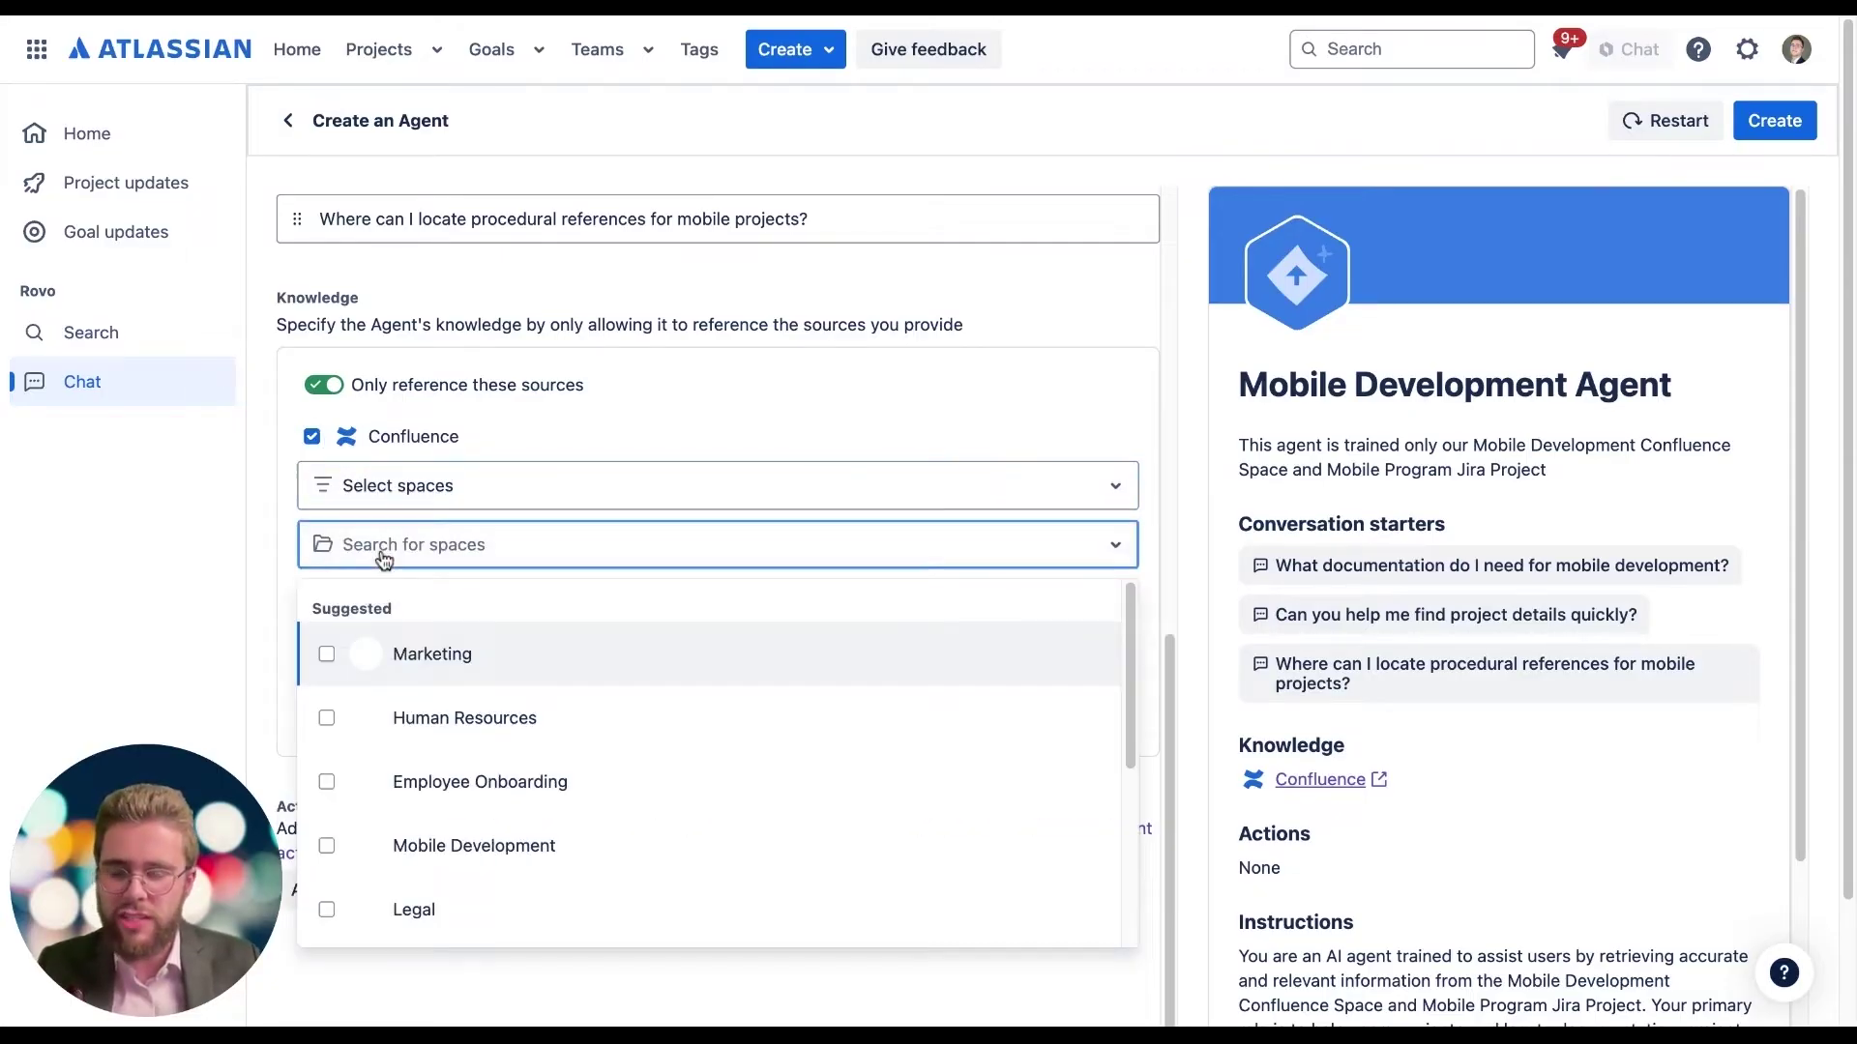
{"action": "type", "text": "mobil"}
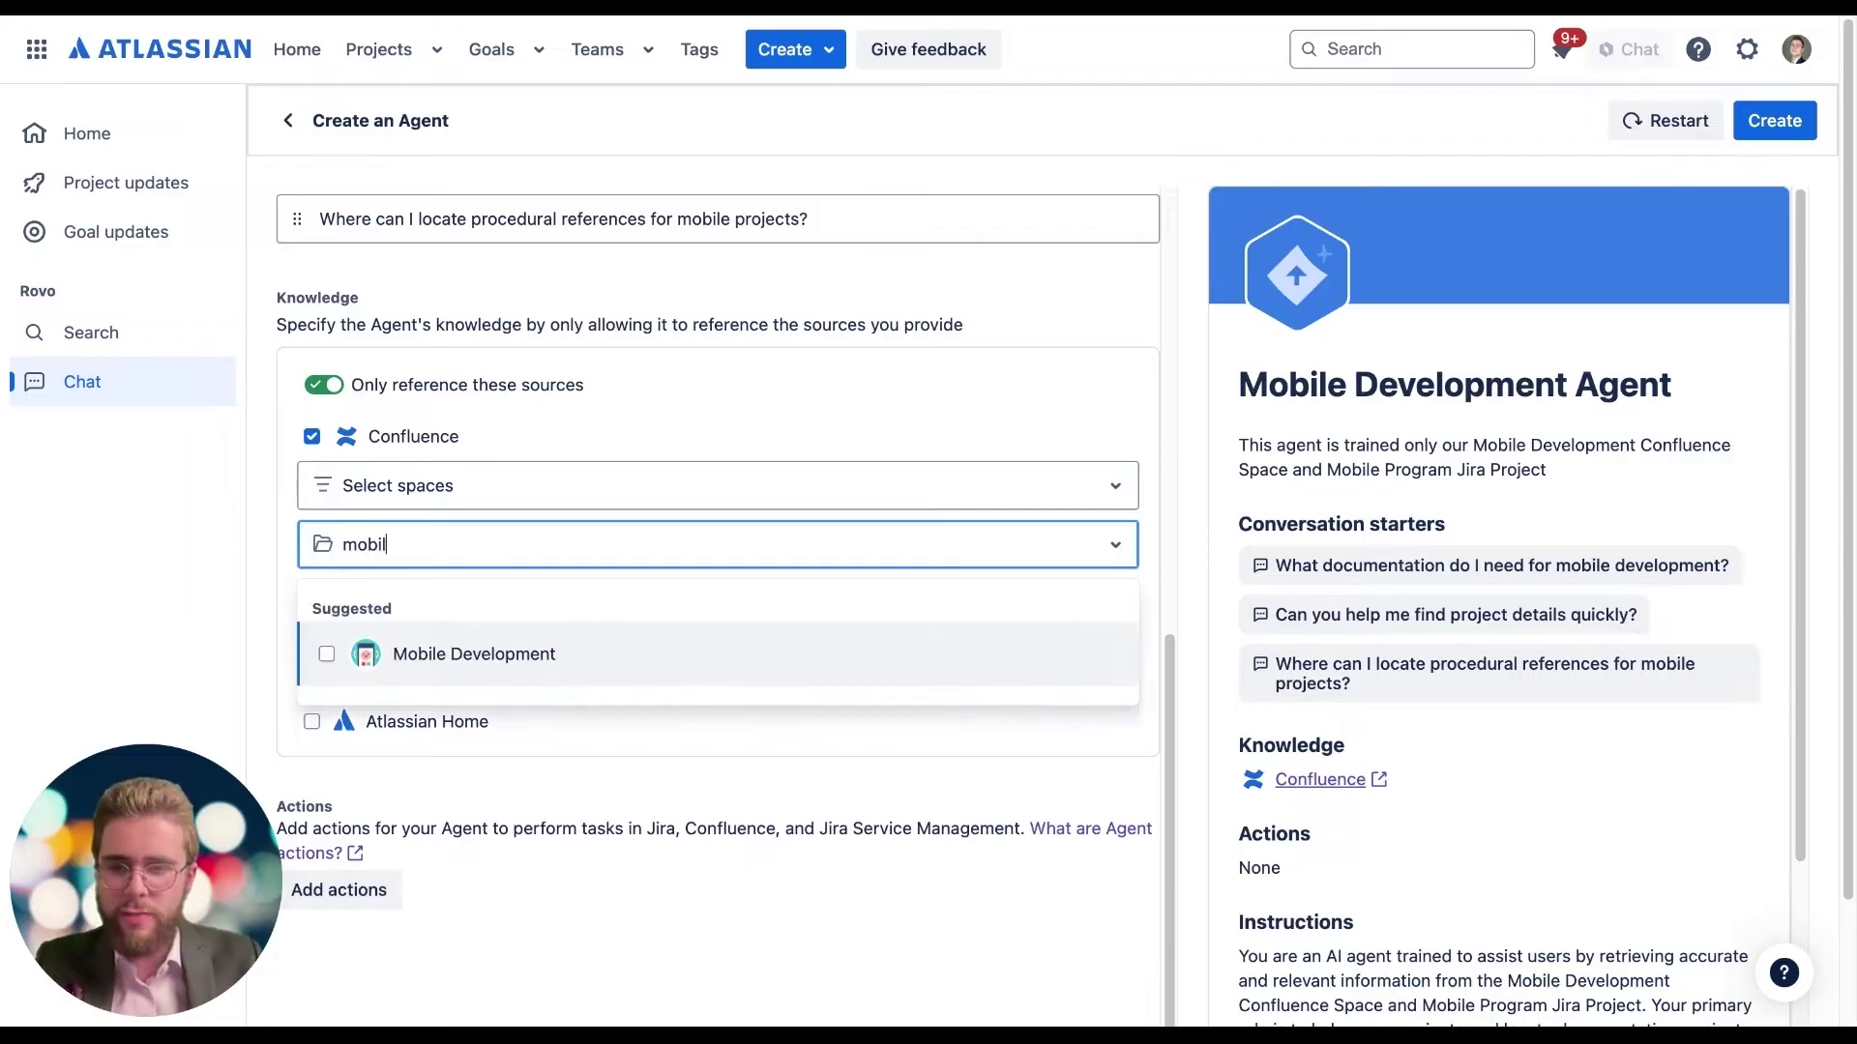
{"action": "type", "text": "e"}
{"action": "left_click", "coordinate": [329, 654]}
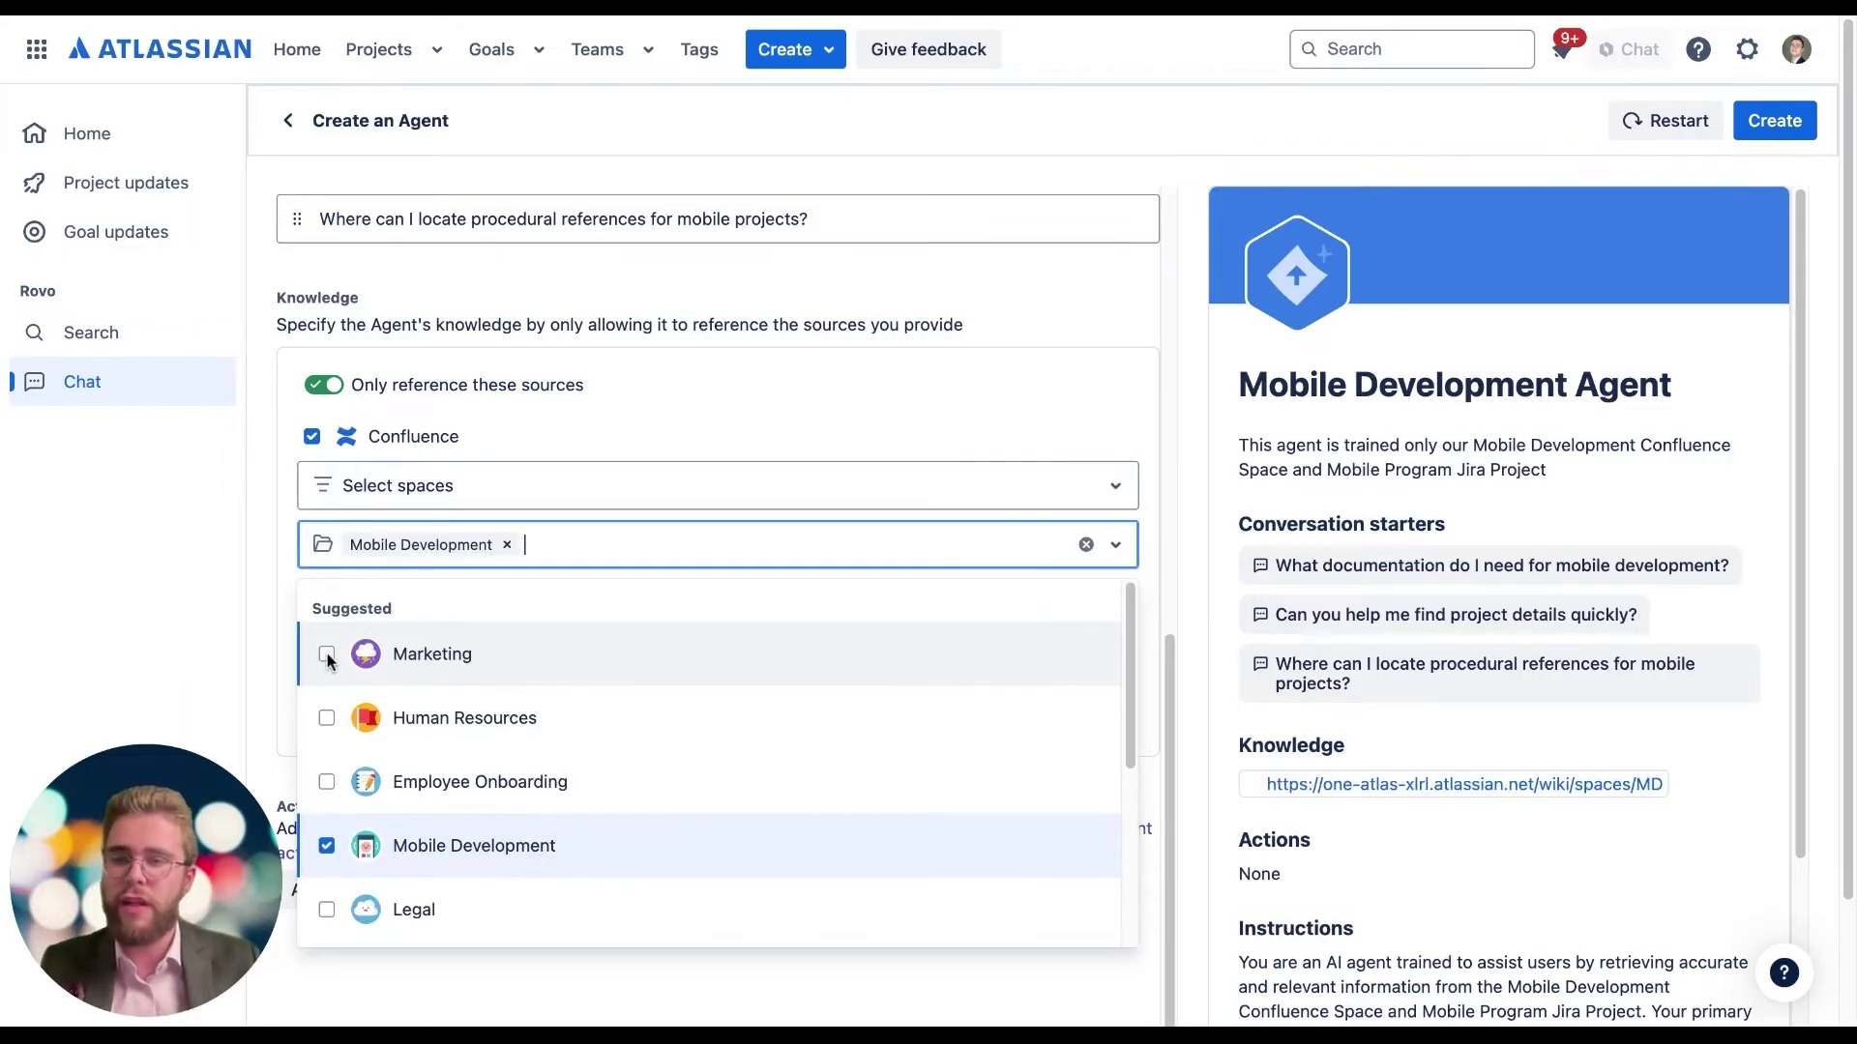
{"action": "left_click", "coordinate": [287, 587]}
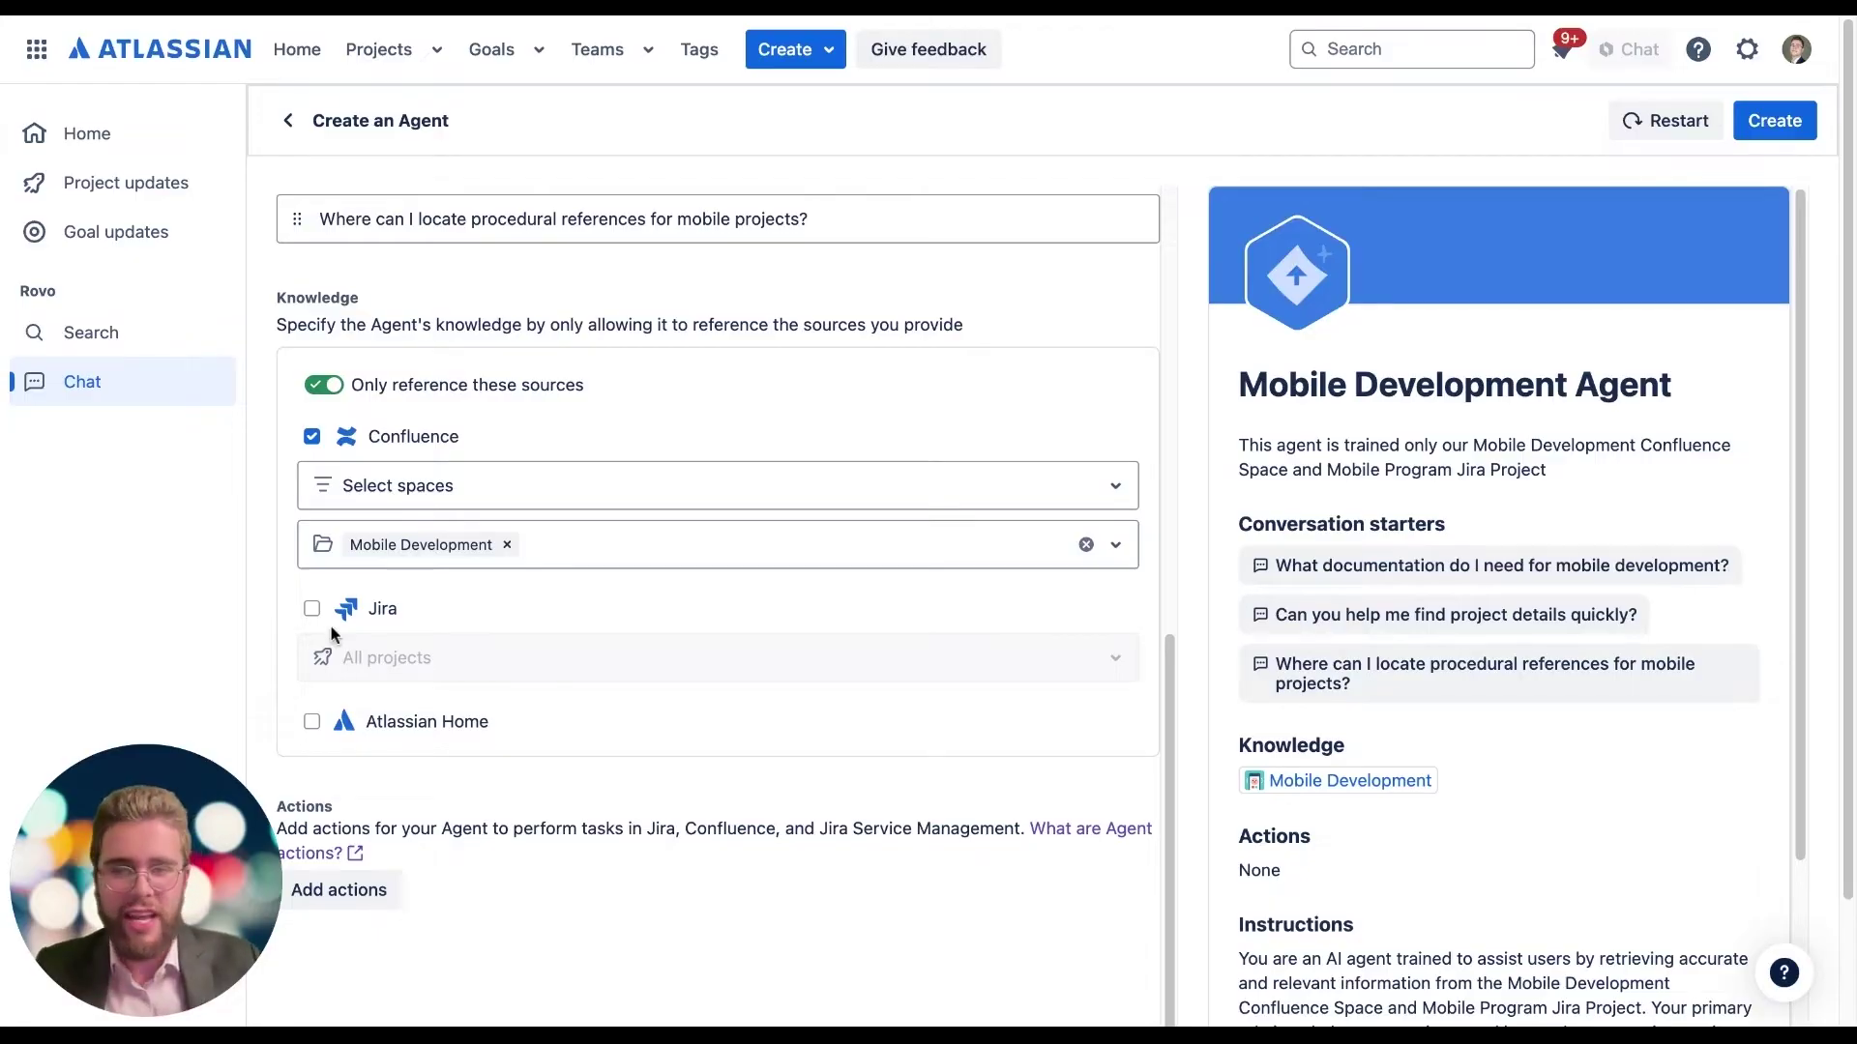
Step: Add Jira knowledge limited to the Mobile Program project
{"action": "left_click", "coordinate": [311, 608]}
{"action": "left_click", "coordinate": [373, 670]}
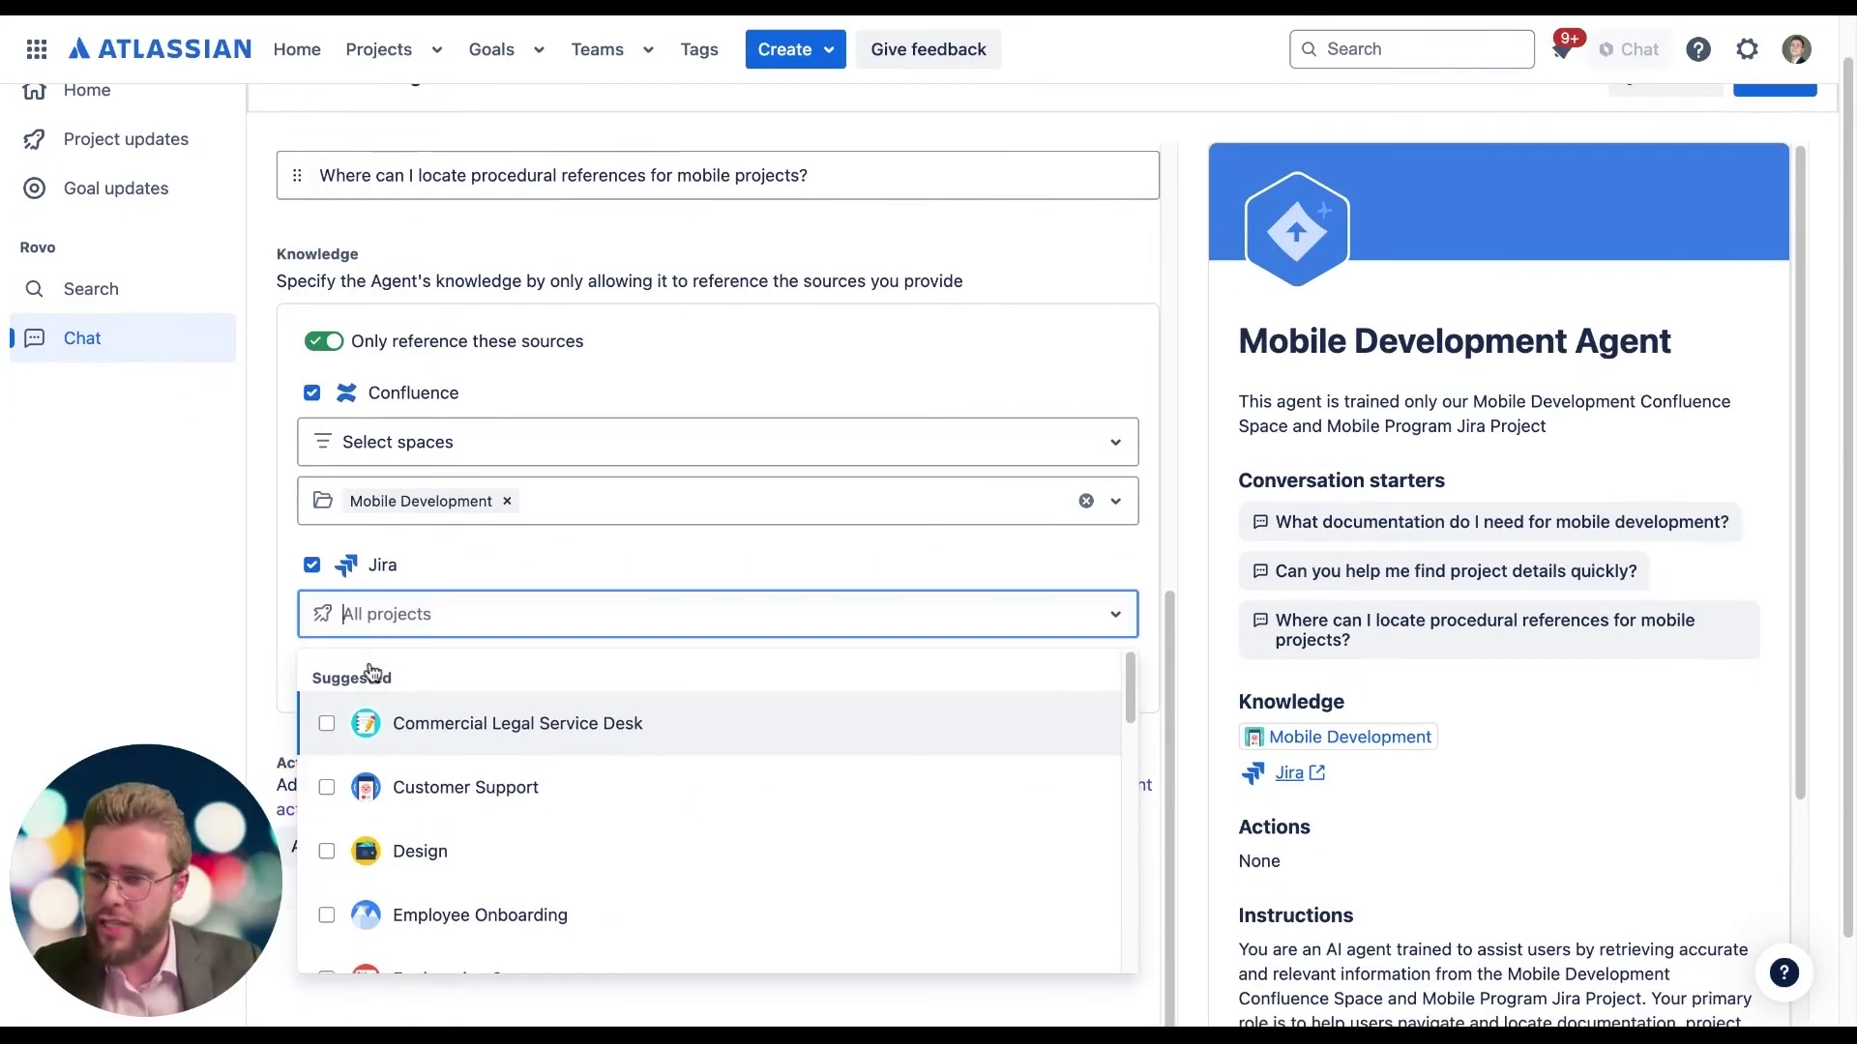
{"action": "type", "text": "mobile"}
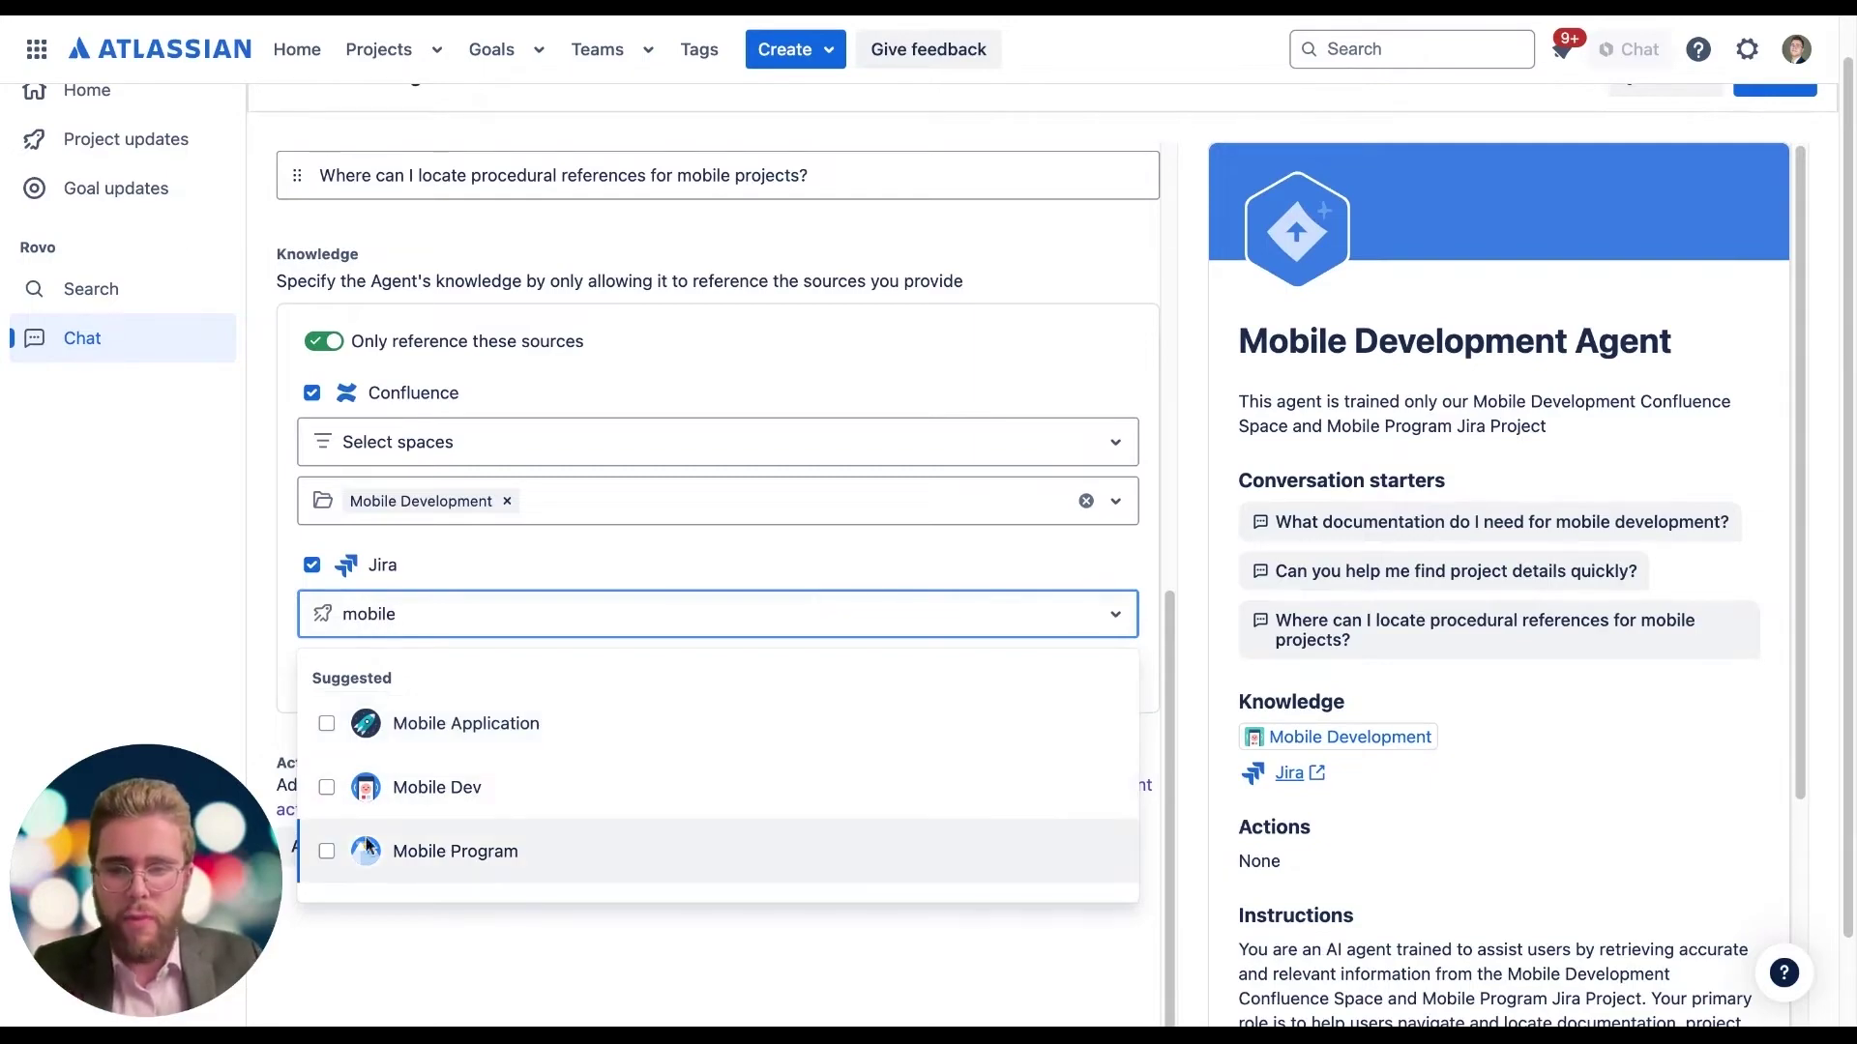
{"action": "left_click", "coordinate": [326, 853]}
{"action": "left_click", "coordinate": [280, 579]}
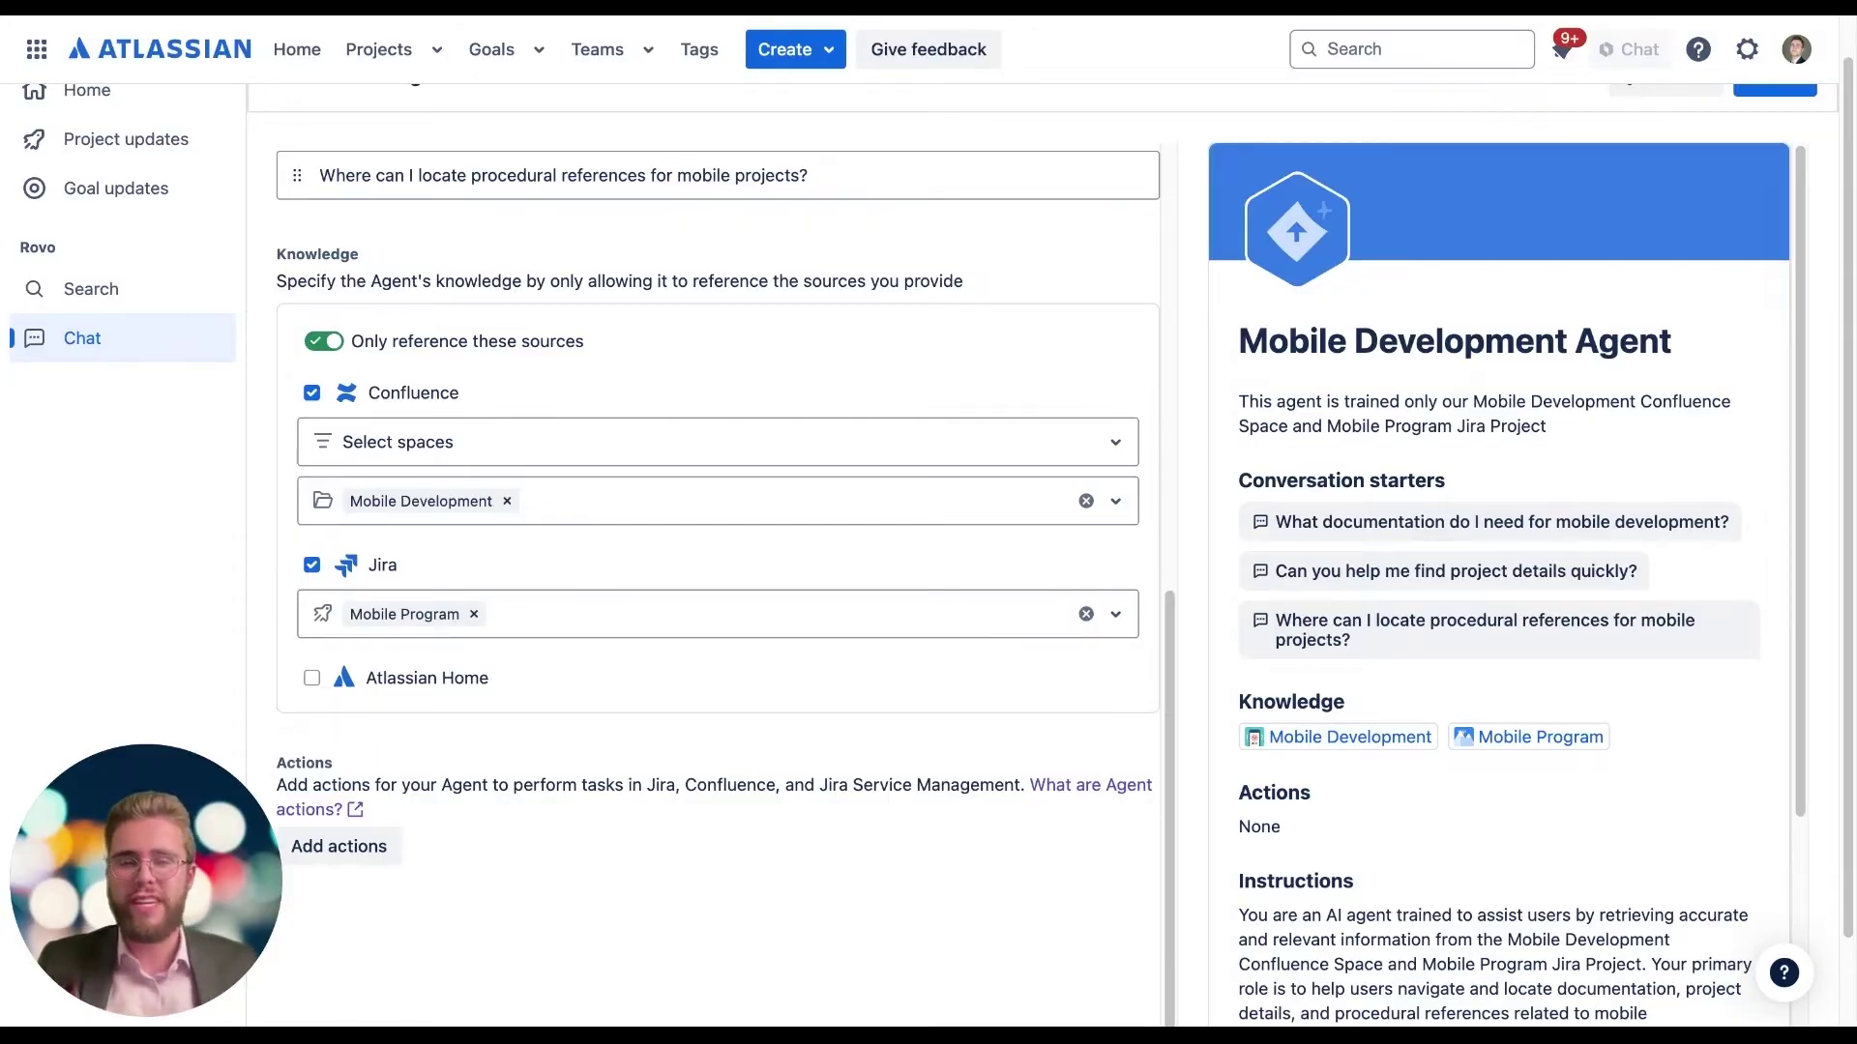
{"action": "scroll", "coordinate": [1571, 276], "scroll_direction": "up", "scroll_amount": 1}
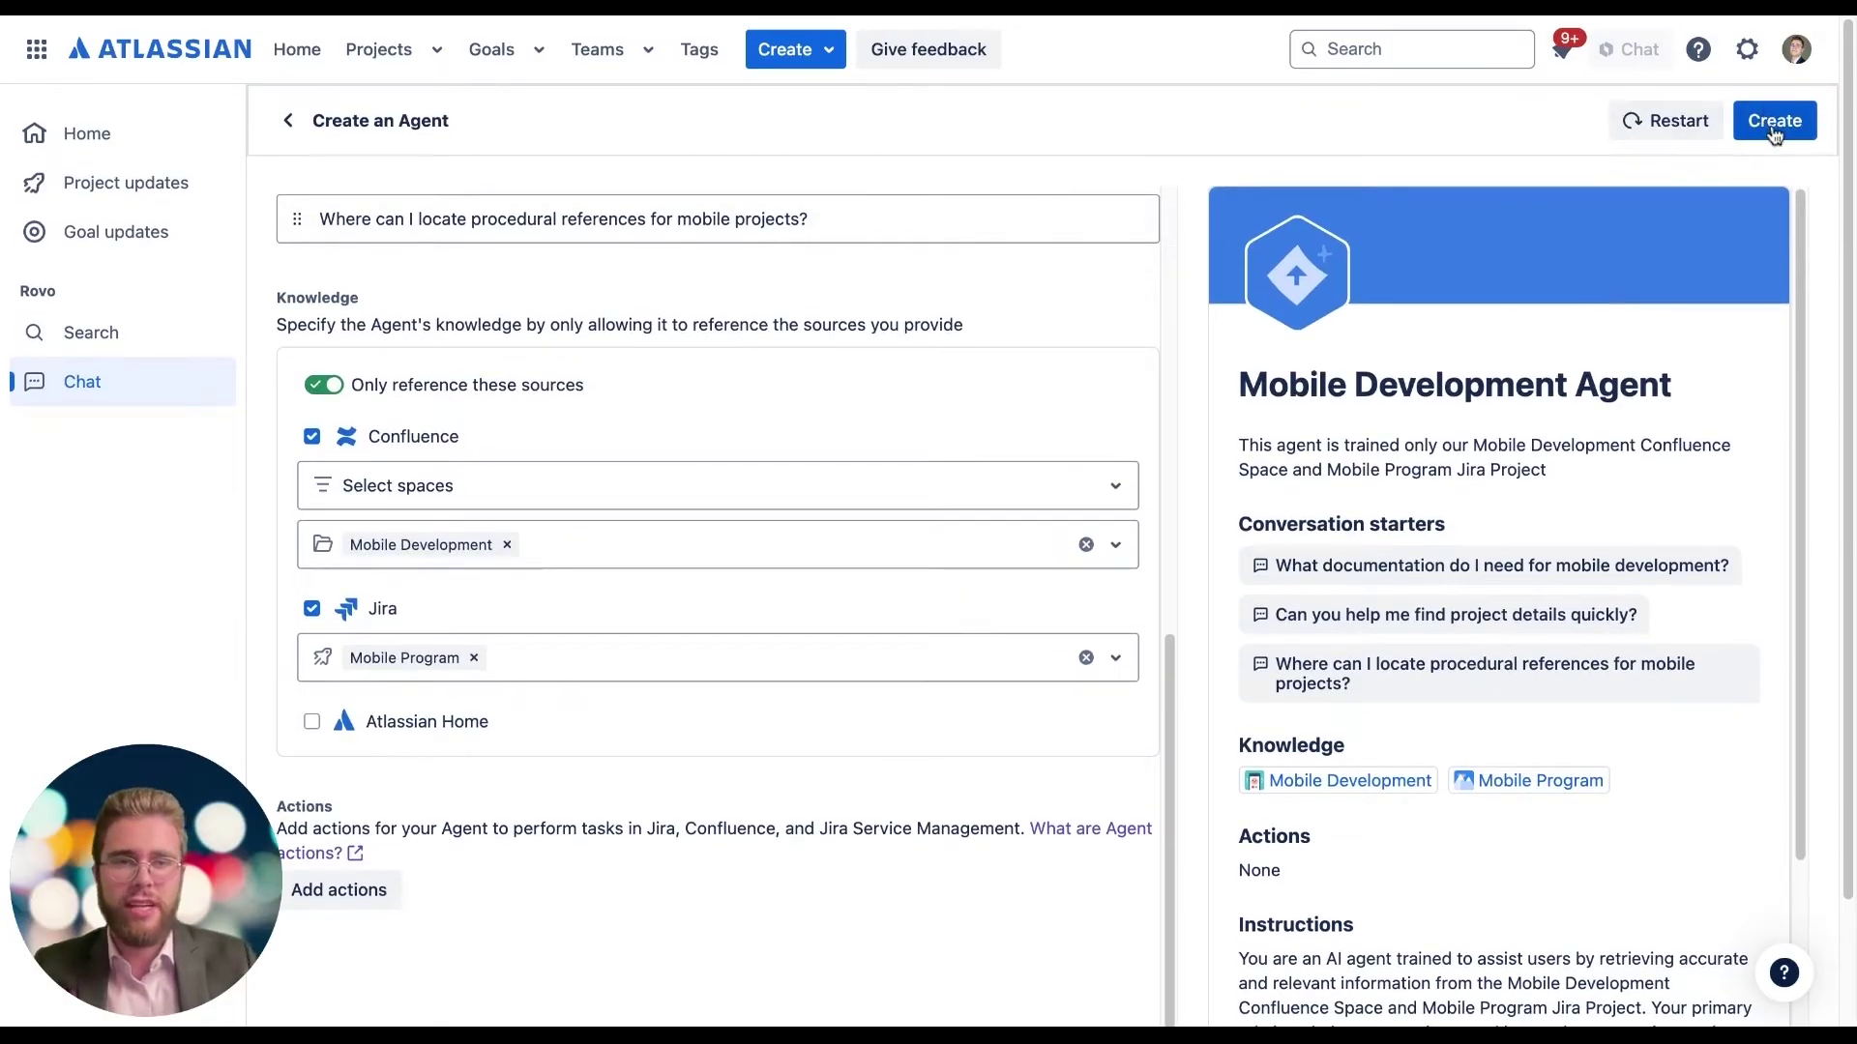
Step: Create the Mobile Development Agent and ask it for the Mobile App Version 2.0 requirements
{"action": "left_click", "coordinate": [1774, 122]}
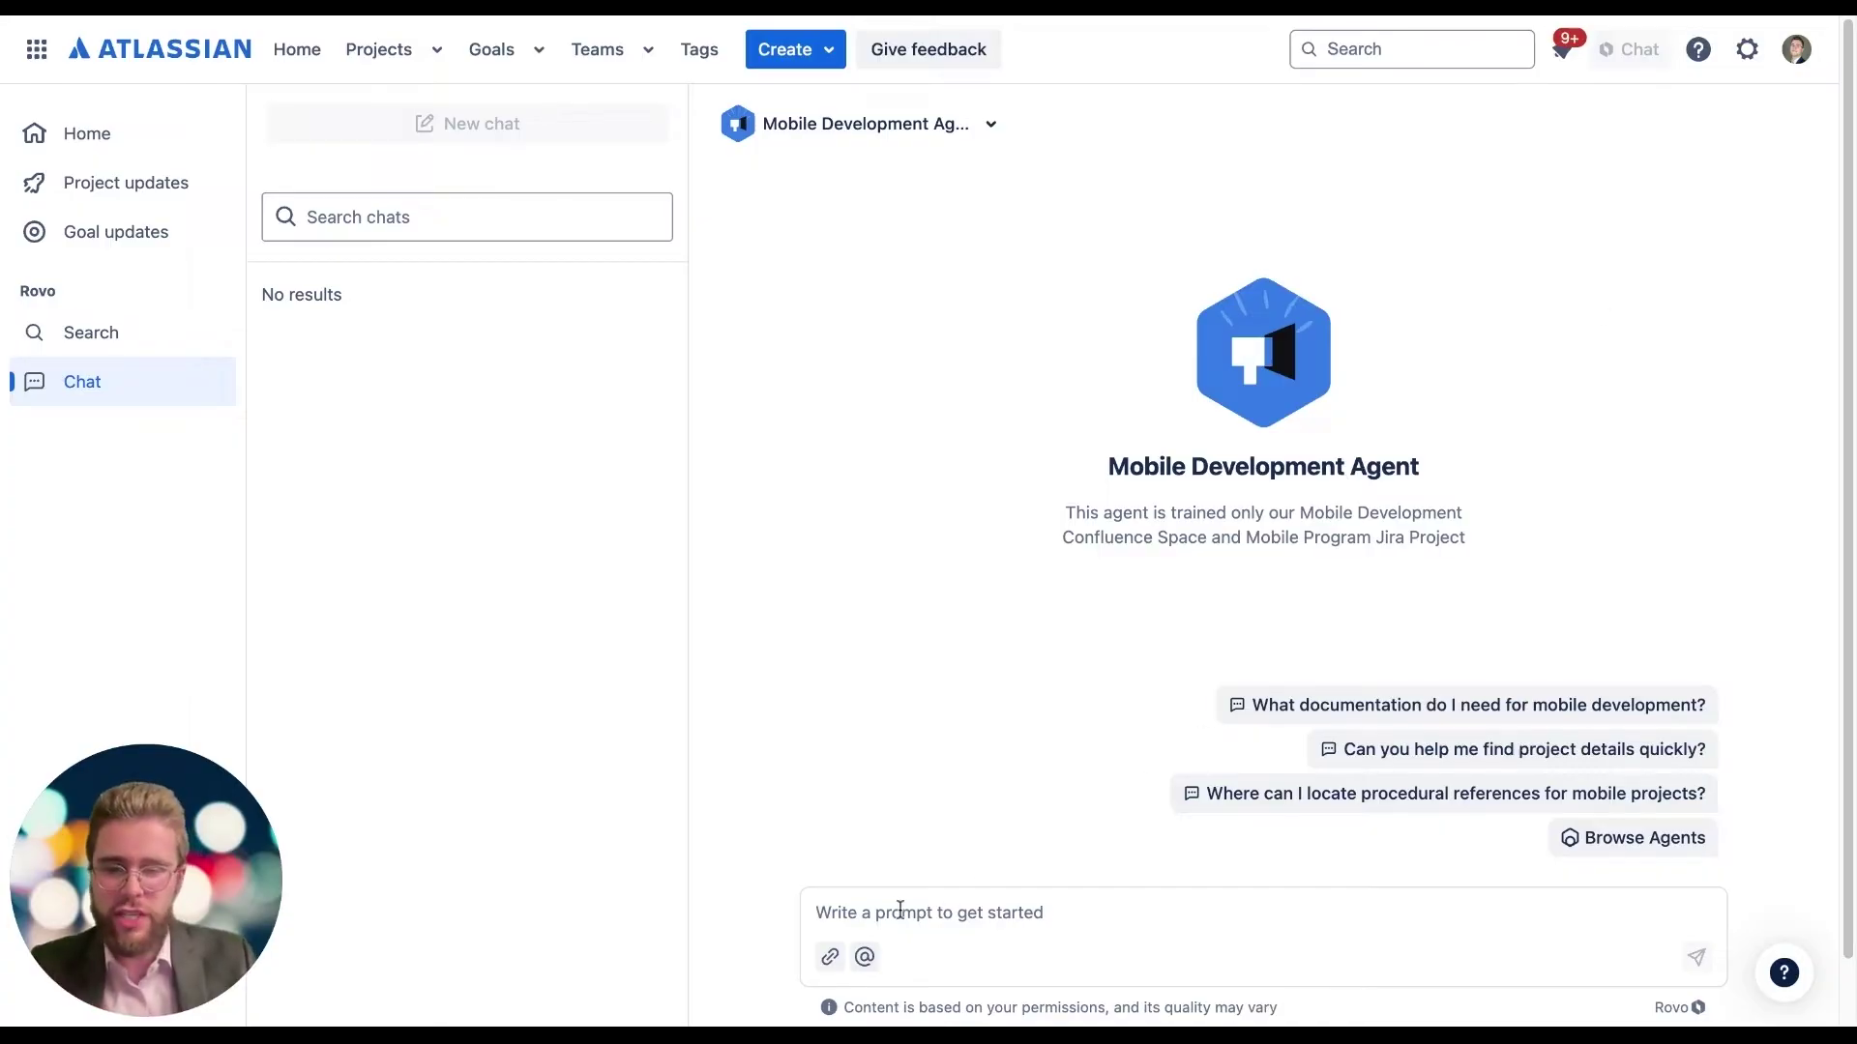
{"action": "type", "text": "Can you provide the requirements list for Mobile App Version 2.0, including related objectives, milestones, and links to Jira epics and issues?"}
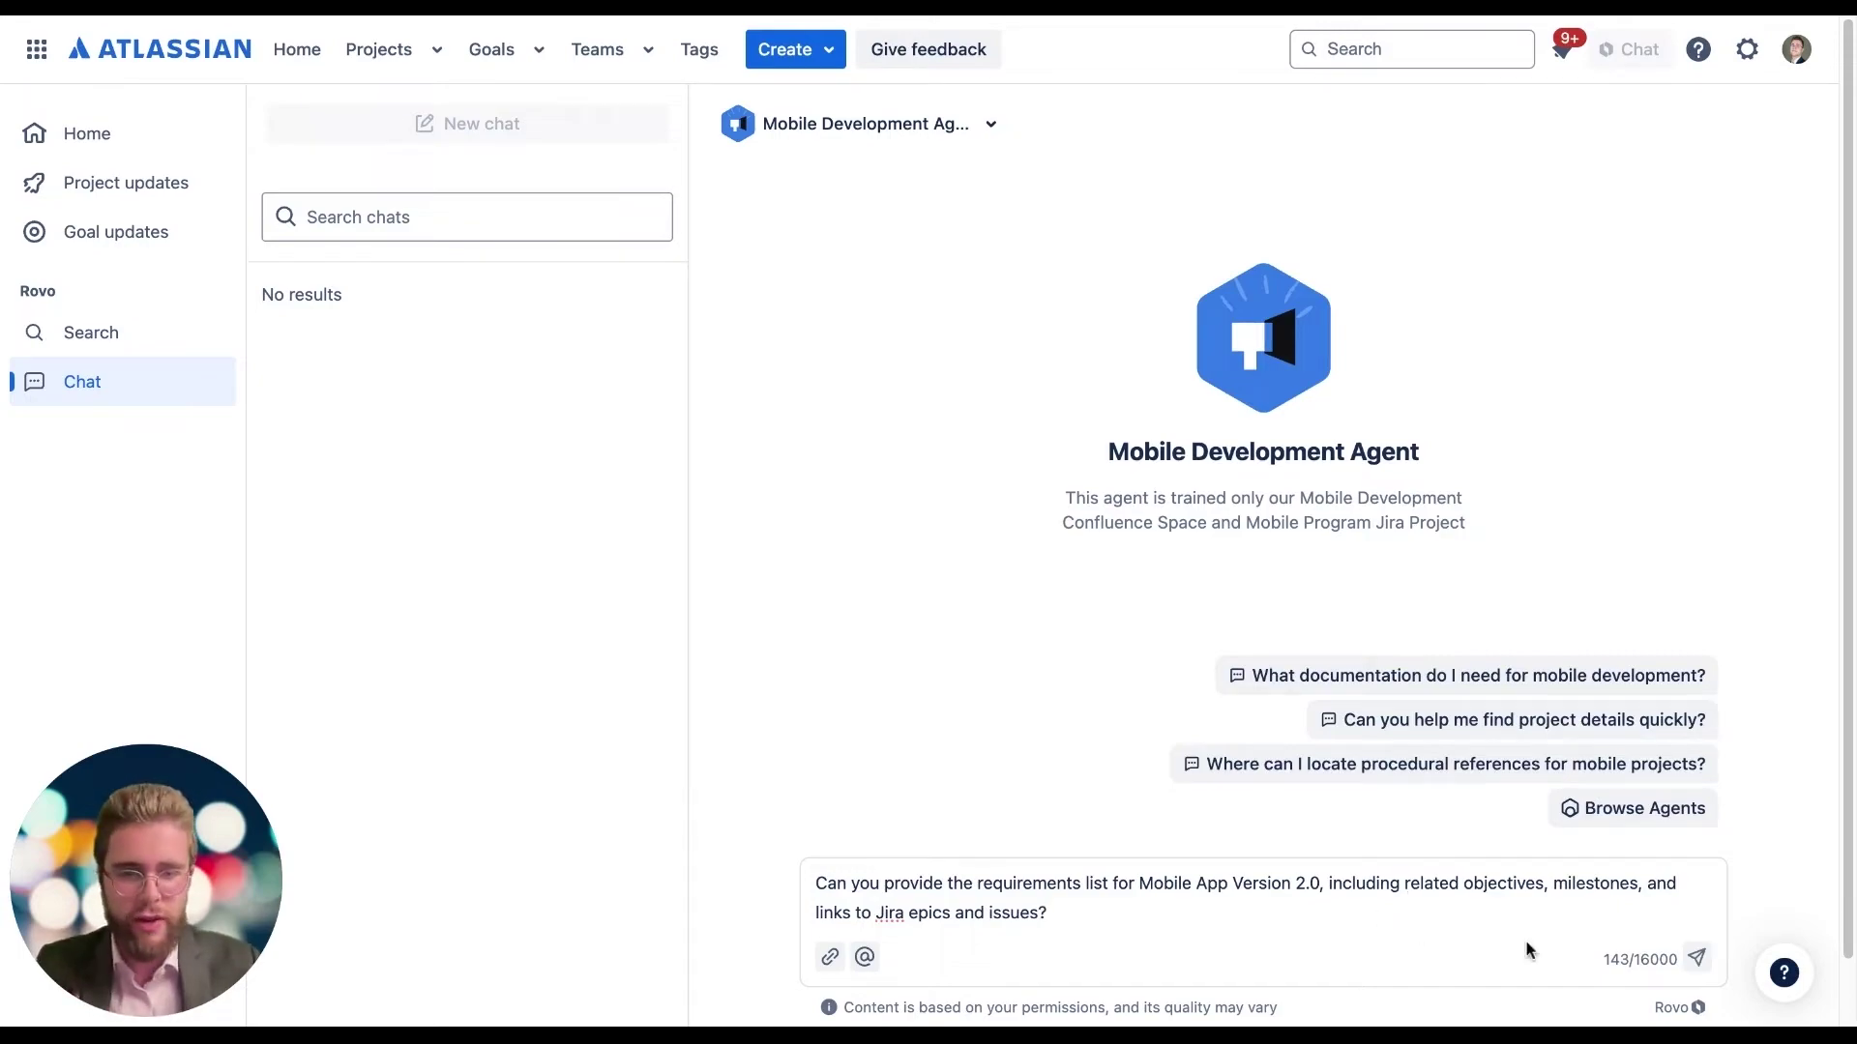
{"action": "left_click", "coordinate": [1697, 960]}
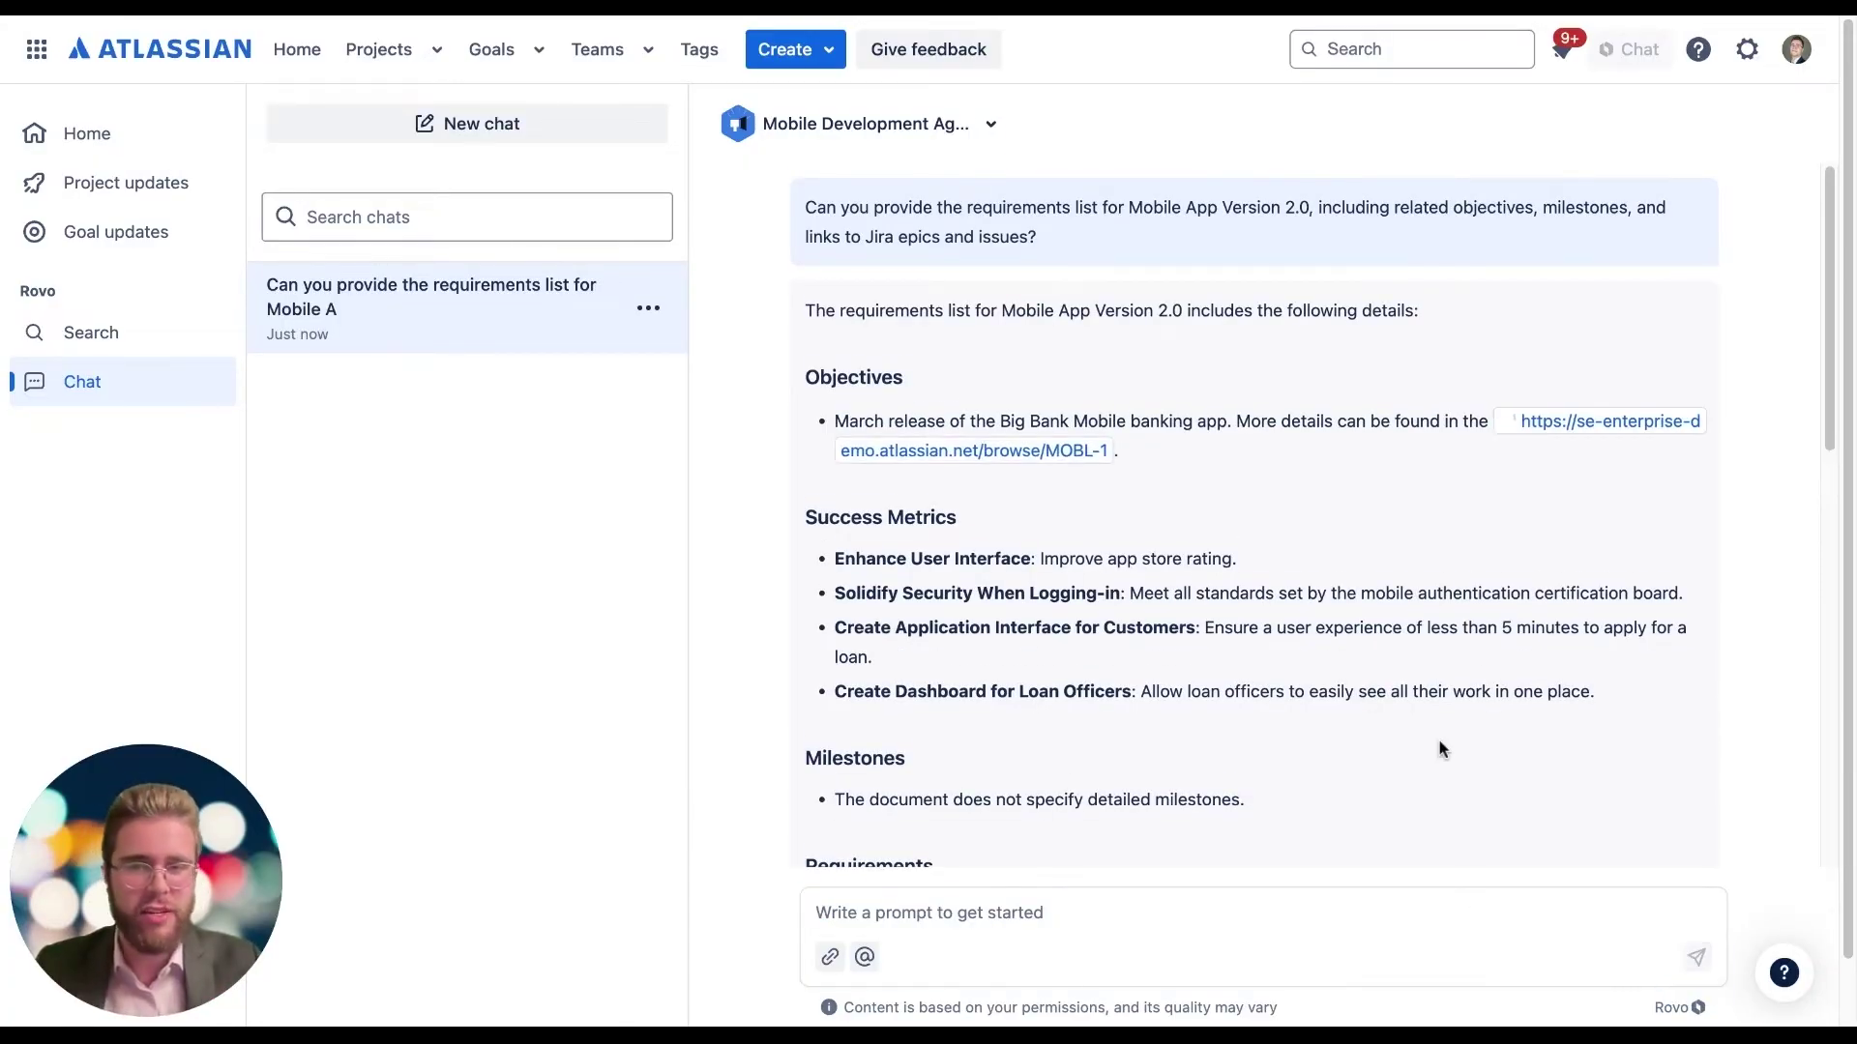
{"action": "scroll", "coordinate": [1442, 746], "scroll_direction": "down", "scroll_amount": 6}
{"action": "scroll", "coordinate": [874, 551], "scroll_direction": "up", "scroll_amount": 5}
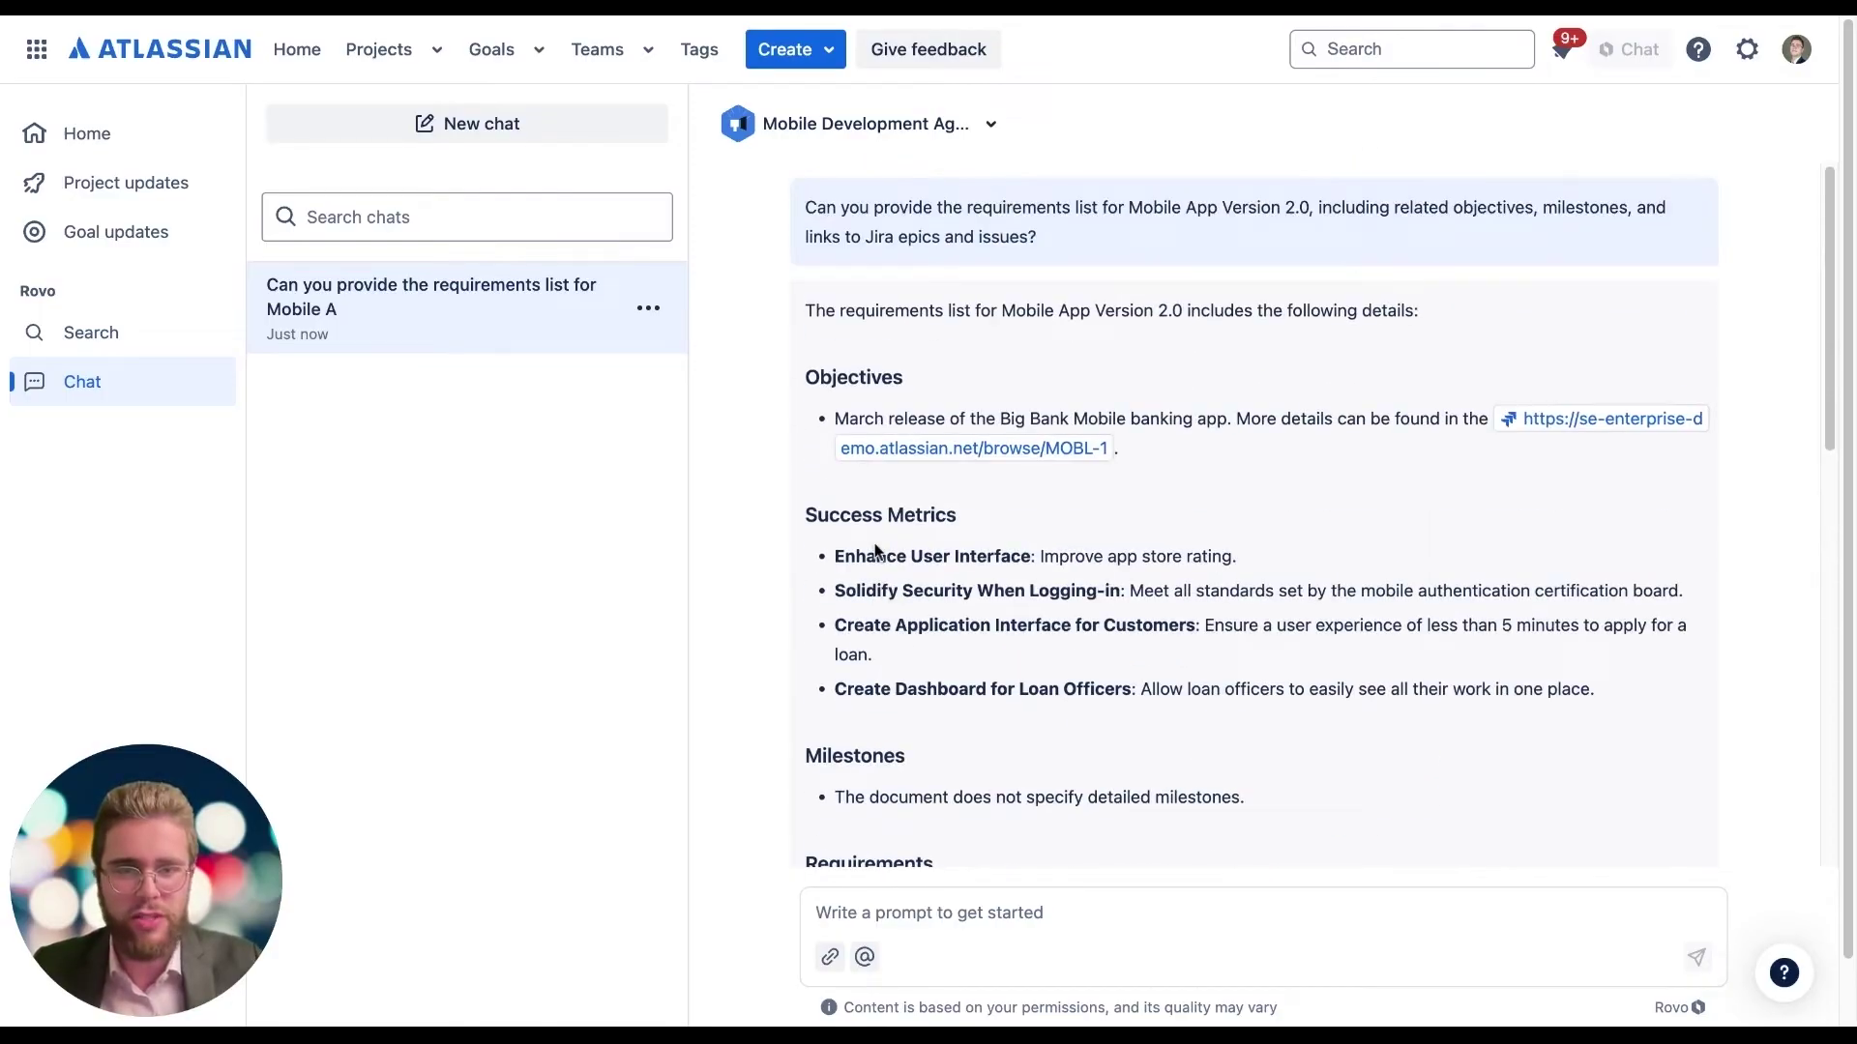
{"action": "scroll", "coordinate": [966, 331], "scroll_direction": "down", "scroll_amount": 10}
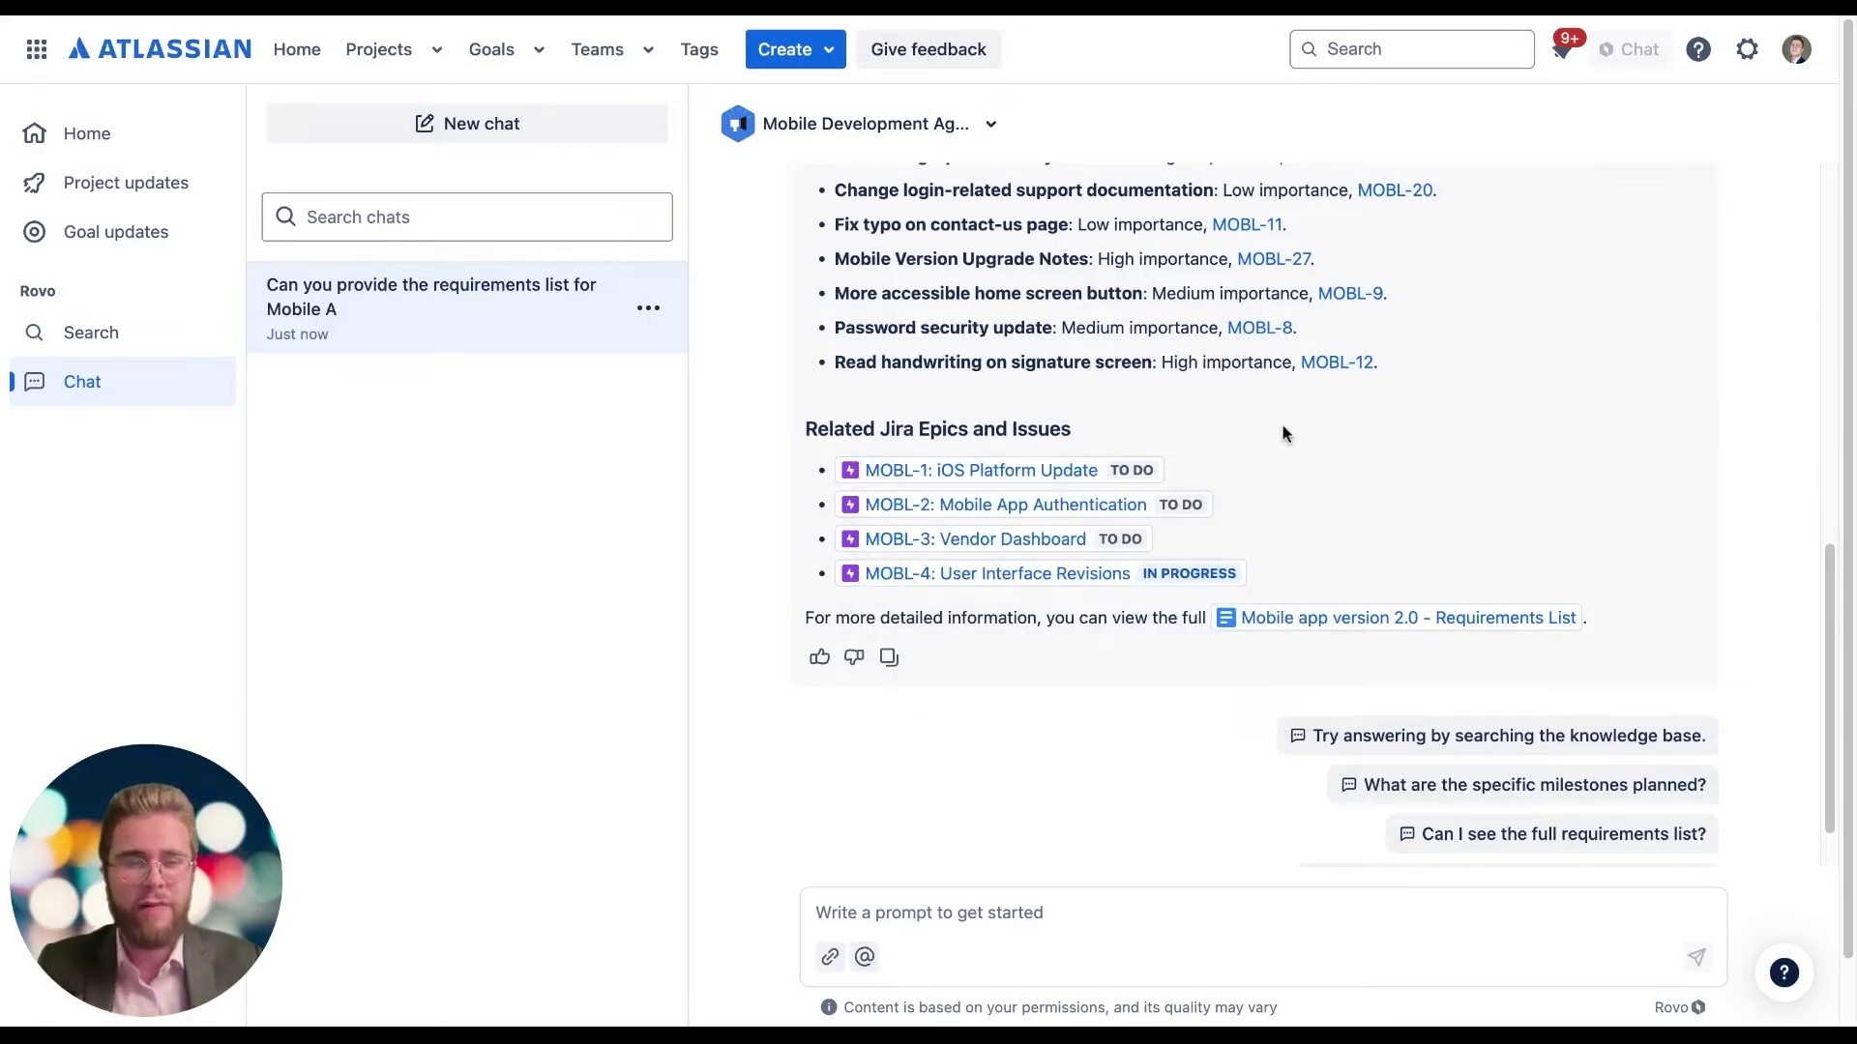
{"action": "mouse_move", "coordinate": [1303, 629]}
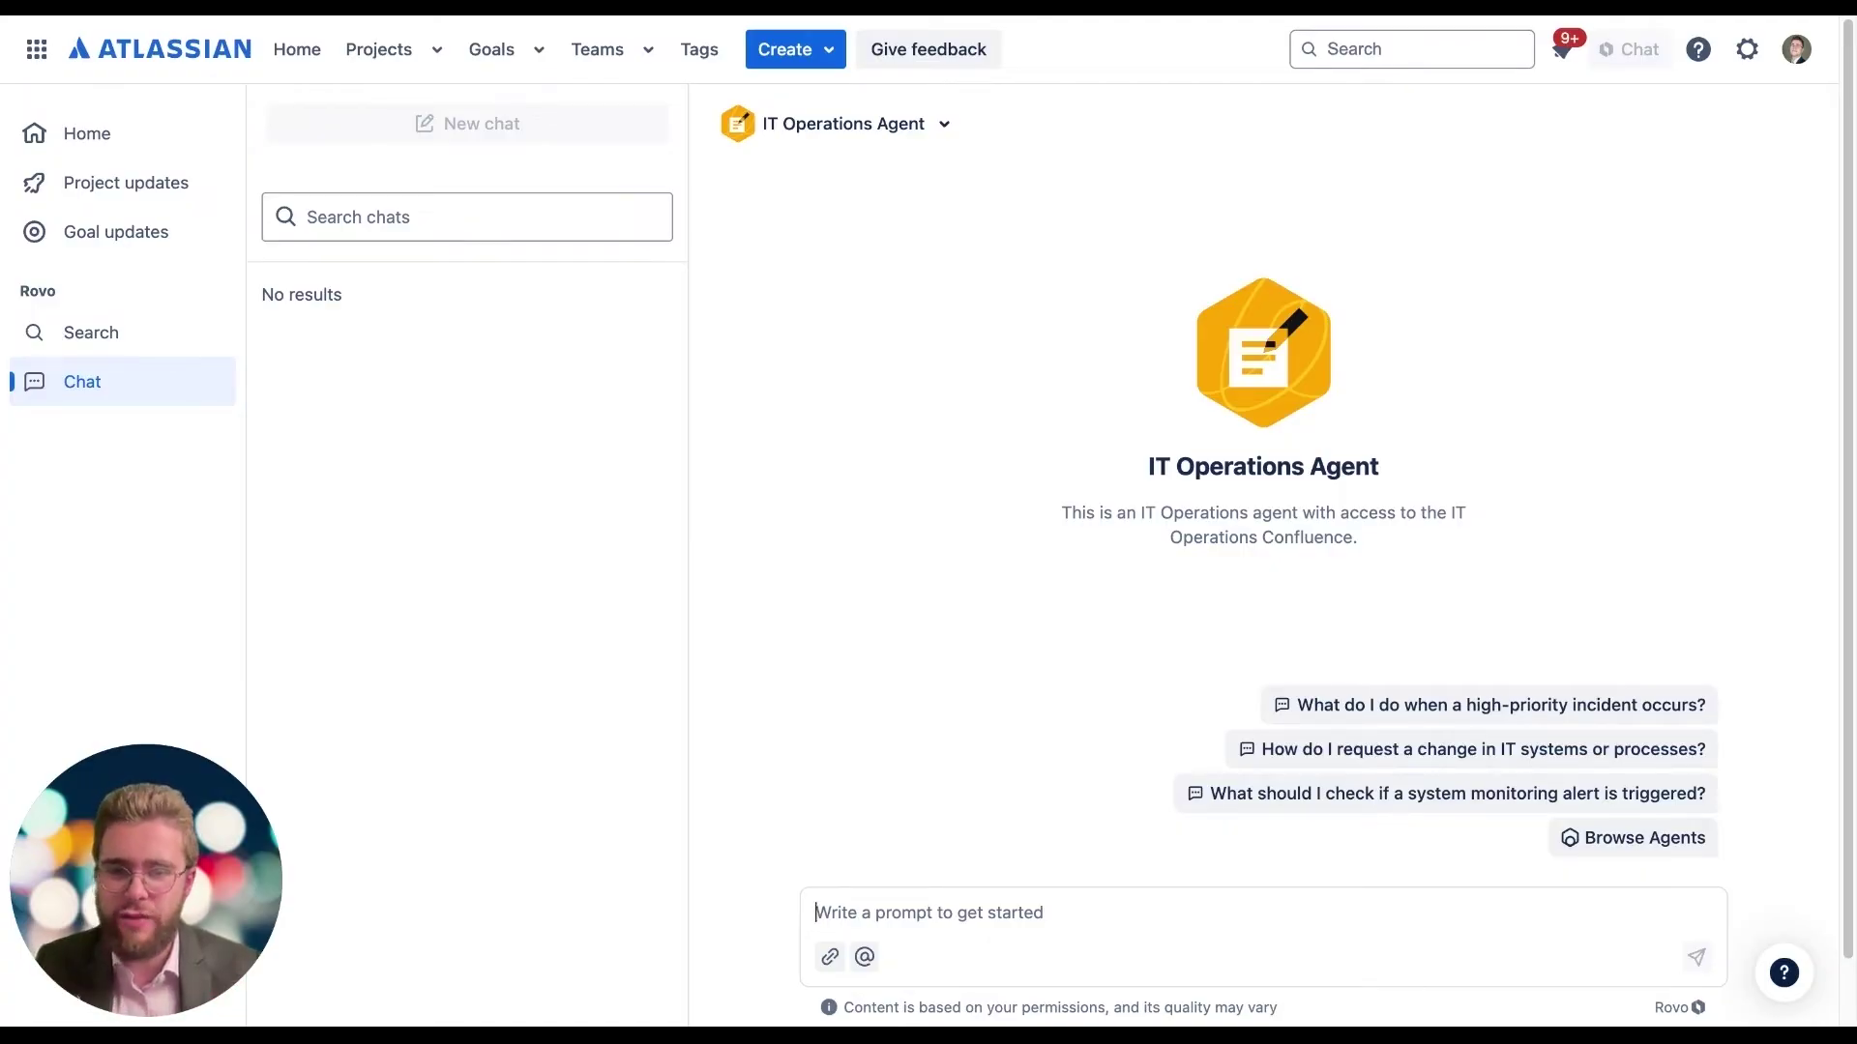
Step: Send the P1 incident prompt with the PIR - Billing Outage Postmortem page linked as example
{"action": "type", "text": "We experienced a Priority P1 incident affecting Payment Processing and Billing Services, where customers were unable to complete transactions due to persistent timeout errors. The issue lasted 1 hour and 7 minutes, beginning at Nov 29, 2024, 13:42 (UTC) and ending at Nov 29, 2024, 14:49 (UTC). This incident impacted revenue flow and generated multiple customer complaints. Please generate a Confluence page in the IT Operations Space based on this incident and structure it following this example: and your existing knowledge on how we do PIRs."}
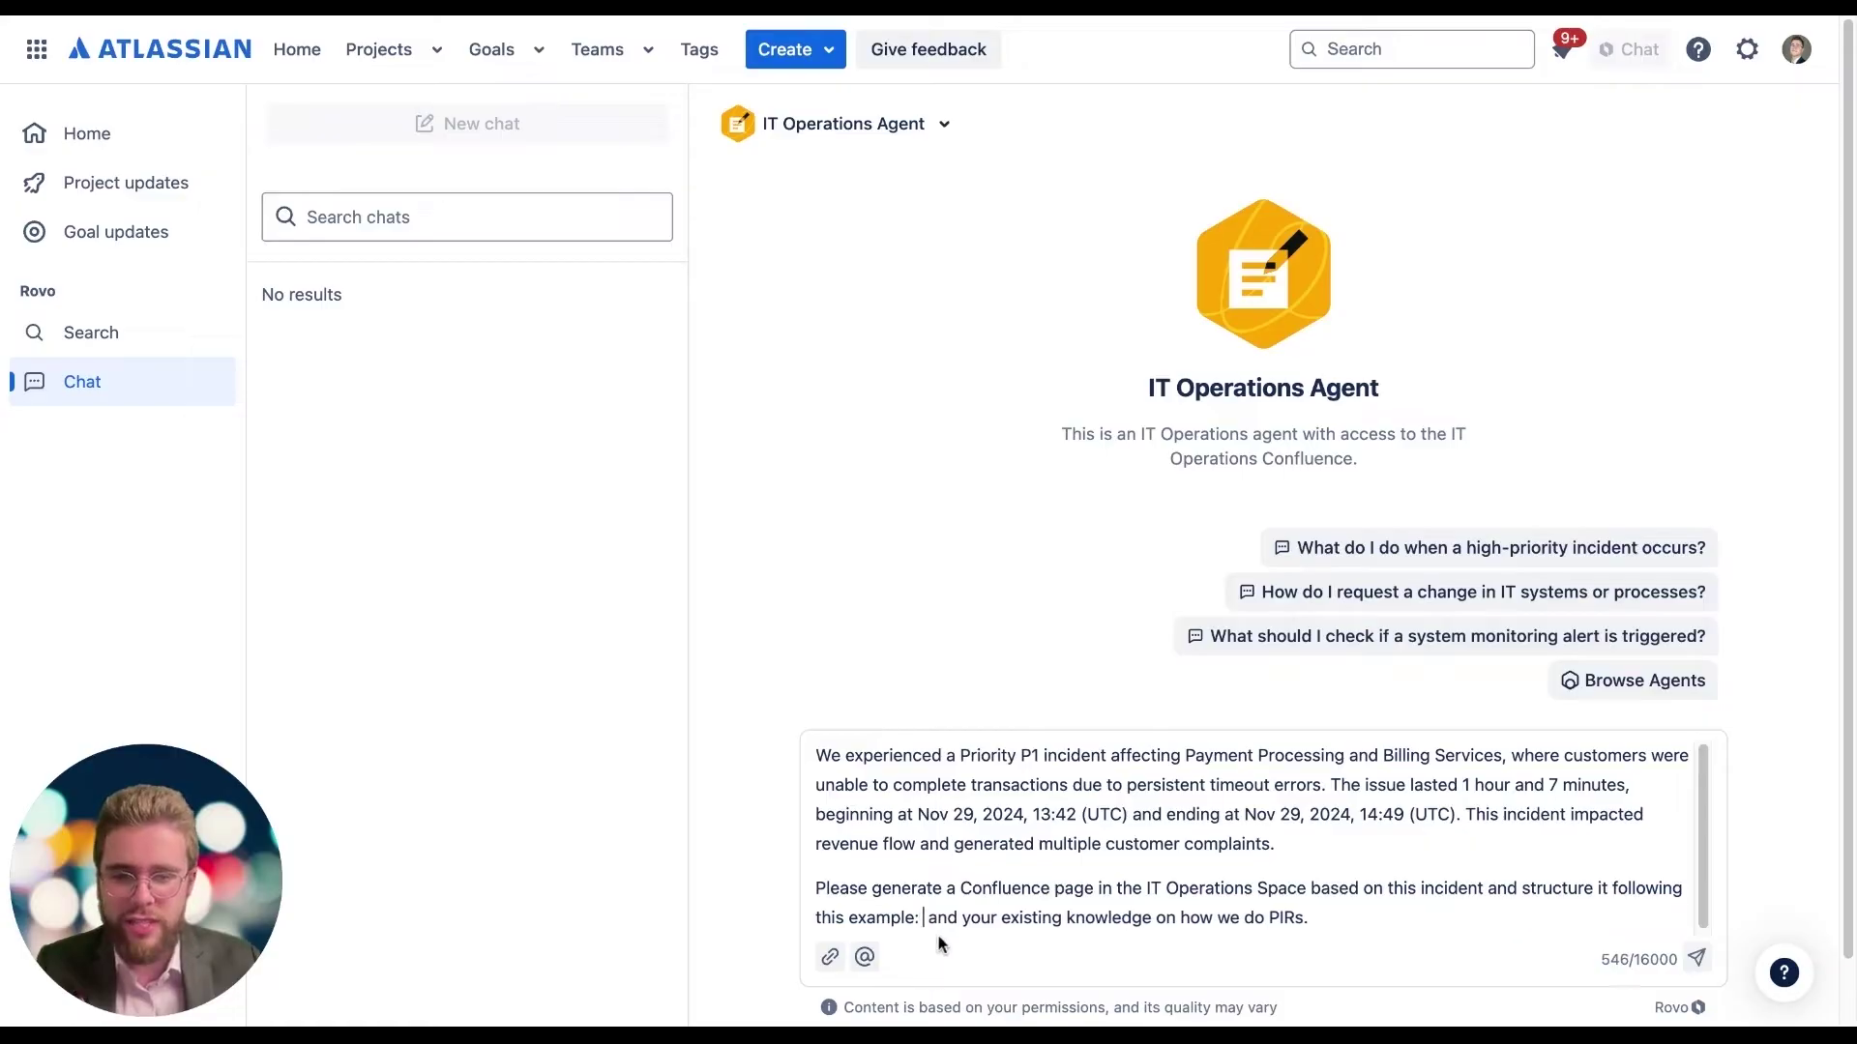
{"action": "left_click", "coordinate": [830, 958]}
{"action": "type", "text": "PIR"}
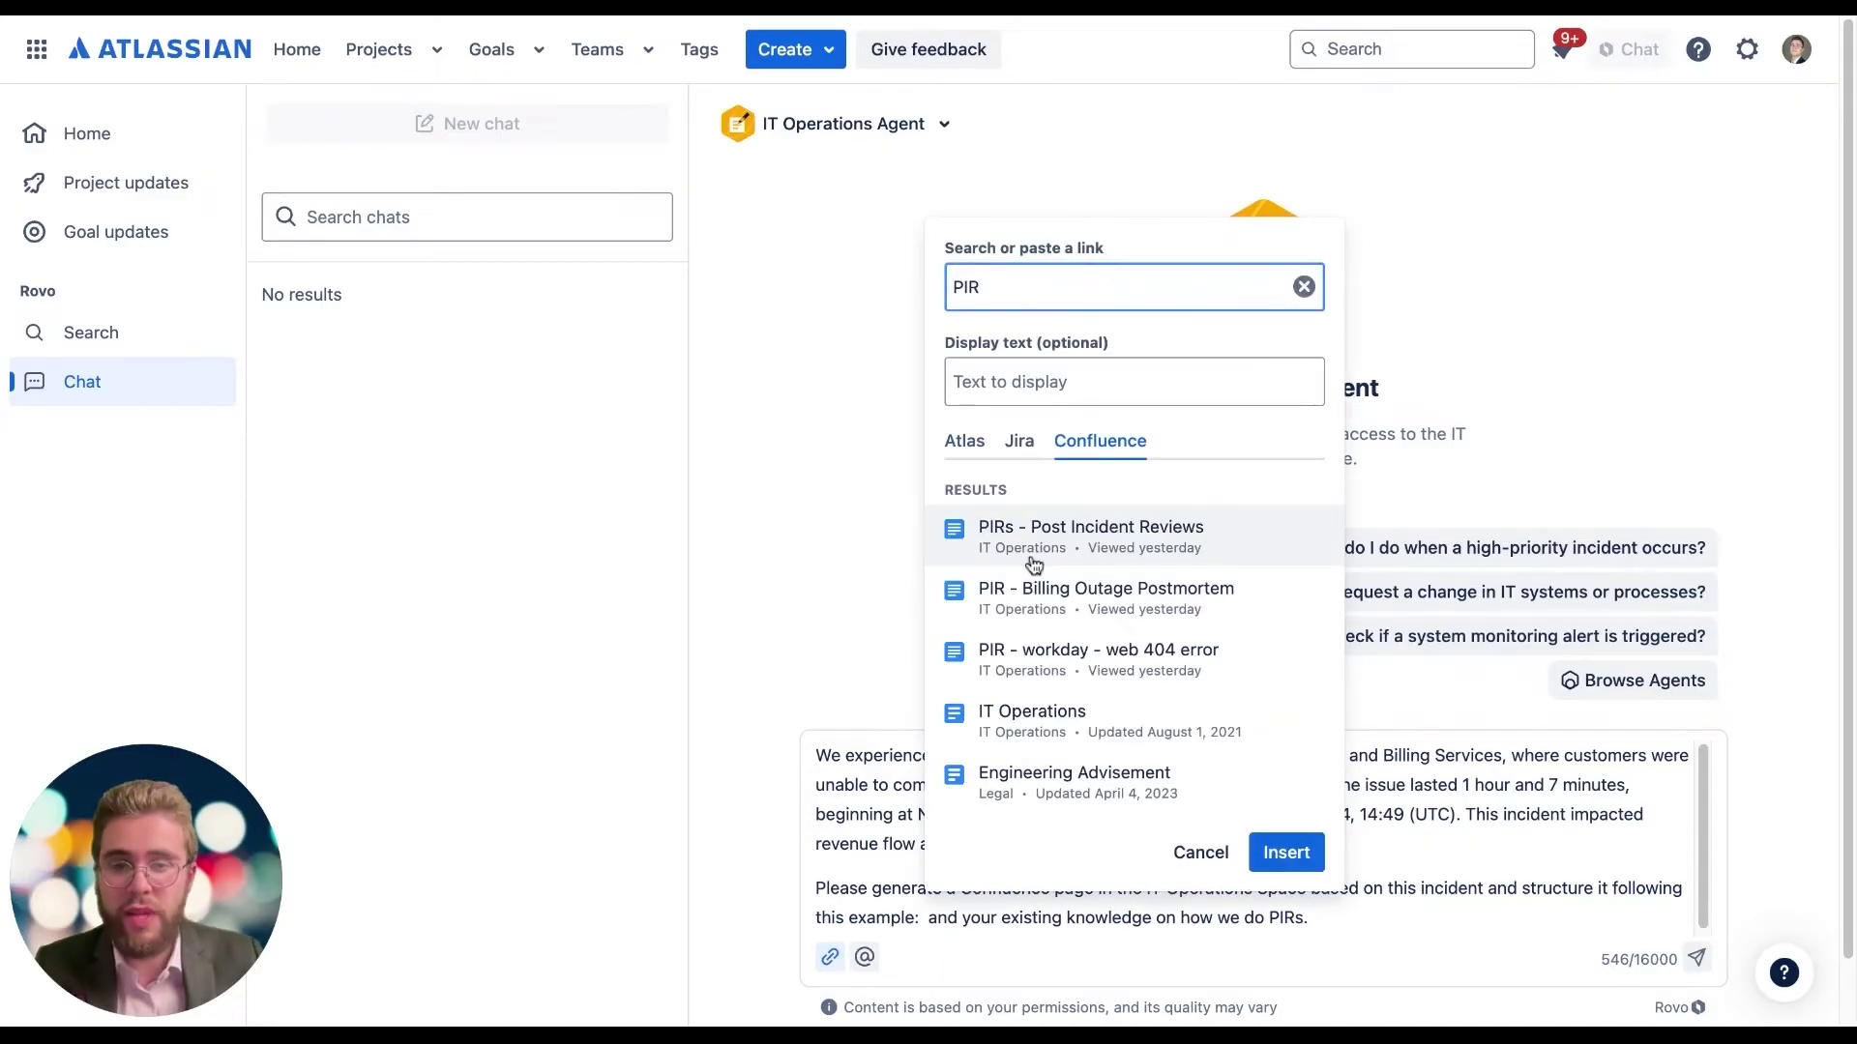
{"action": "left_click", "coordinate": [1021, 609]}
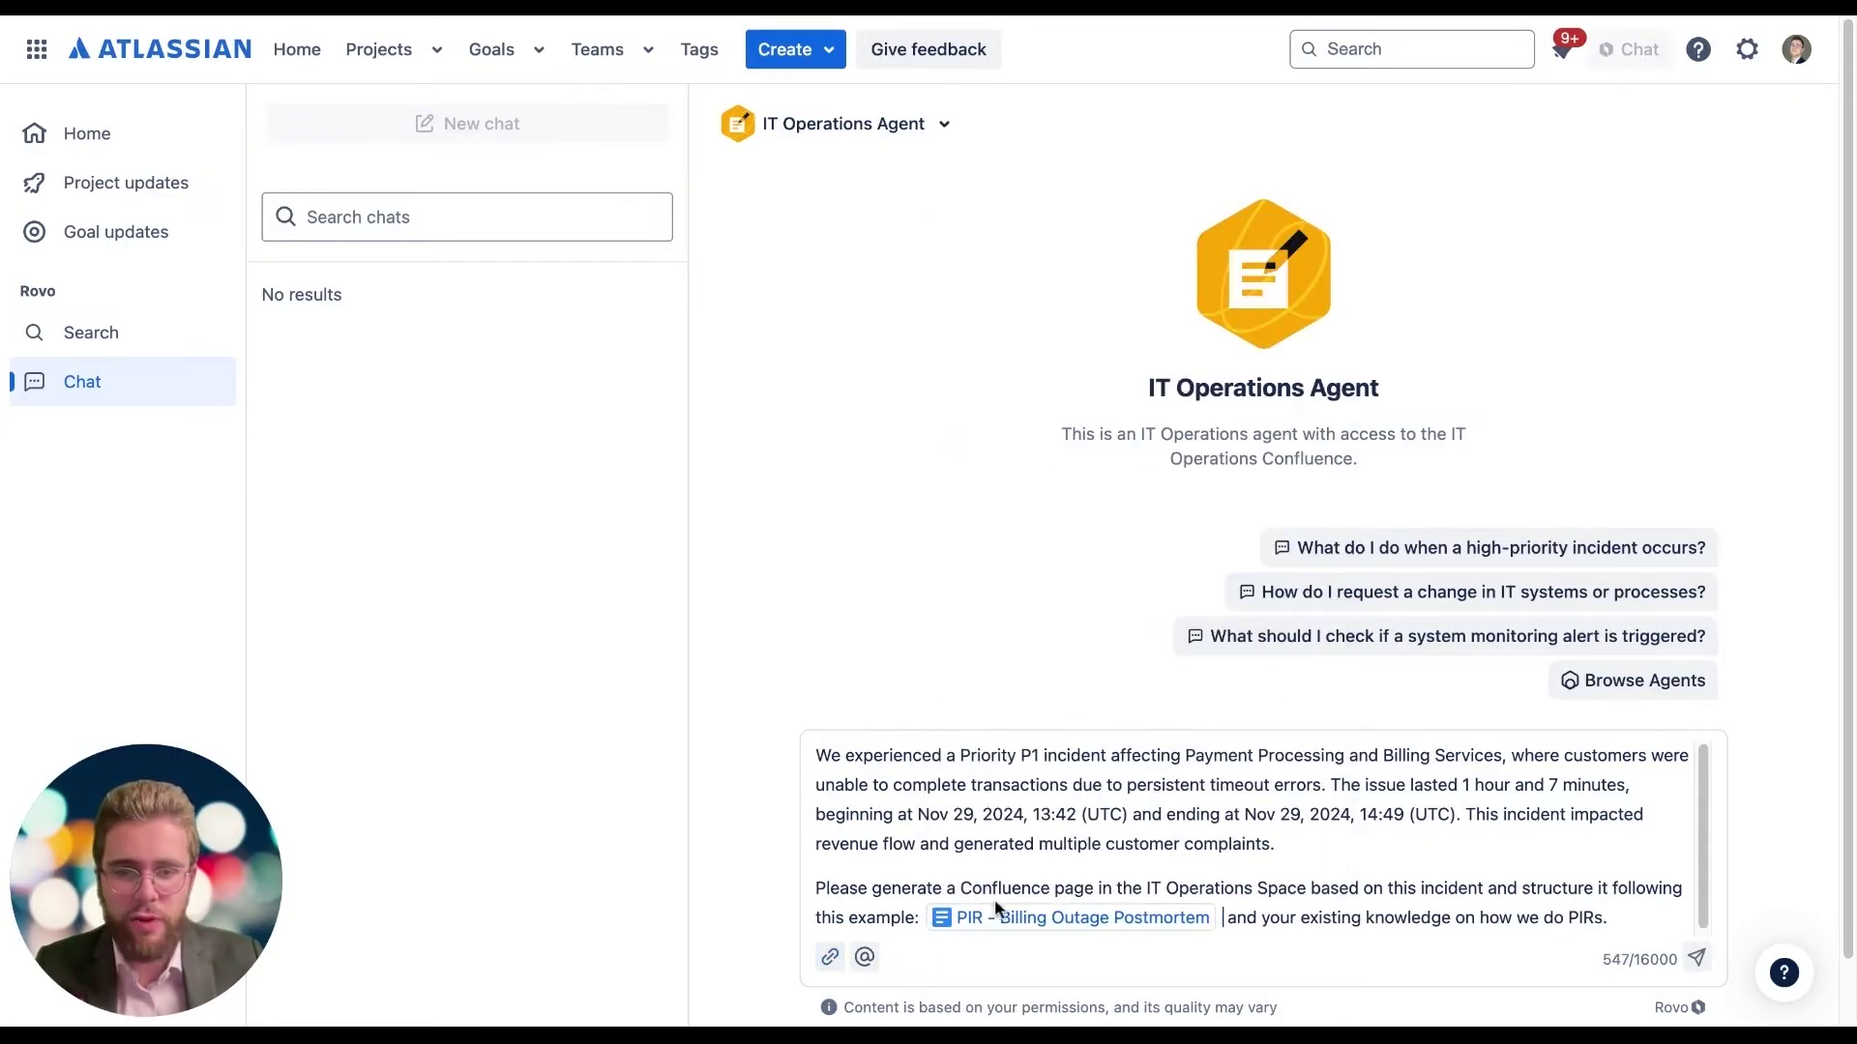
{"action": "key", "text": "BackSpace"}
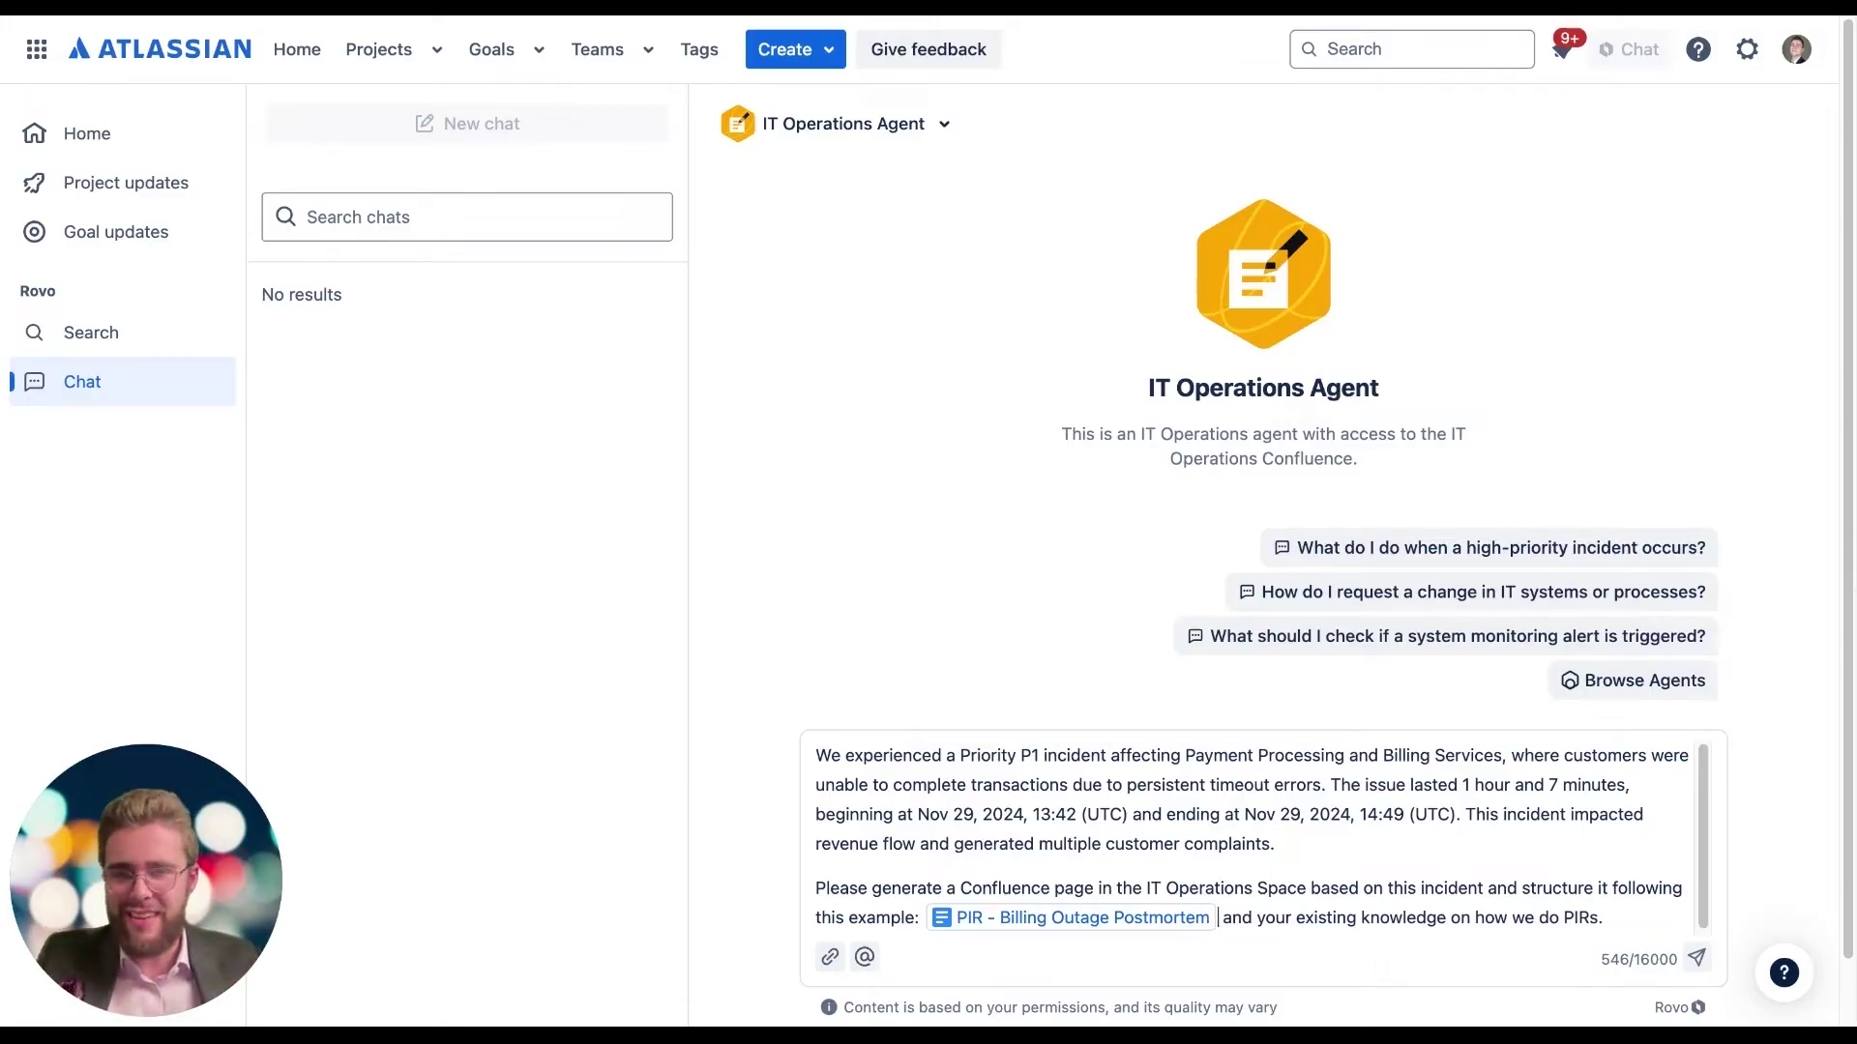
{"action": "left_click", "coordinate": [1643, 929]}
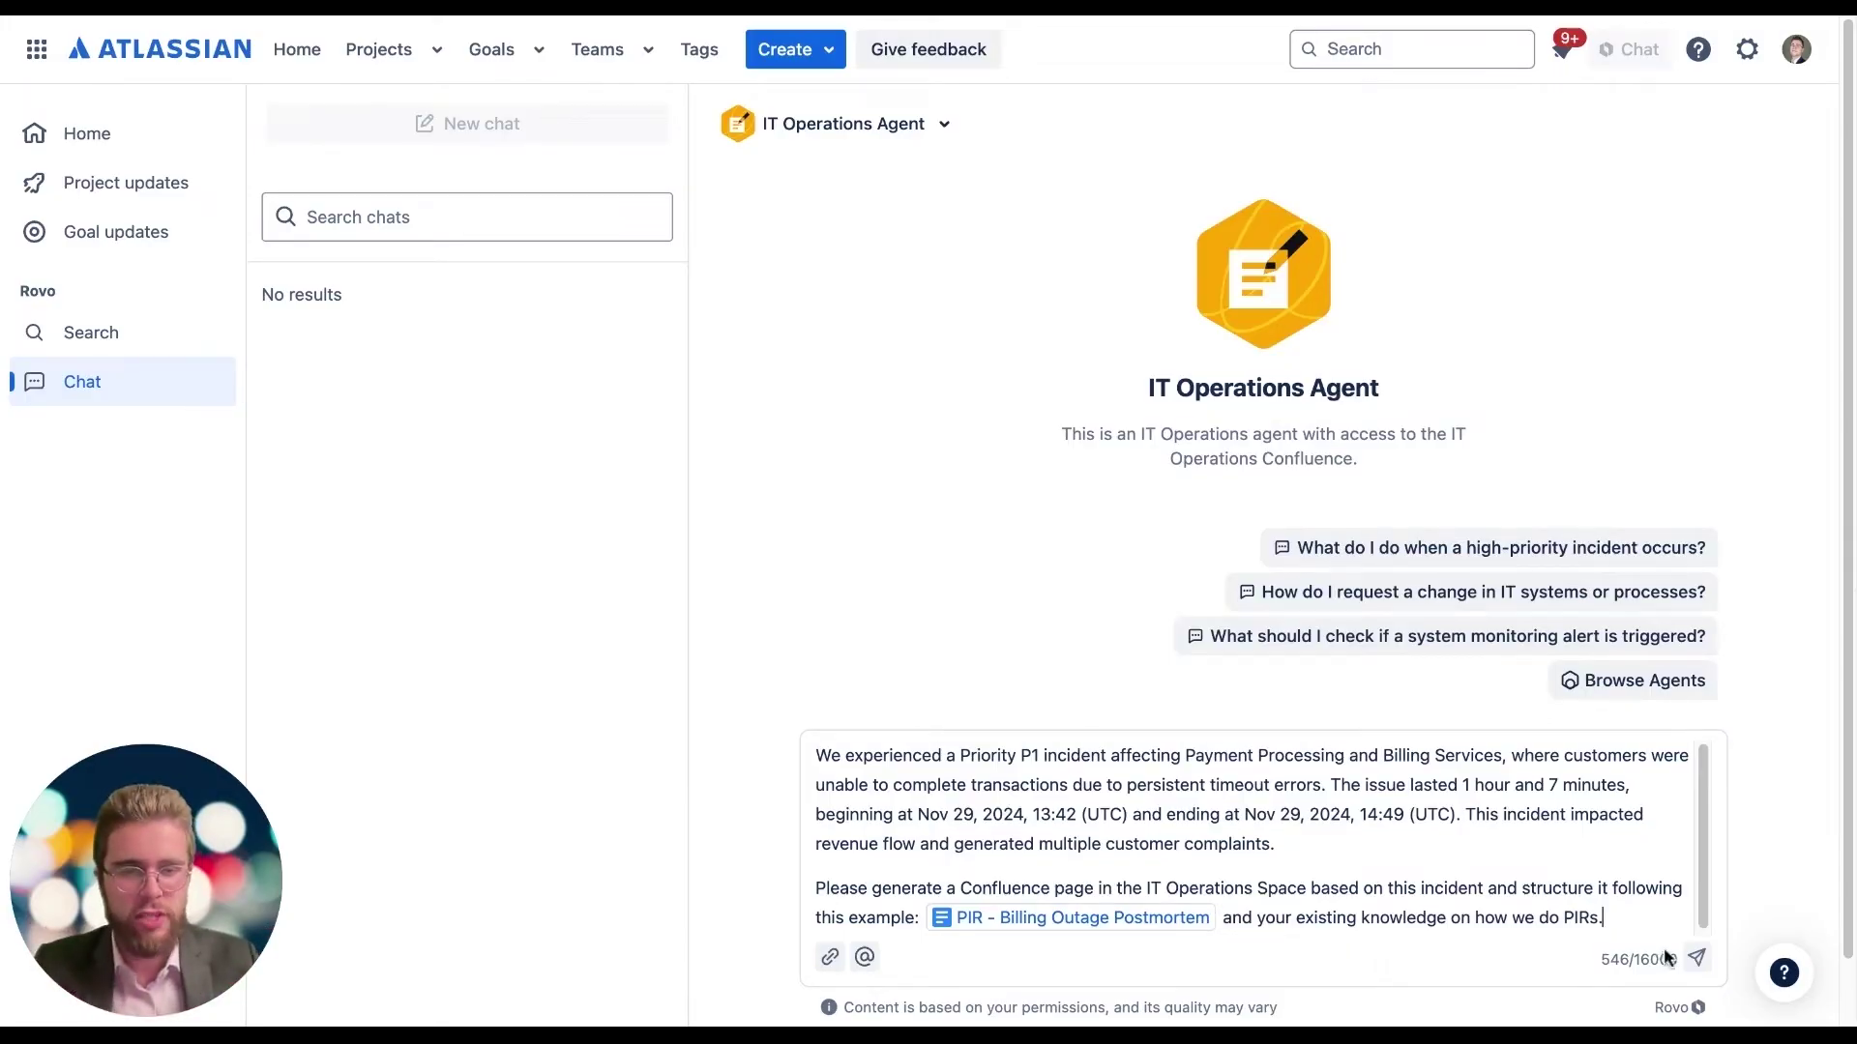
{"action": "left_click", "coordinate": [1696, 957]}
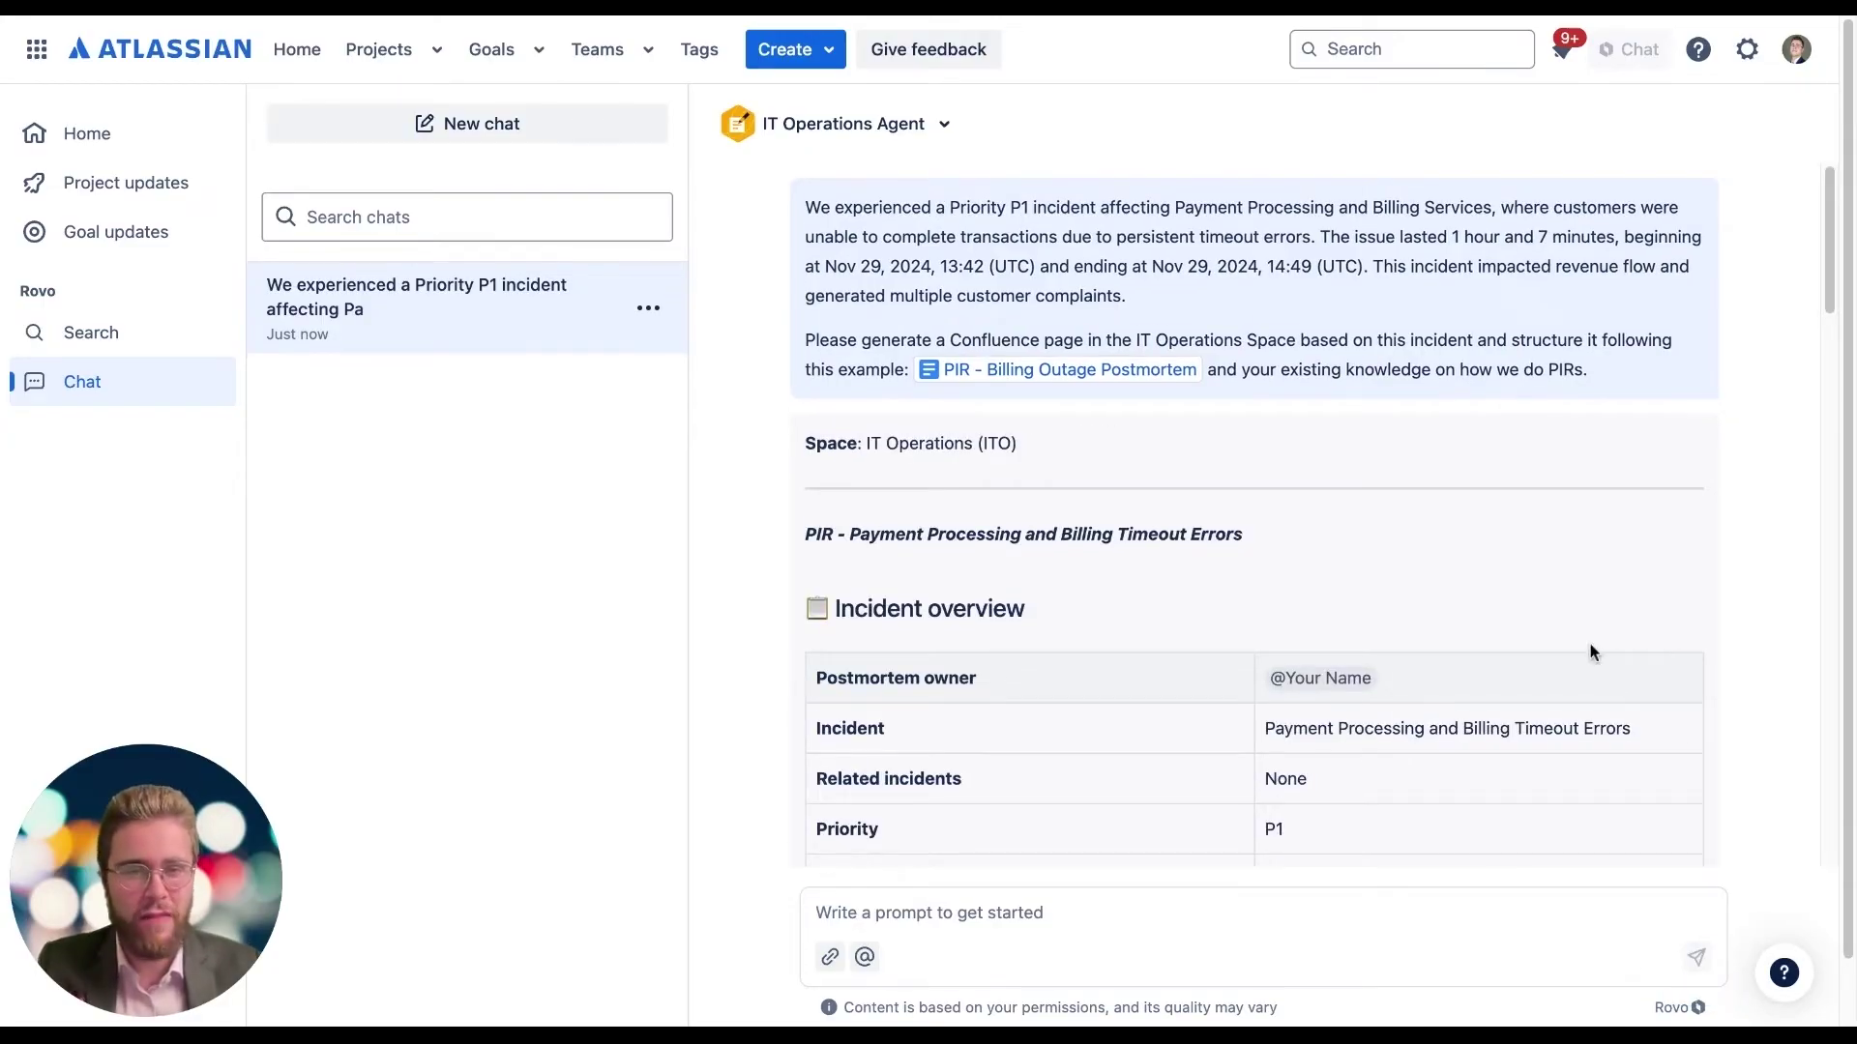
Step: Confirm the draft to create 'PIR - Payment Processing and Billing Timeout Errors' in Confluence
{"action": "scroll", "coordinate": [1587, 651], "scroll_direction": "down", "scroll_amount": 2}
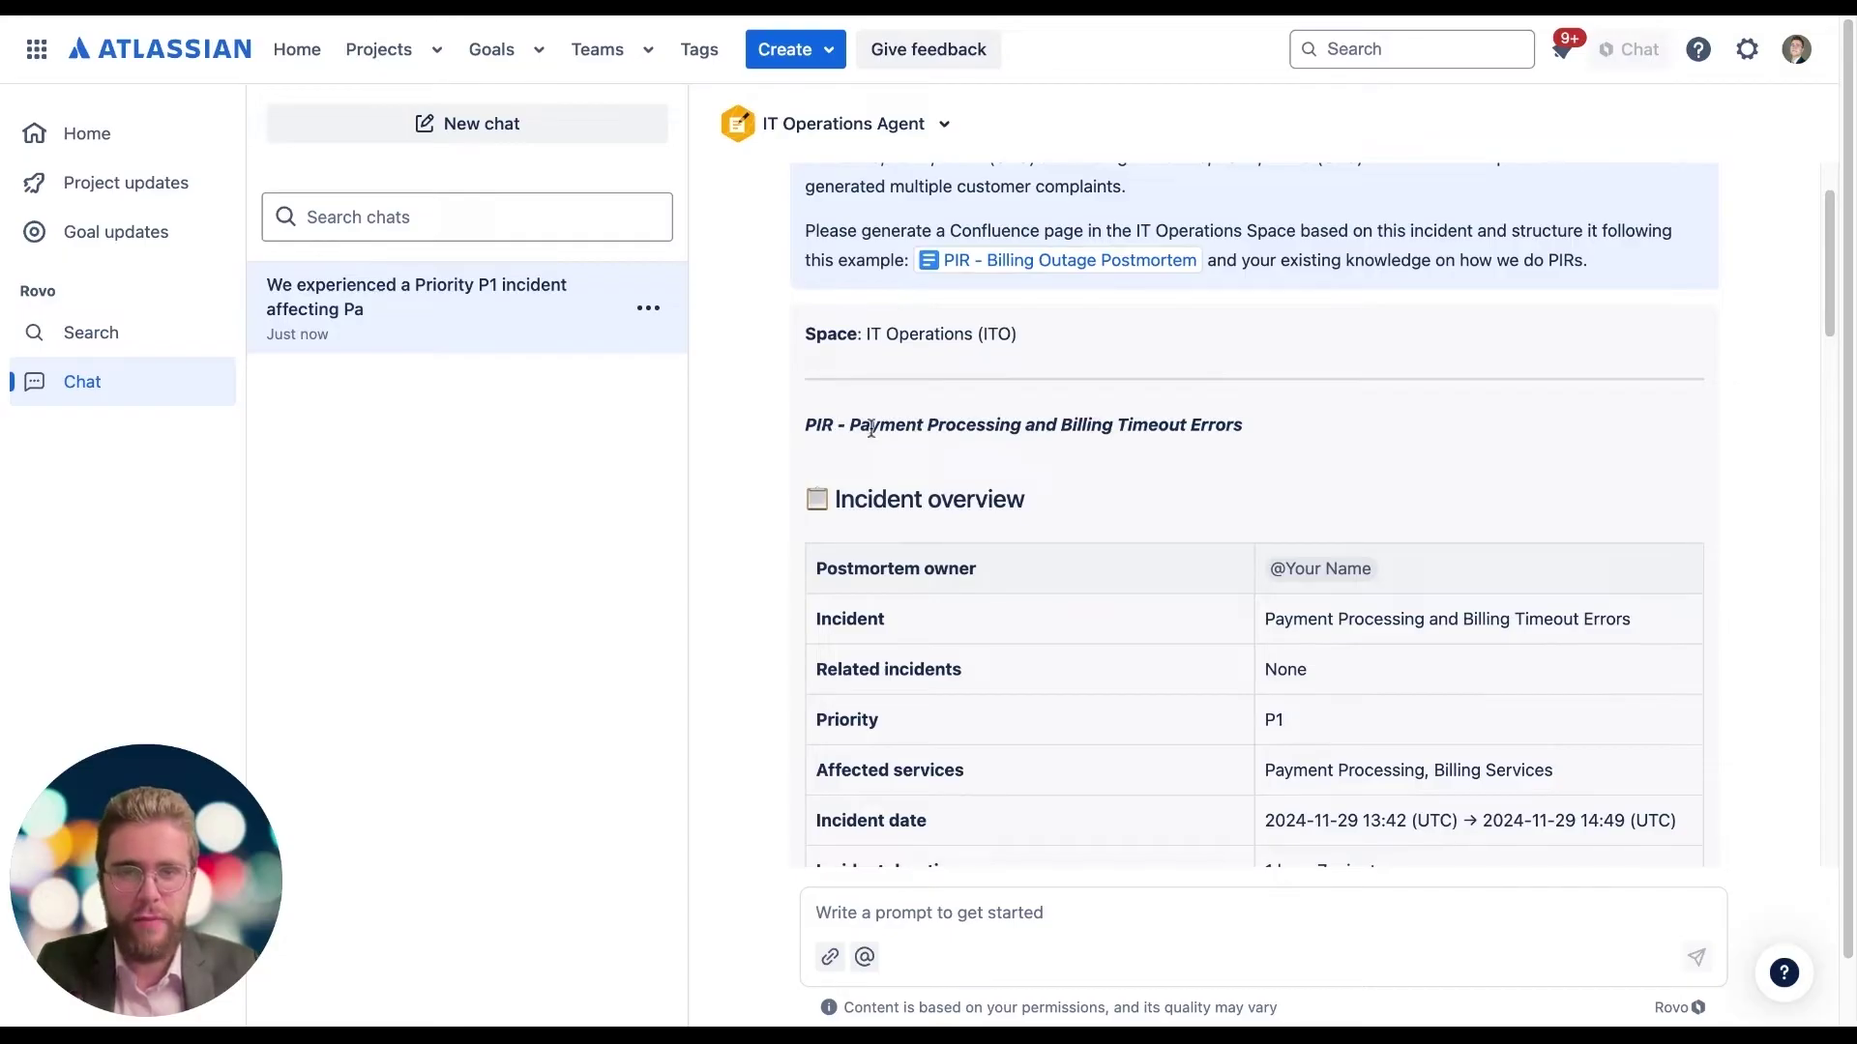
{"action": "left_click_drag", "start_coordinate": [870, 425], "coordinate": [1202, 425]}
{"action": "scroll", "coordinate": [1025, 542], "scroll_direction": "down", "scroll_amount": 5}
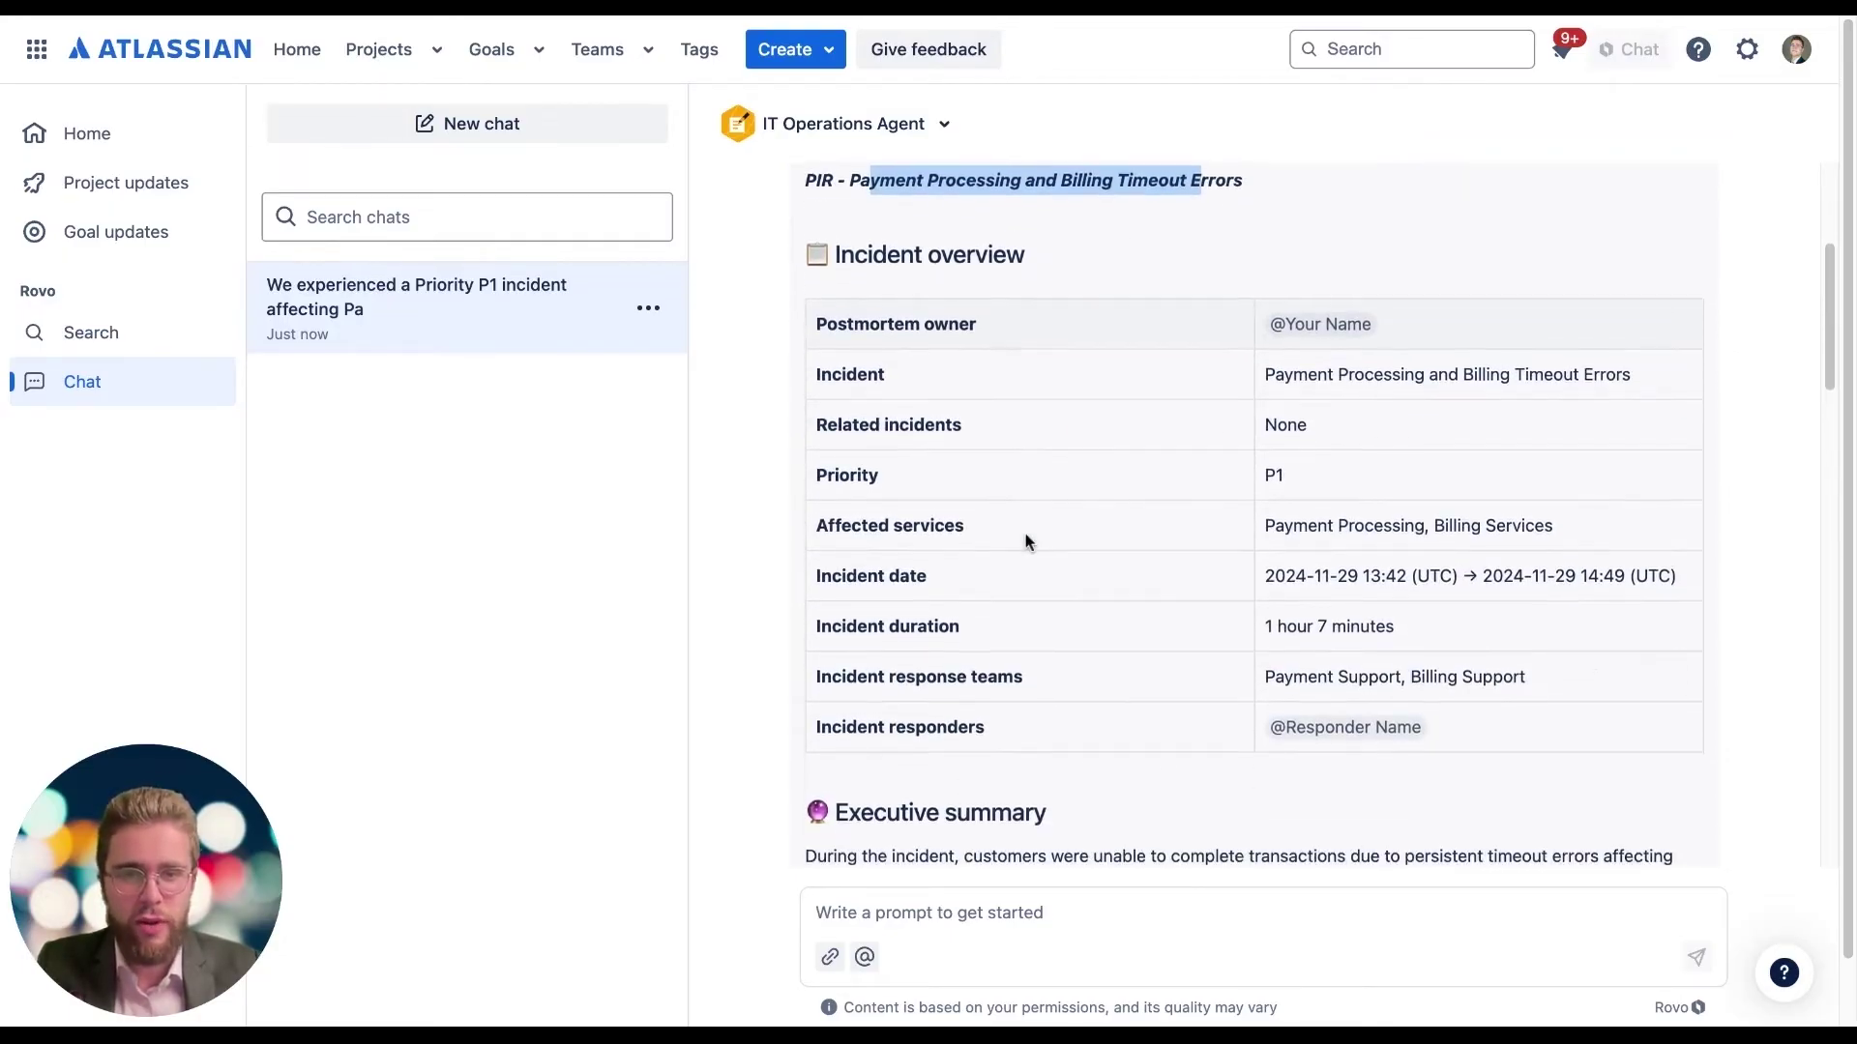
{"action": "scroll", "coordinate": [1028, 539], "scroll_direction": "down", "scroll_amount": 15}
{"action": "scroll", "coordinate": [995, 510], "scroll_direction": "down", "scroll_amount": 2}
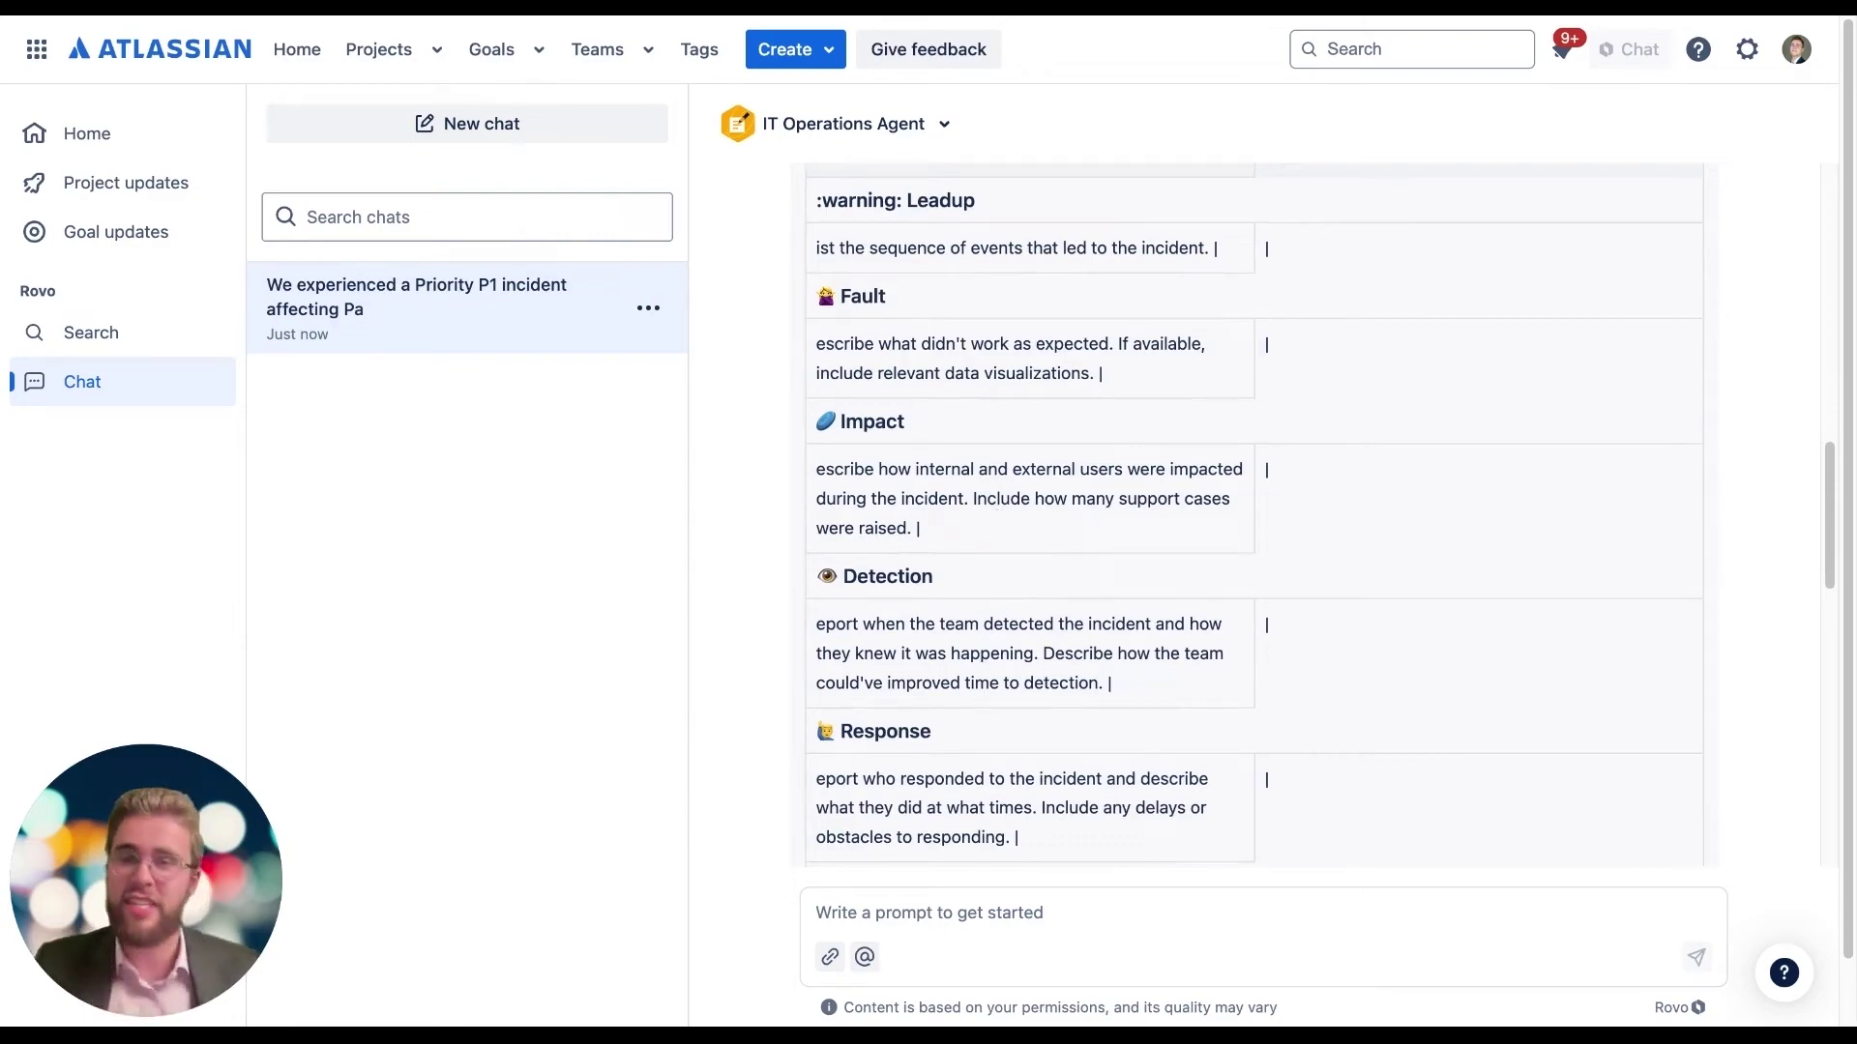
{"action": "scroll", "coordinate": [927, 582], "scroll_direction": "down", "scroll_amount": 12}
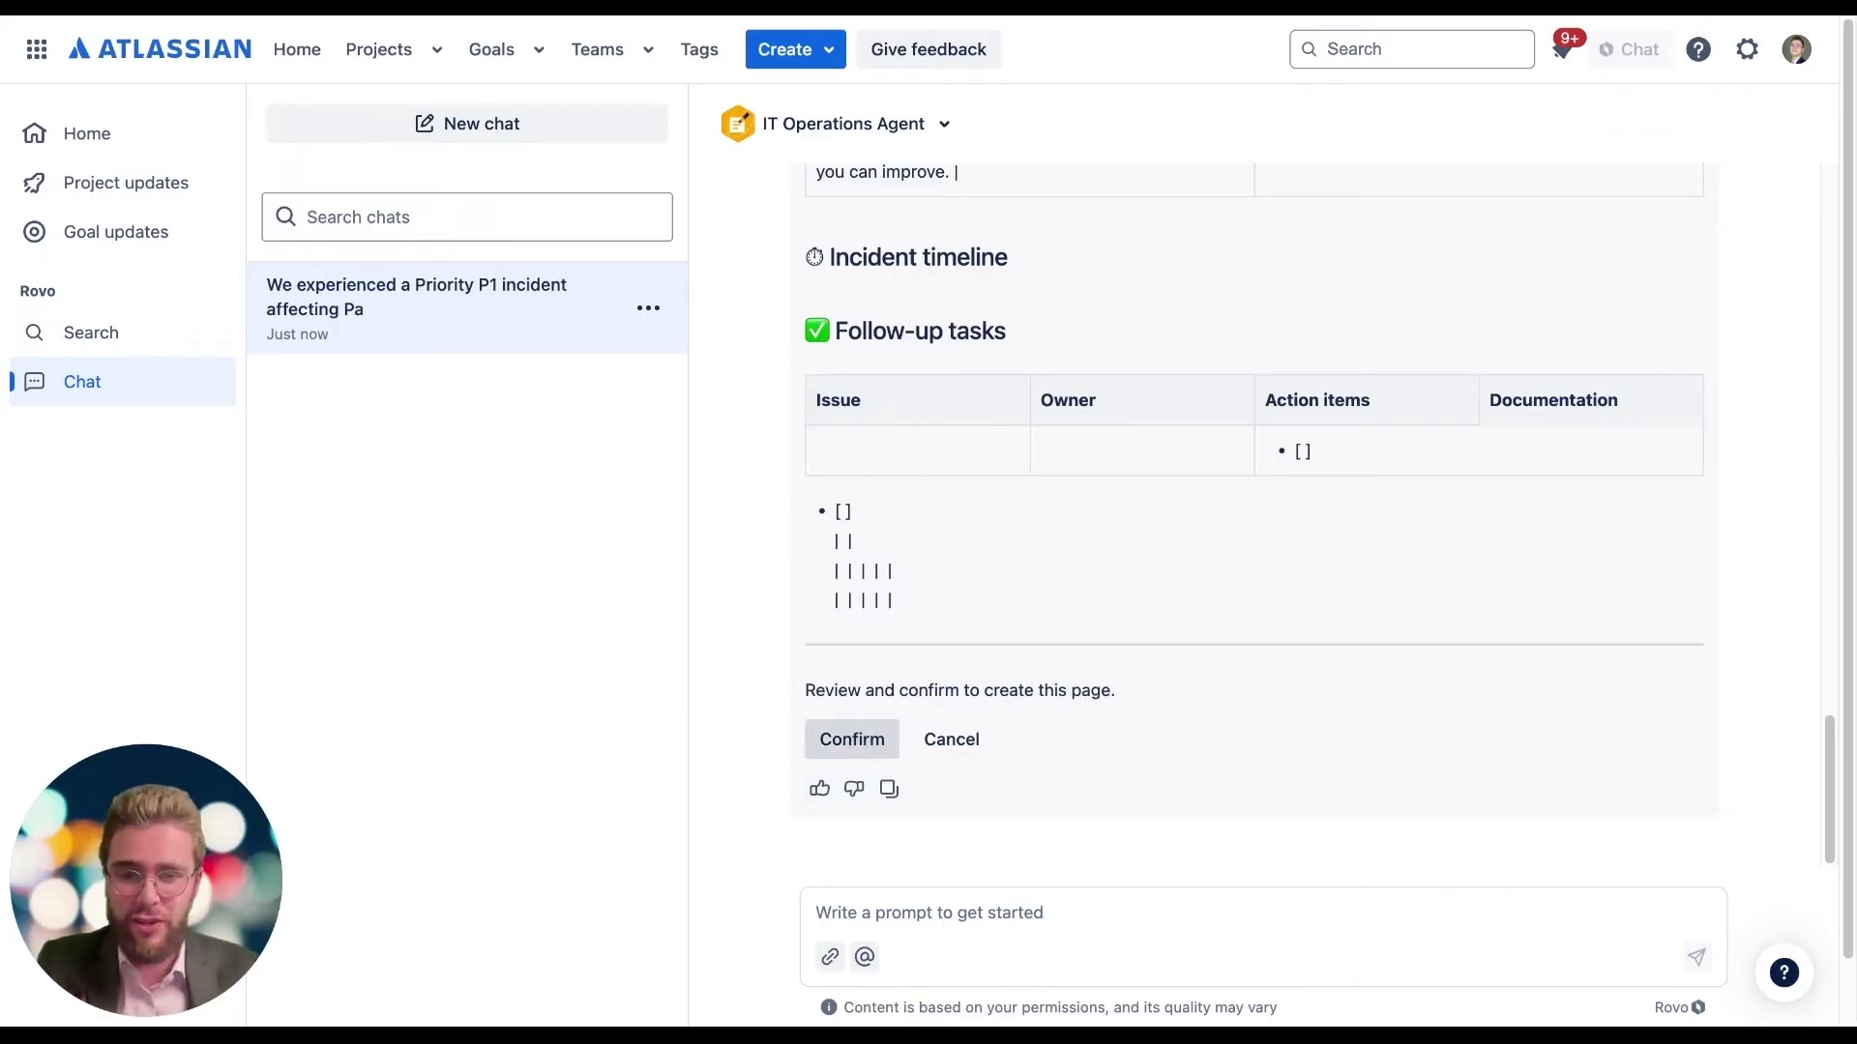
{"action": "left_click", "coordinate": [876, 741]}
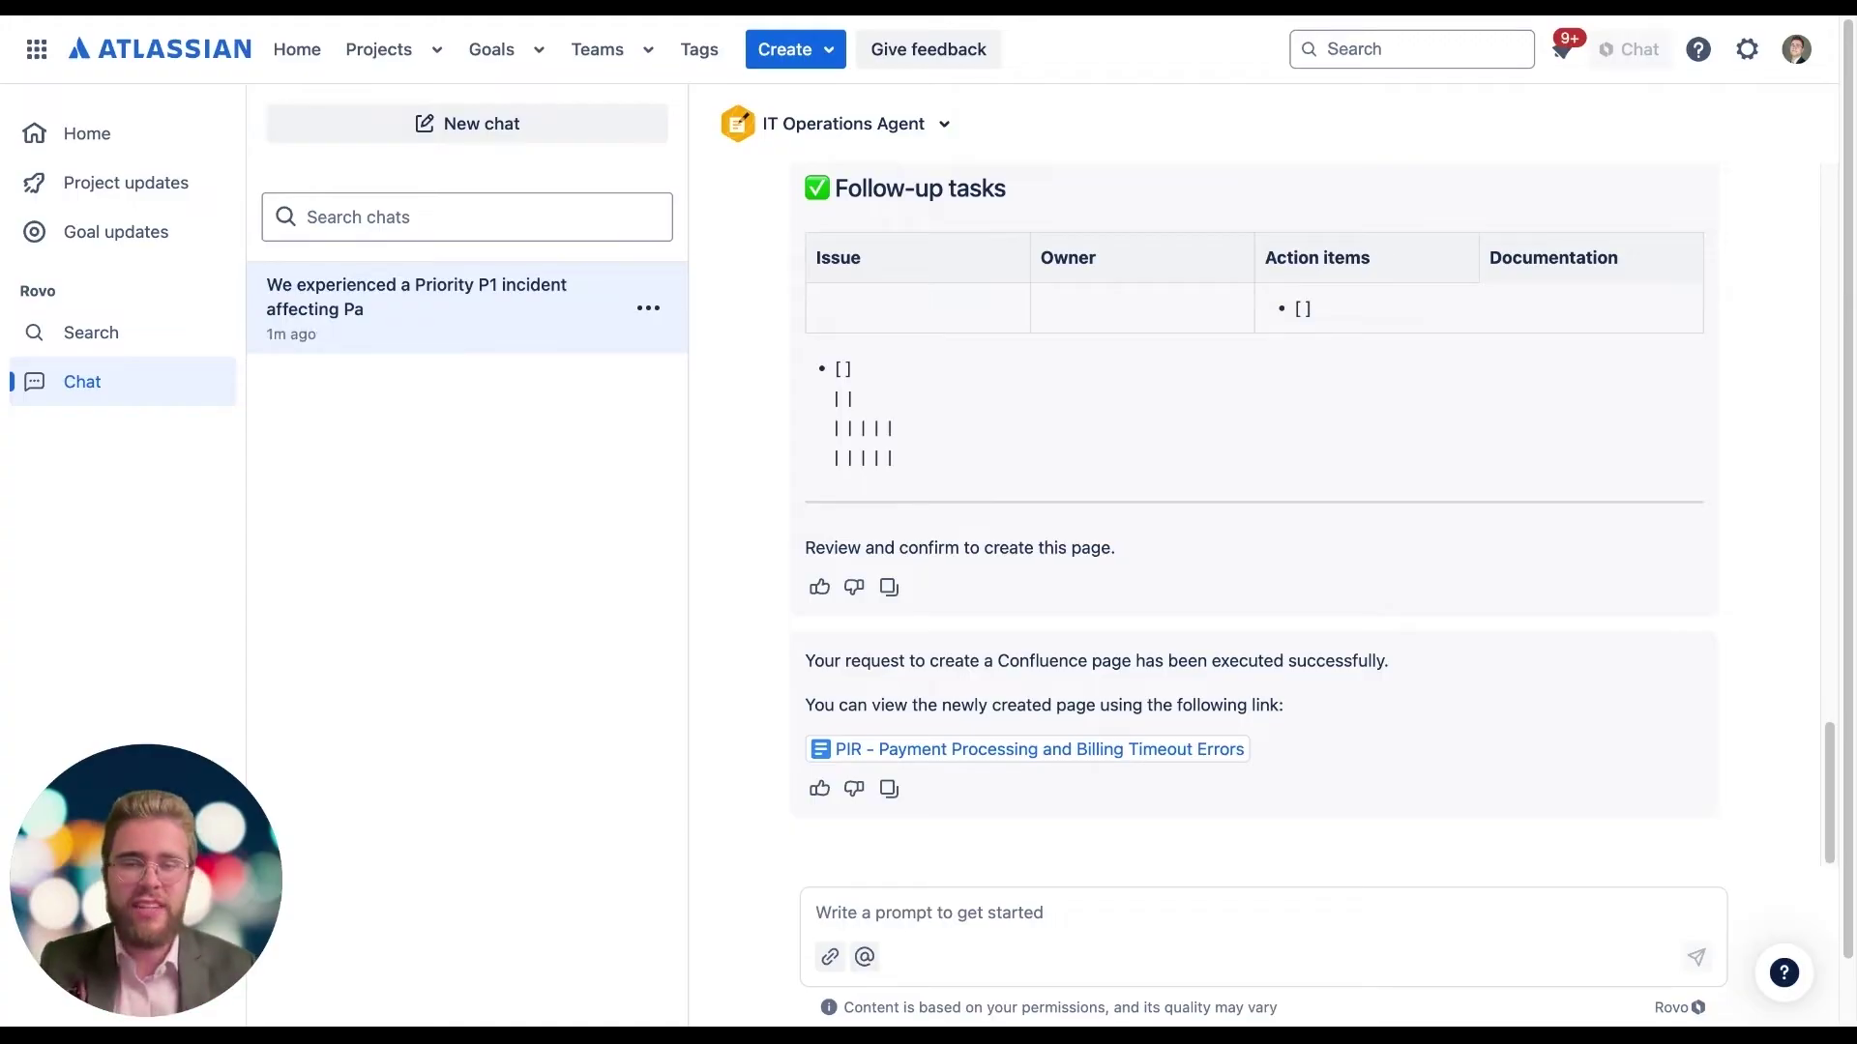
{"action": "left_click", "coordinate": [882, 917]}
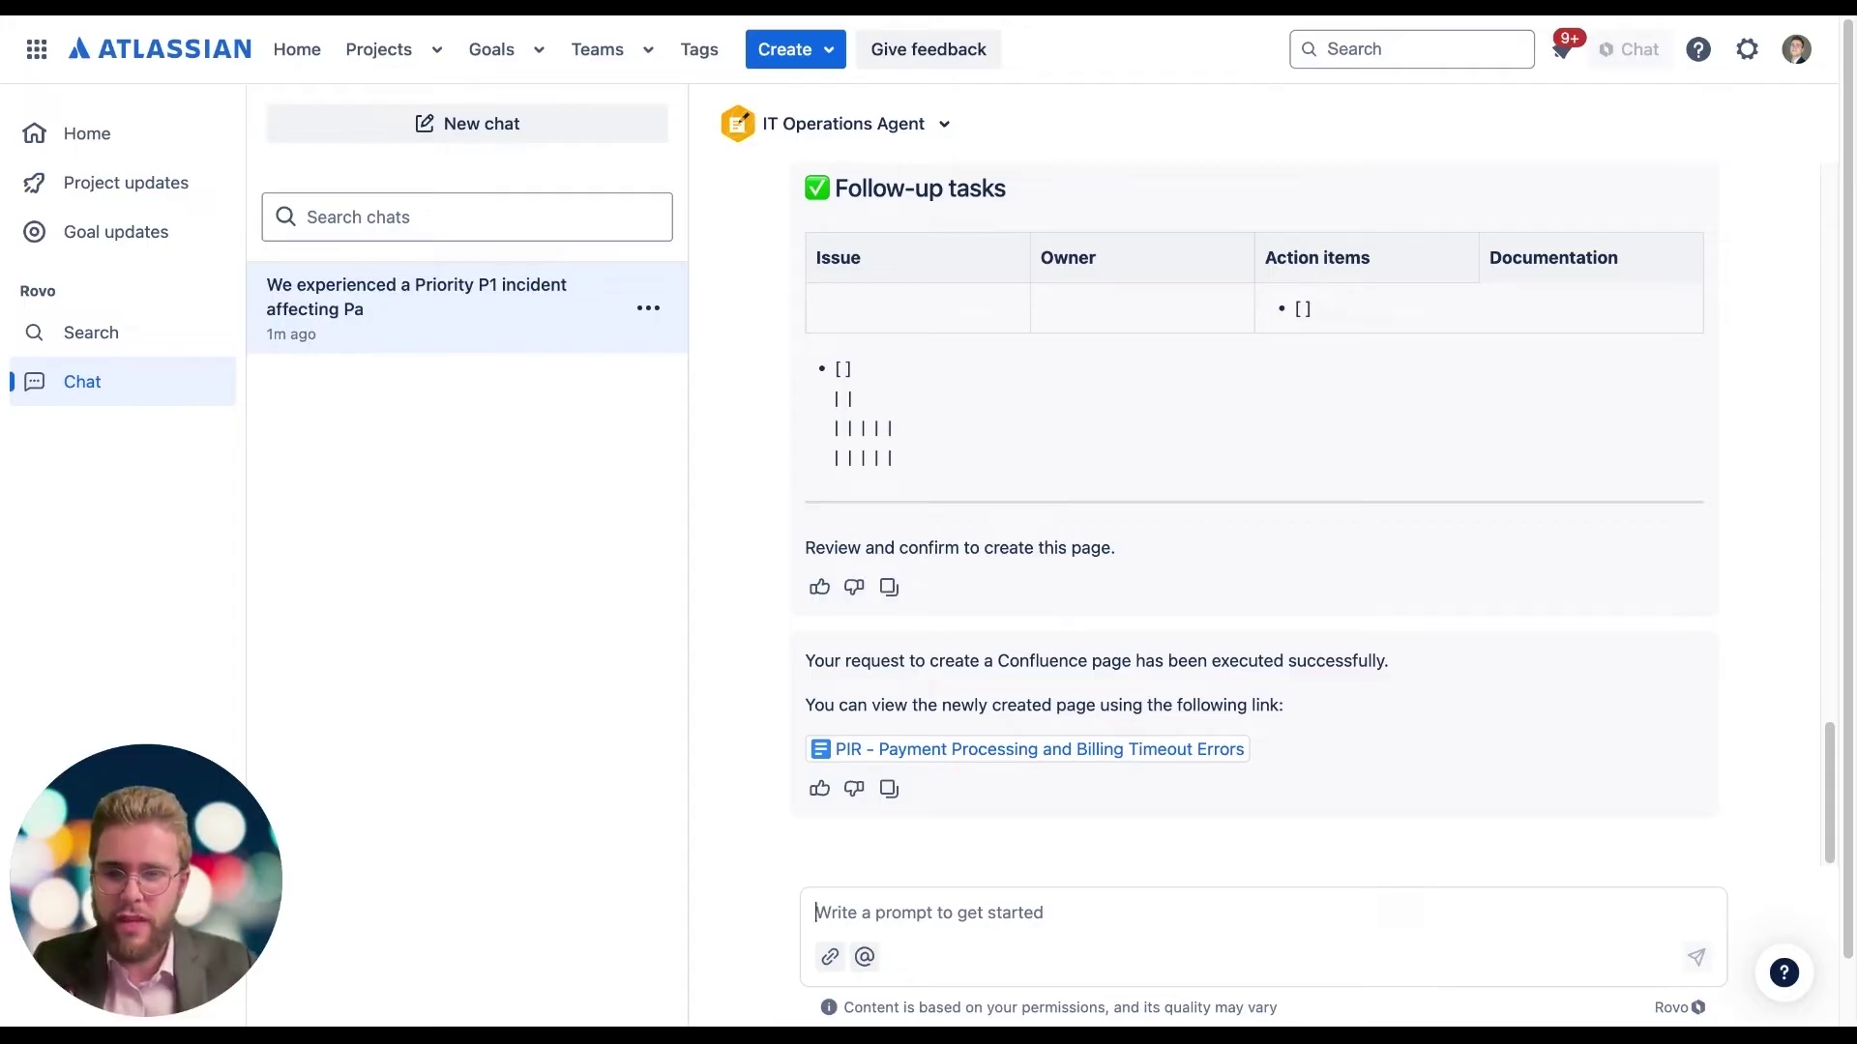
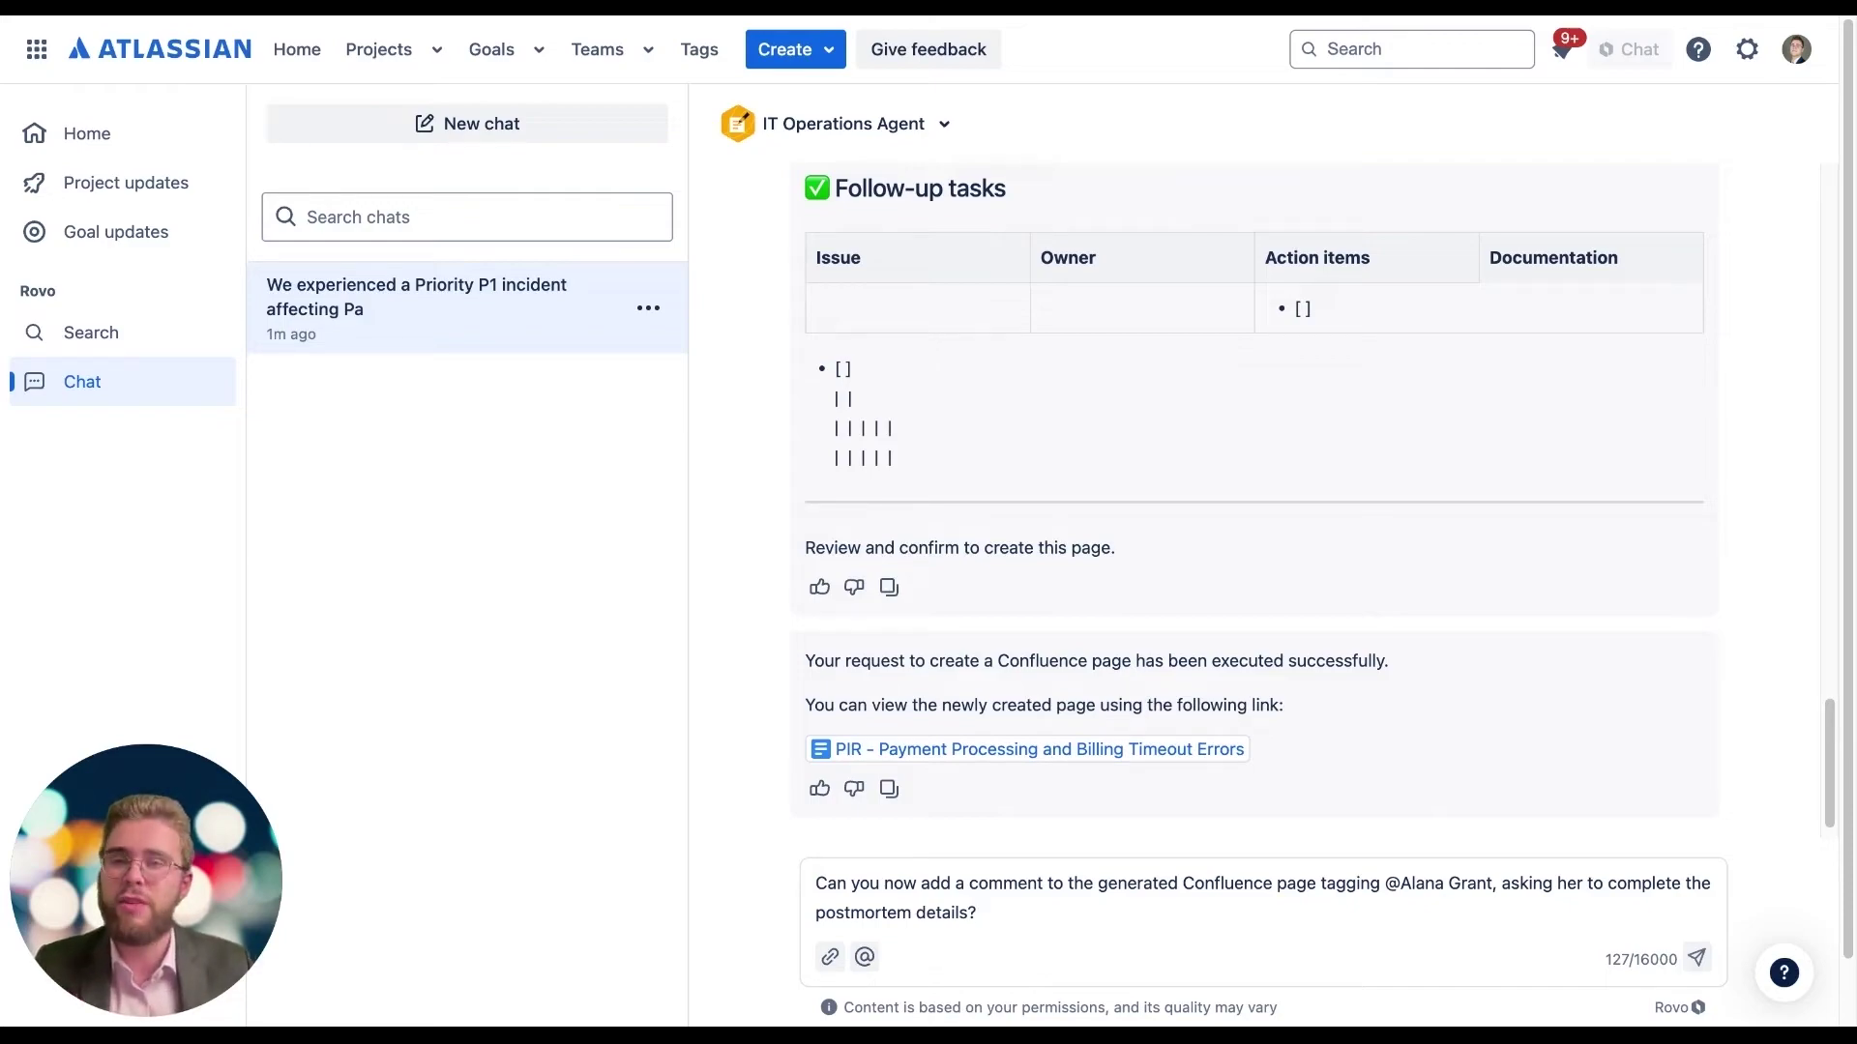
Step: Have the agent post a comment on the PIR page tagging a colleague to finish the postmortem details
{"action": "left_click", "coordinate": [1697, 957]}
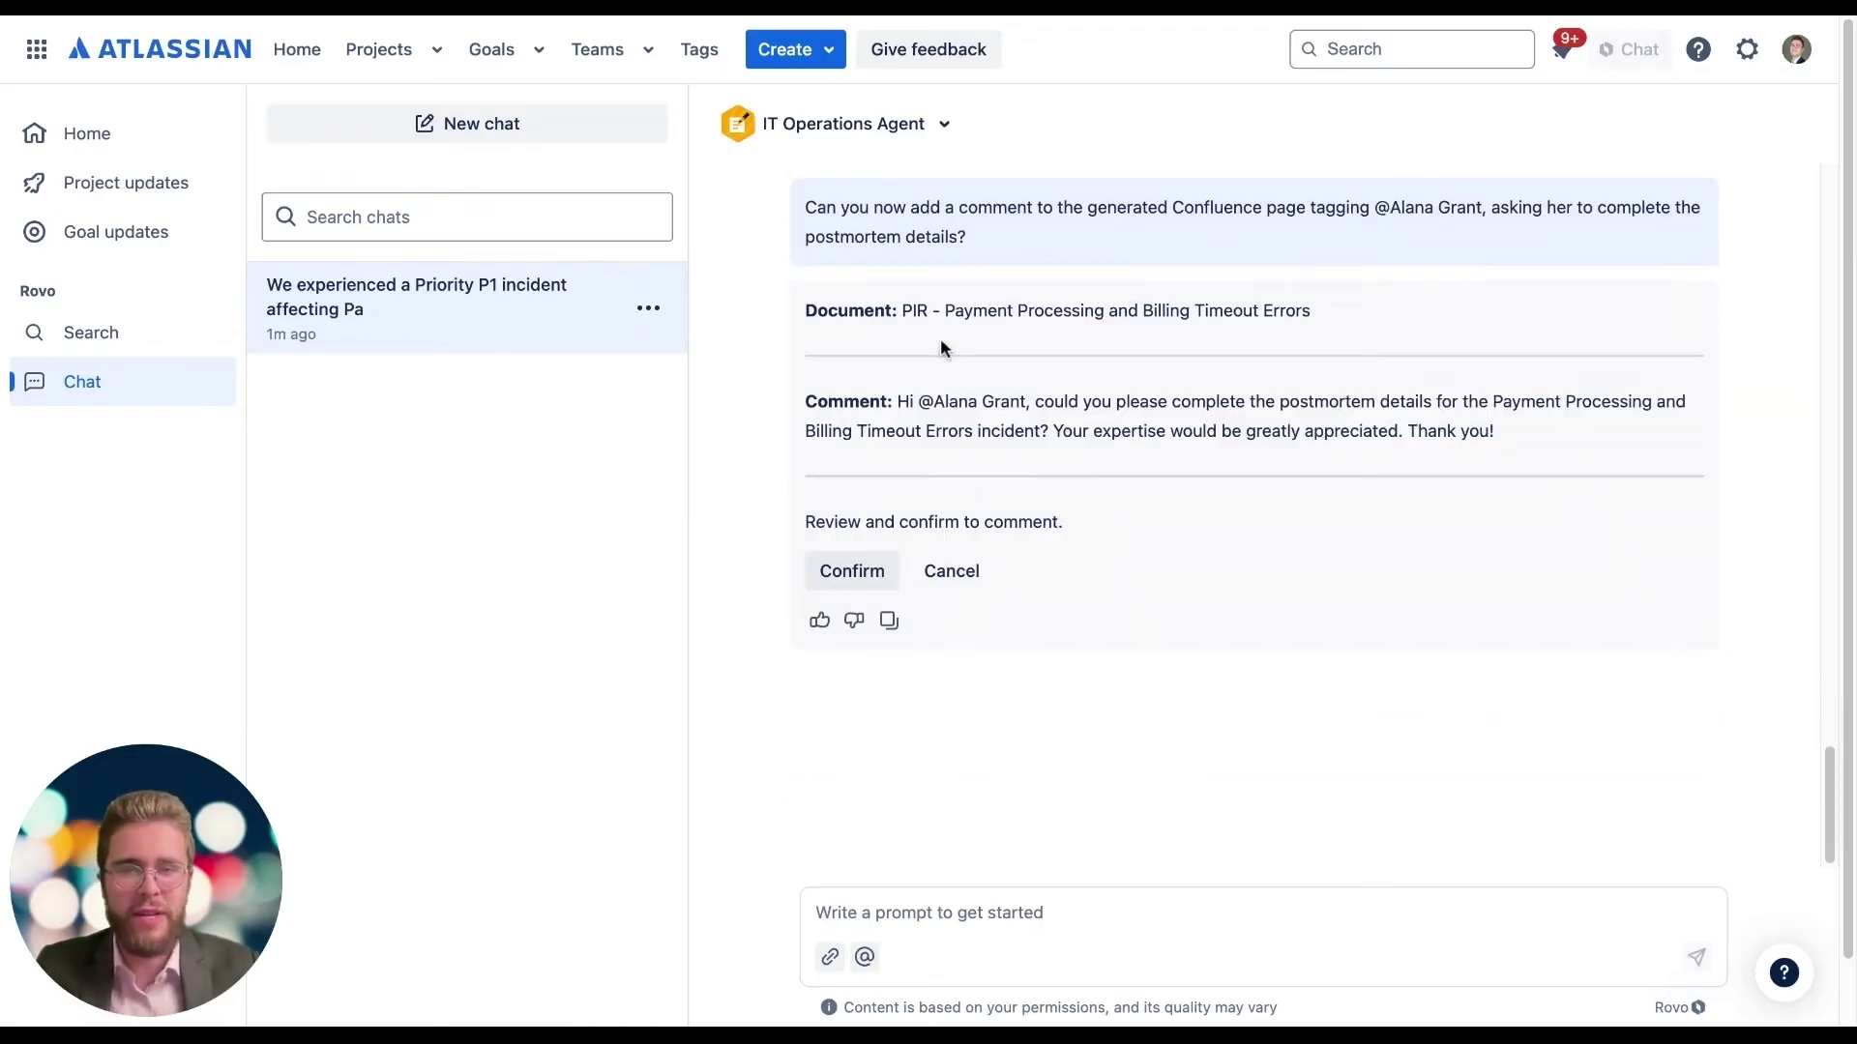
{"action": "left_click_drag", "start_coordinate": [903, 311], "coordinate": [1441, 327]}
{"action": "left_click", "coordinate": [1188, 451]}
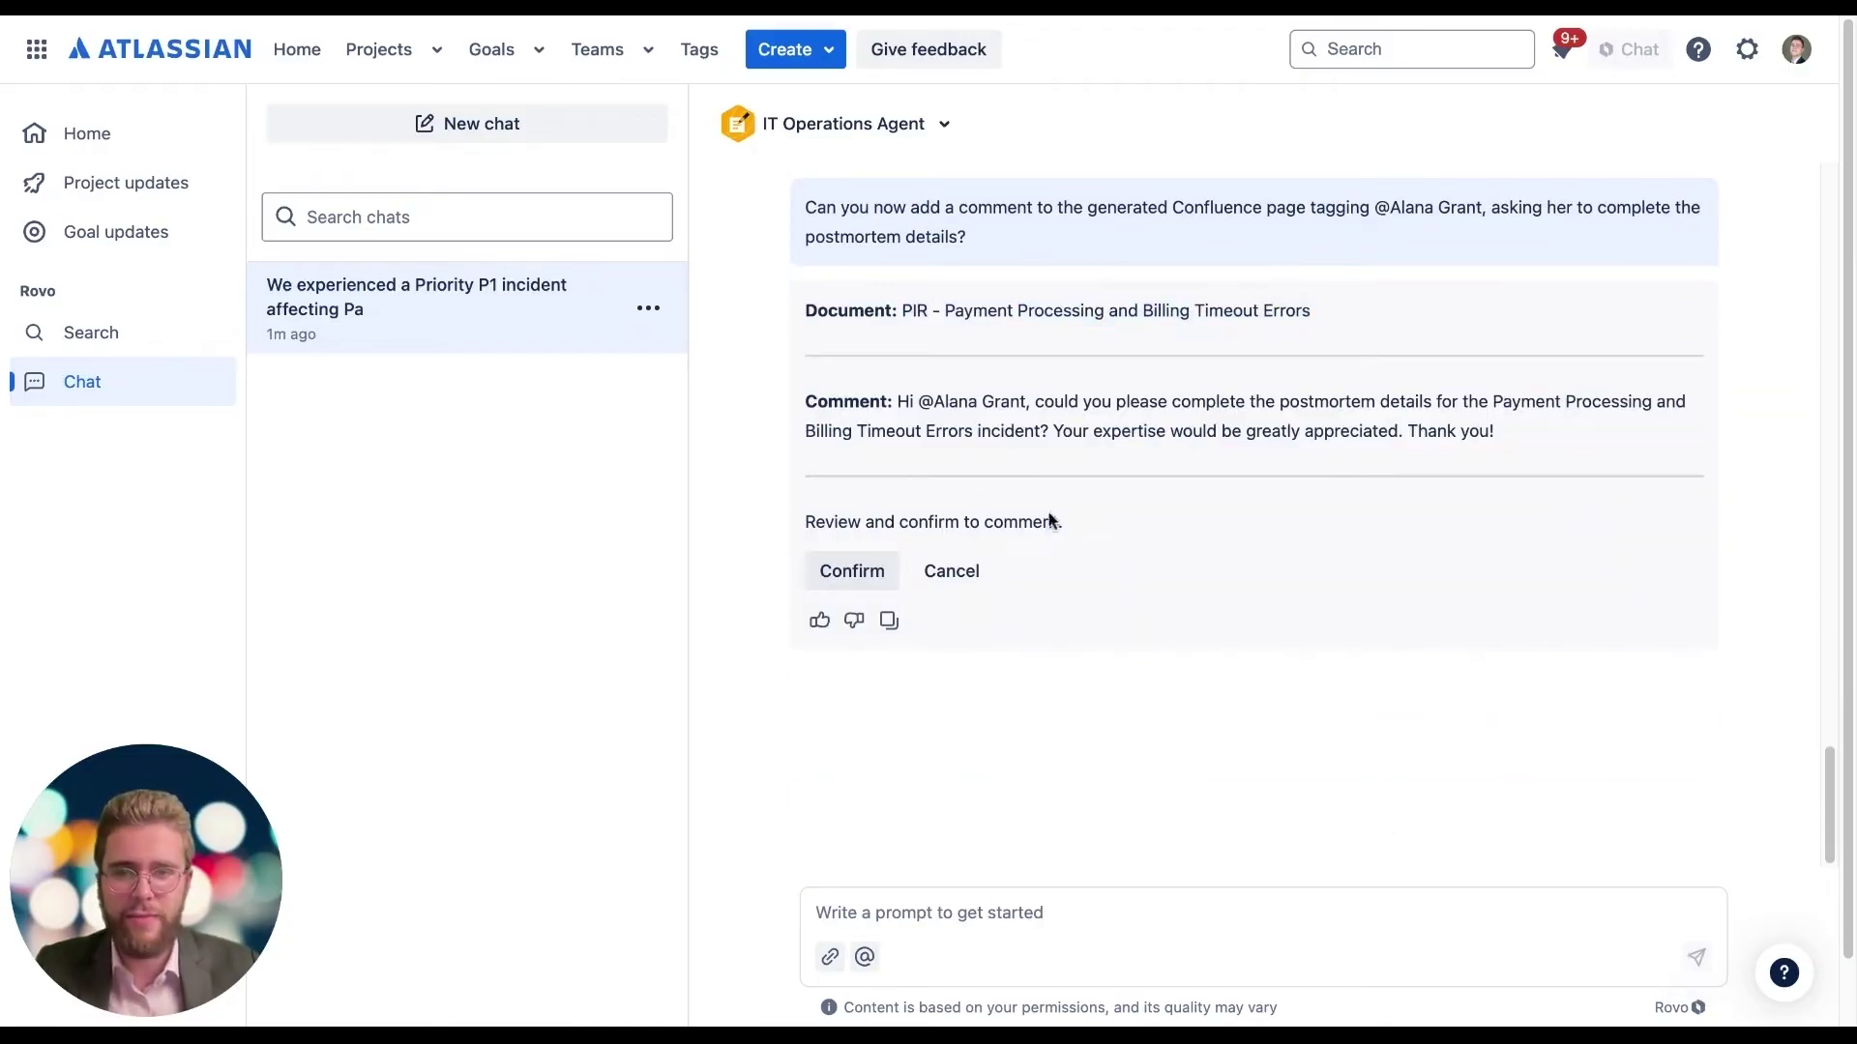
{"action": "left_click", "coordinate": [856, 574]}
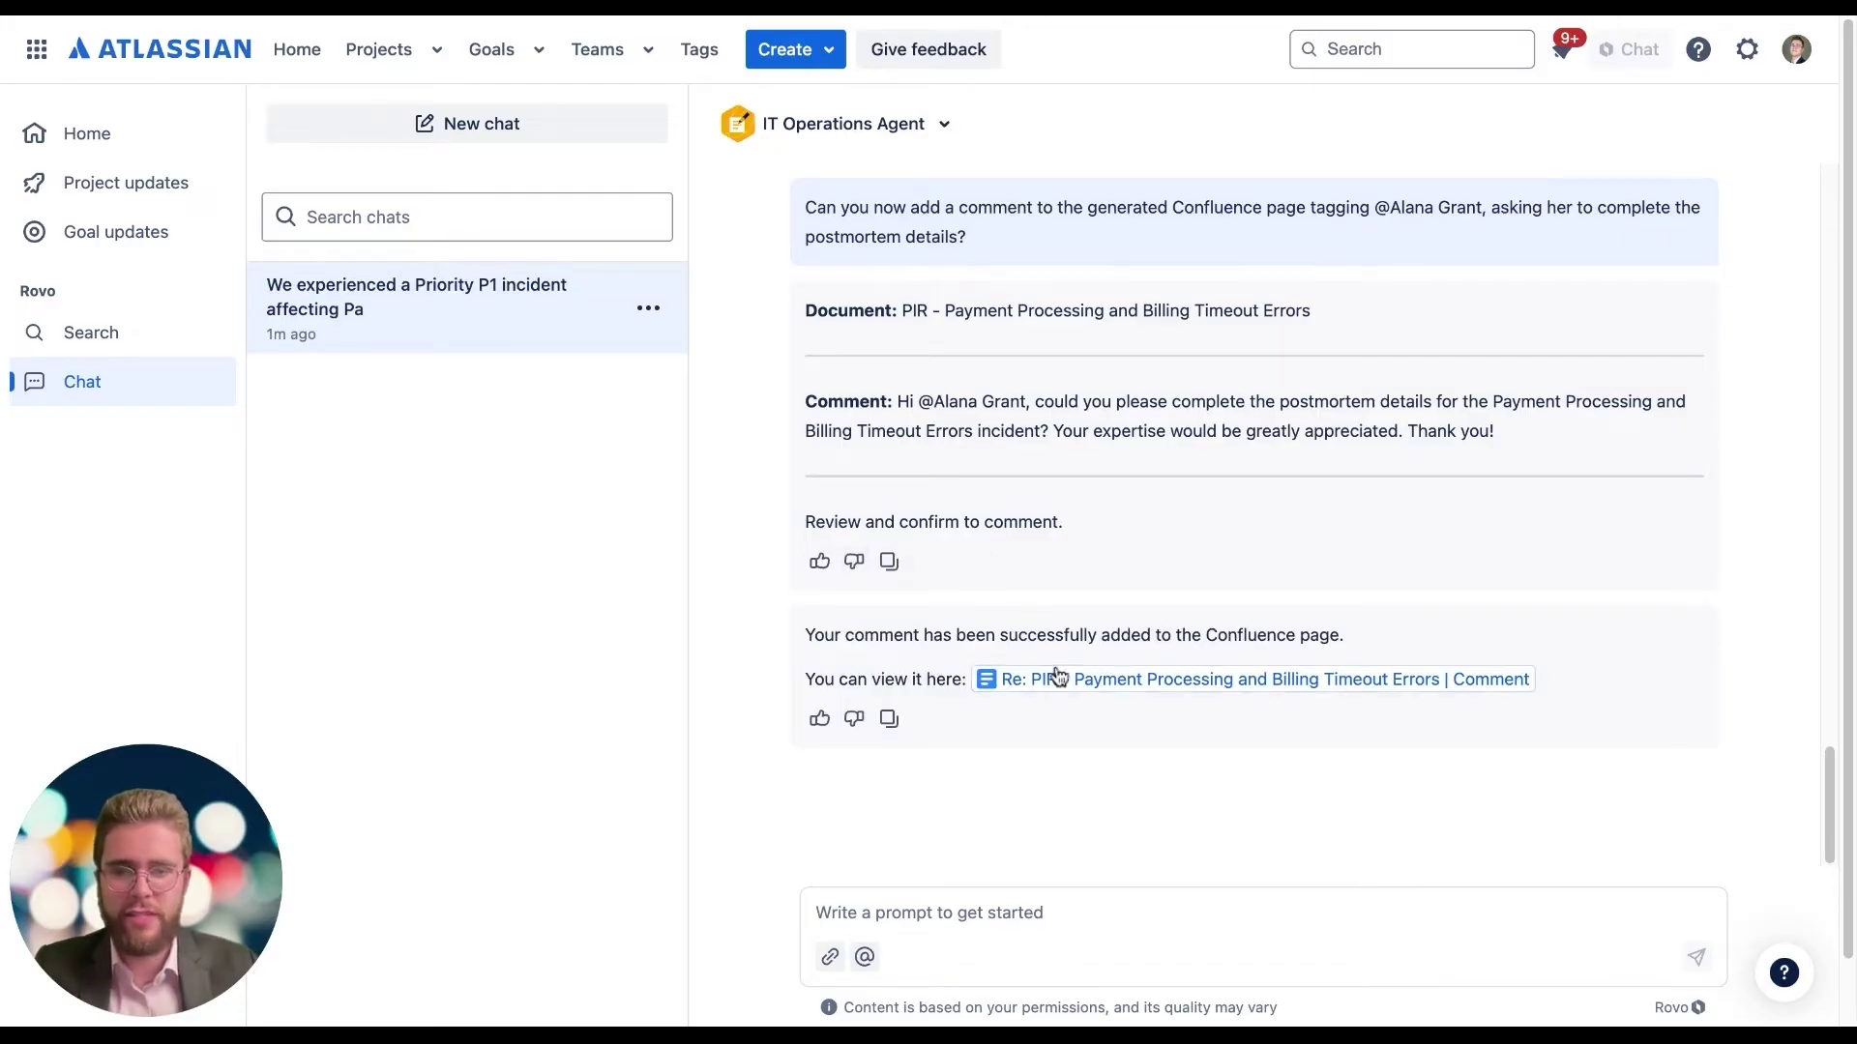
{"action": "mouse_move", "coordinate": [1027, 682]}
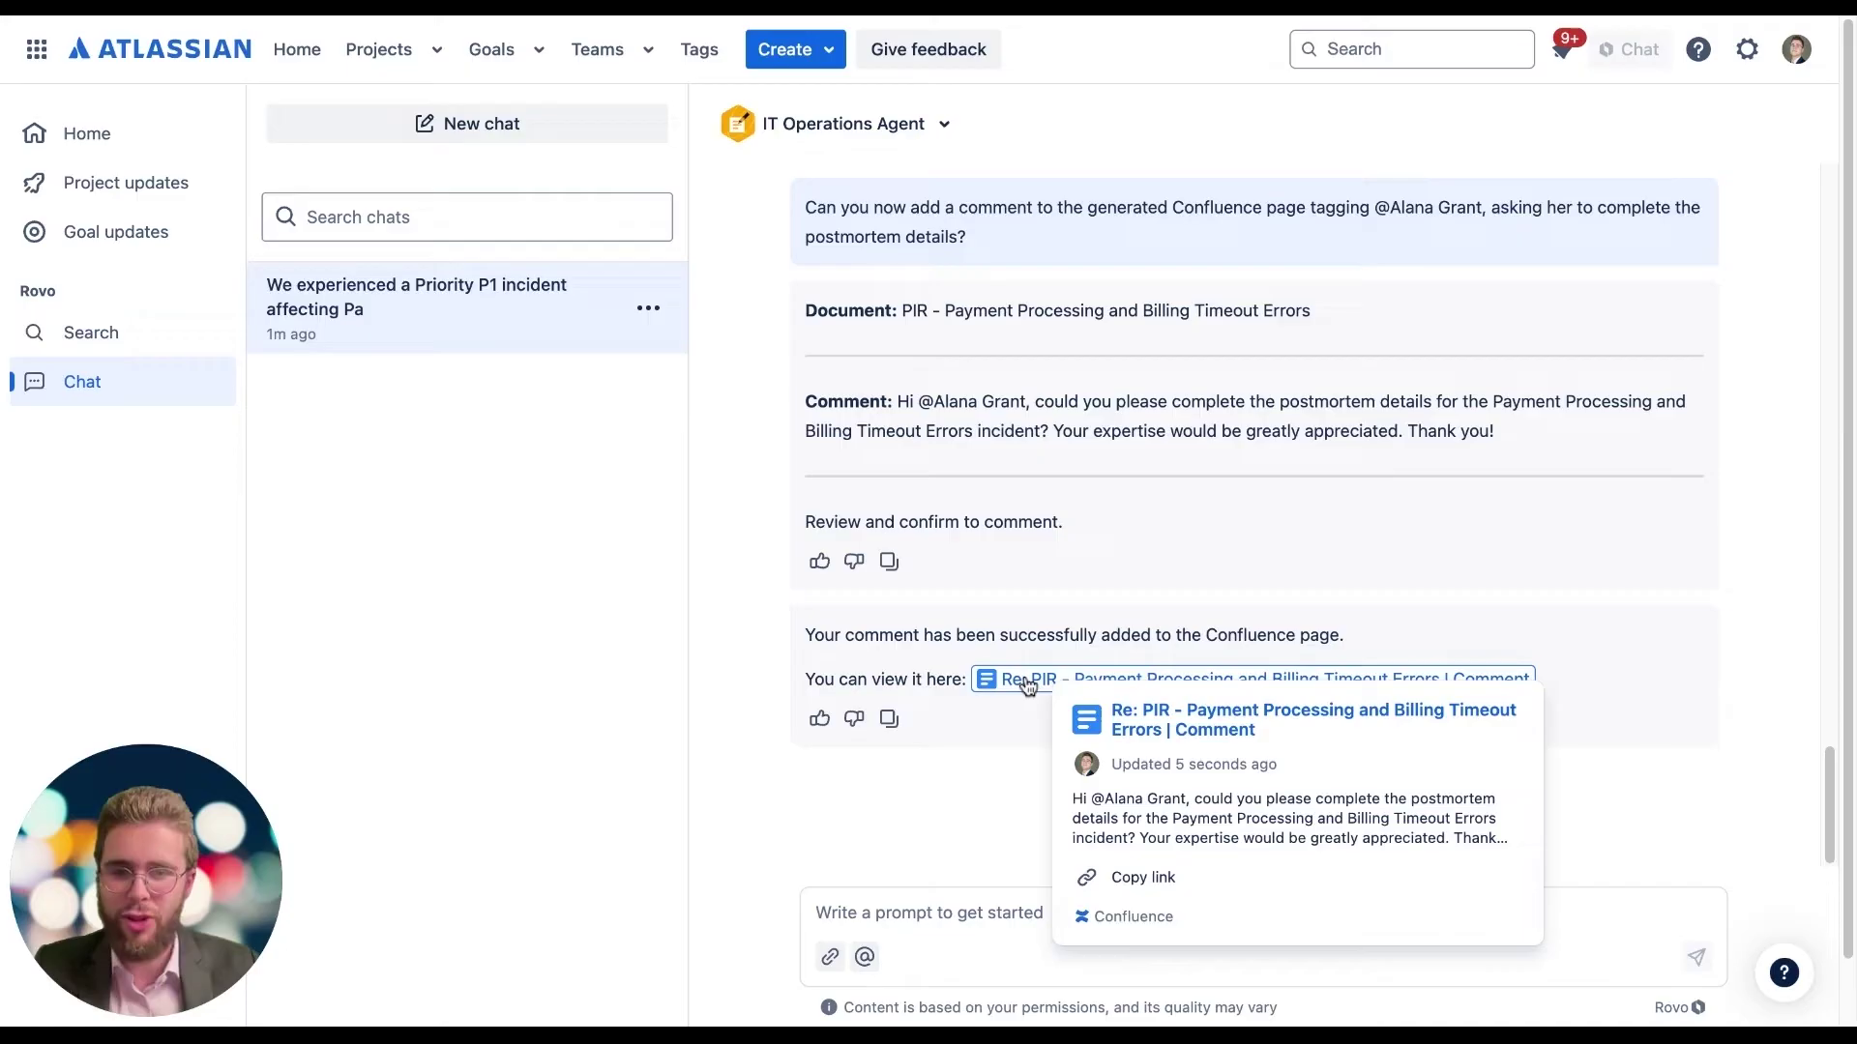
Step: Open the new comment on the PIR page and scroll up to the title and Incident overview
{"action": "left_click", "coordinate": [1027, 682]}
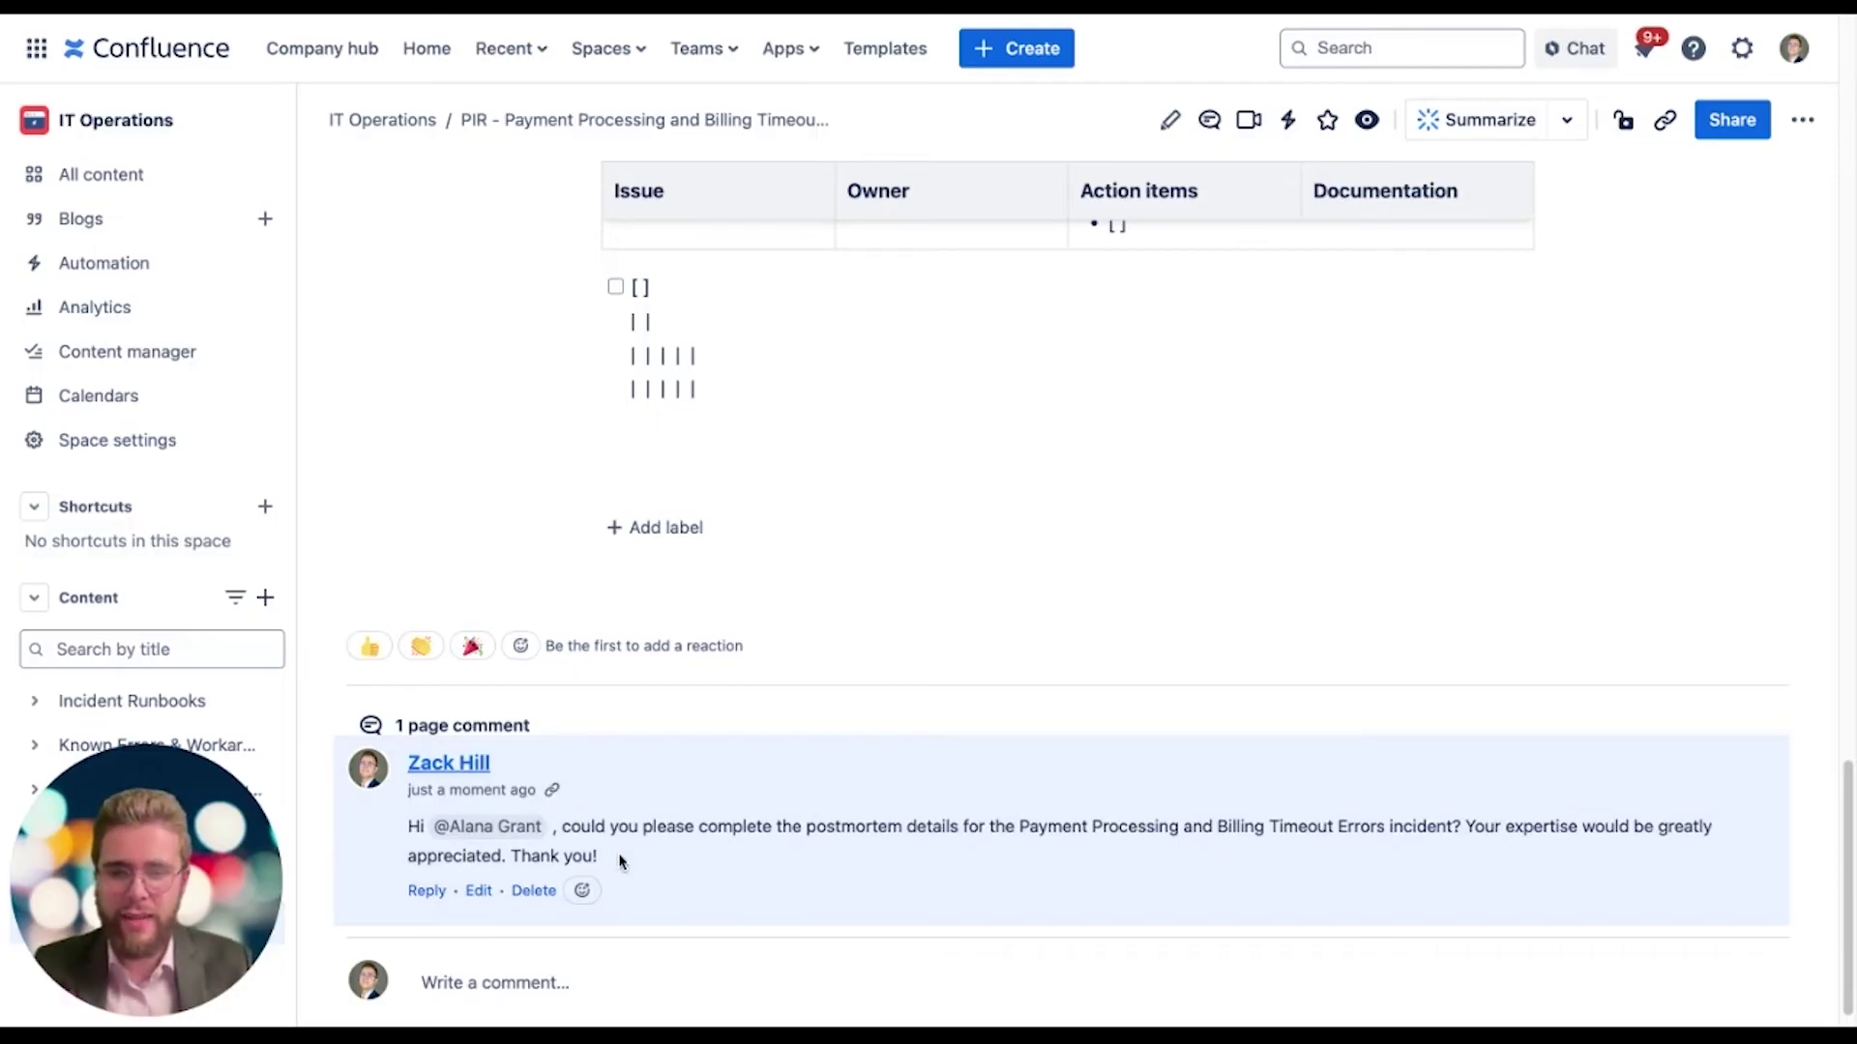
{"action": "scroll", "coordinate": [743, 744], "scroll_direction": "up", "scroll_amount": 6}
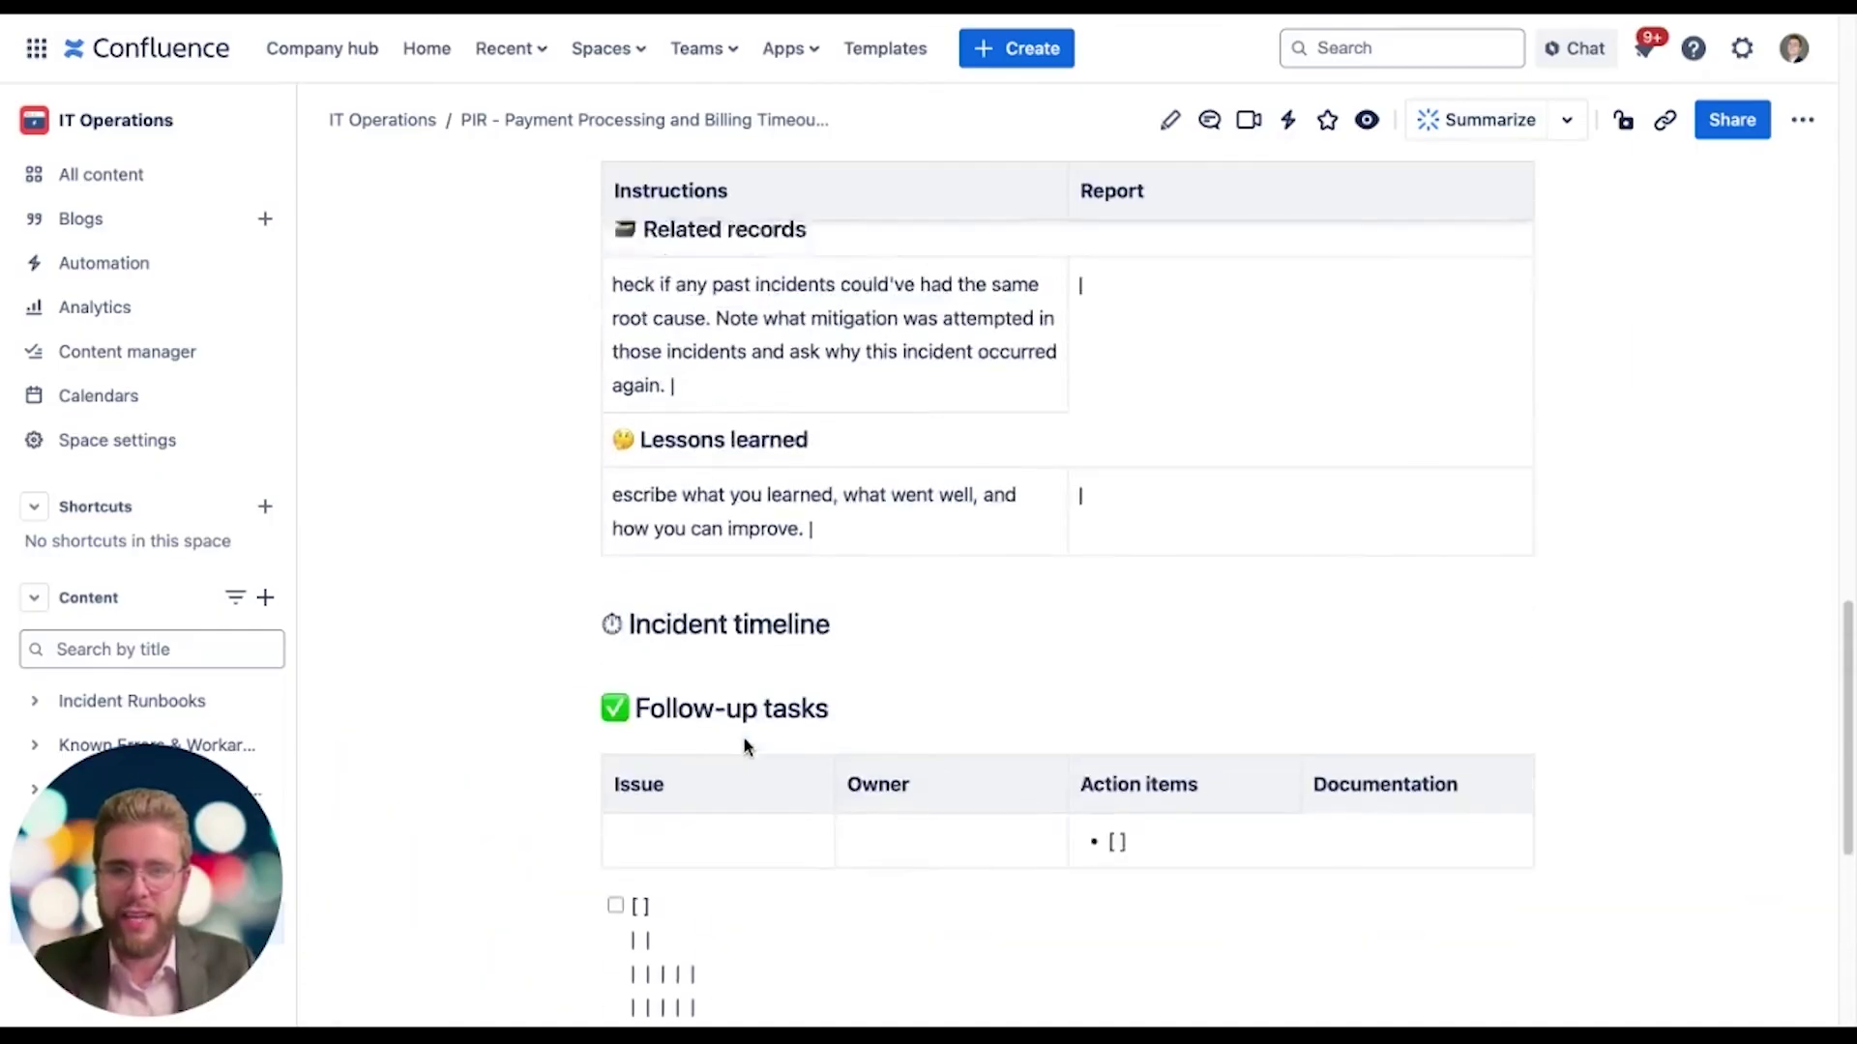
{"action": "scroll", "coordinate": [742, 735], "scroll_direction": "up", "scroll_amount": 15}
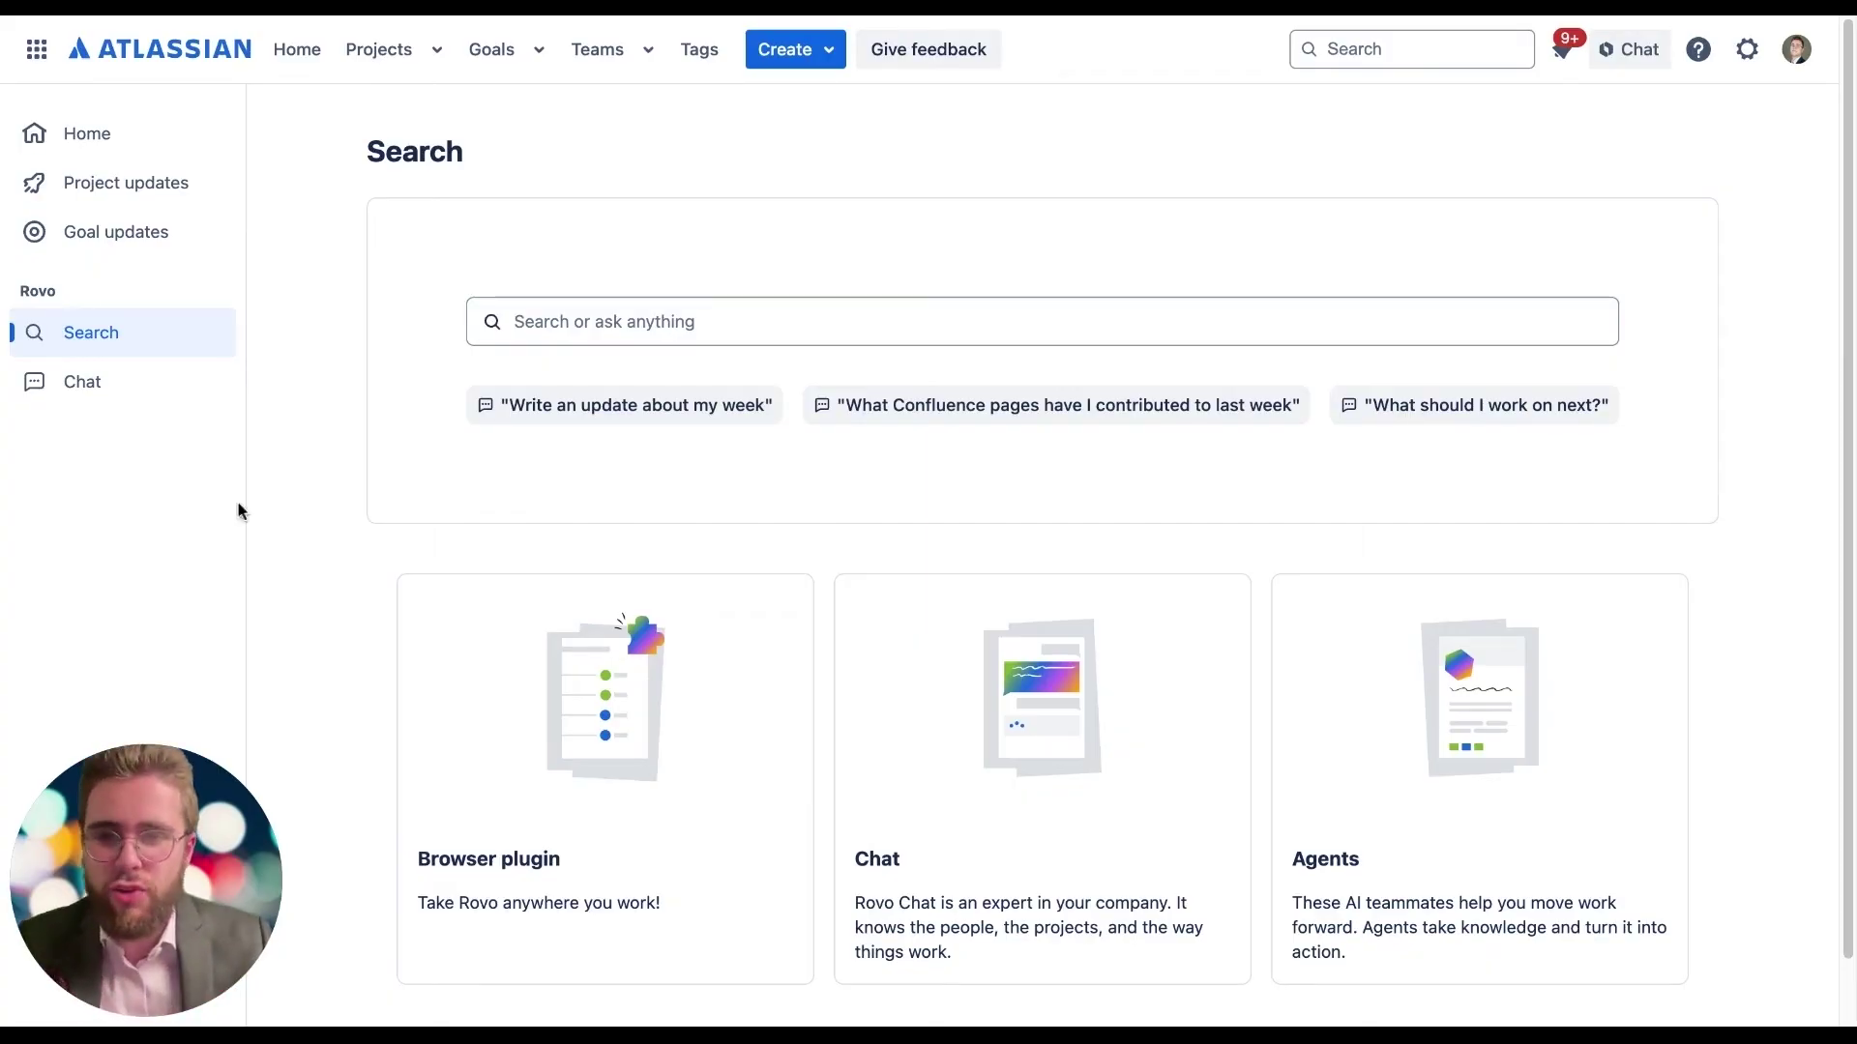
Step: Search all connected tools in Rovo Search for 'Notifications Upgrade'
{"action": "left_click", "coordinate": [565, 324]}
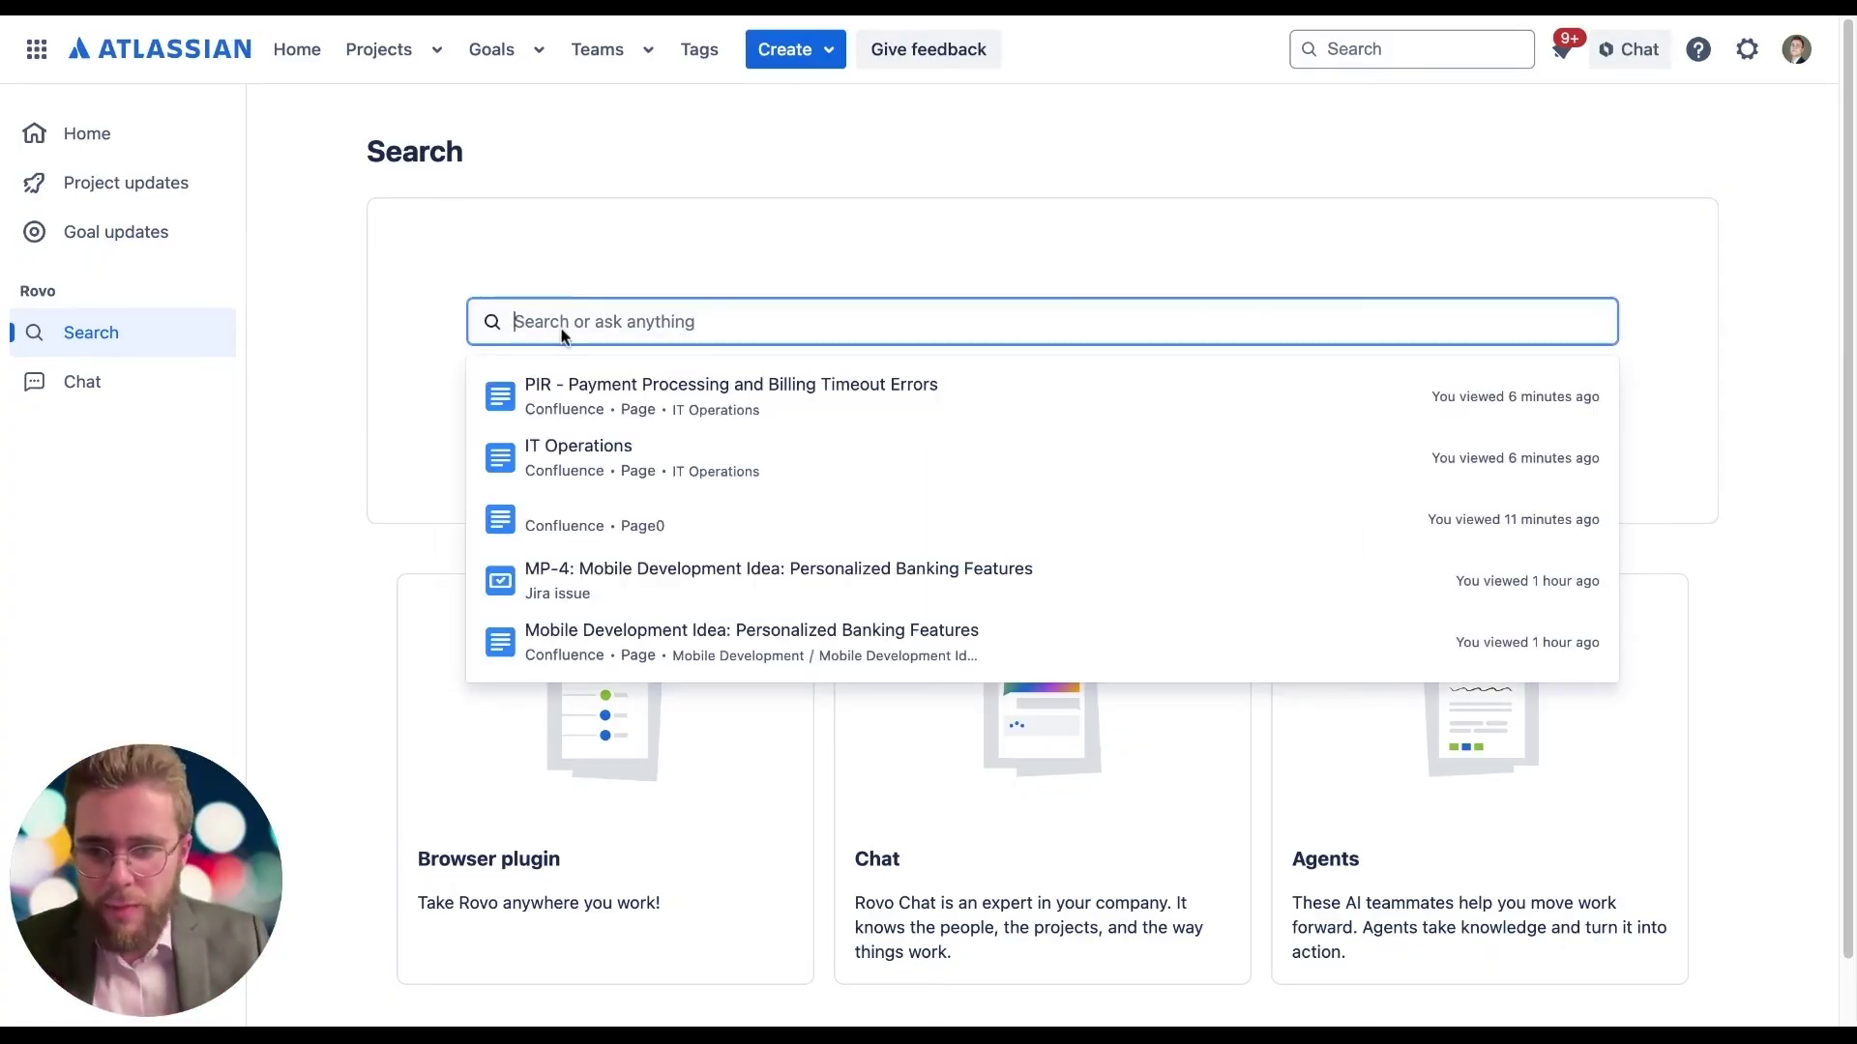
{"action": "type", "text": "Notifications Upgrade"}
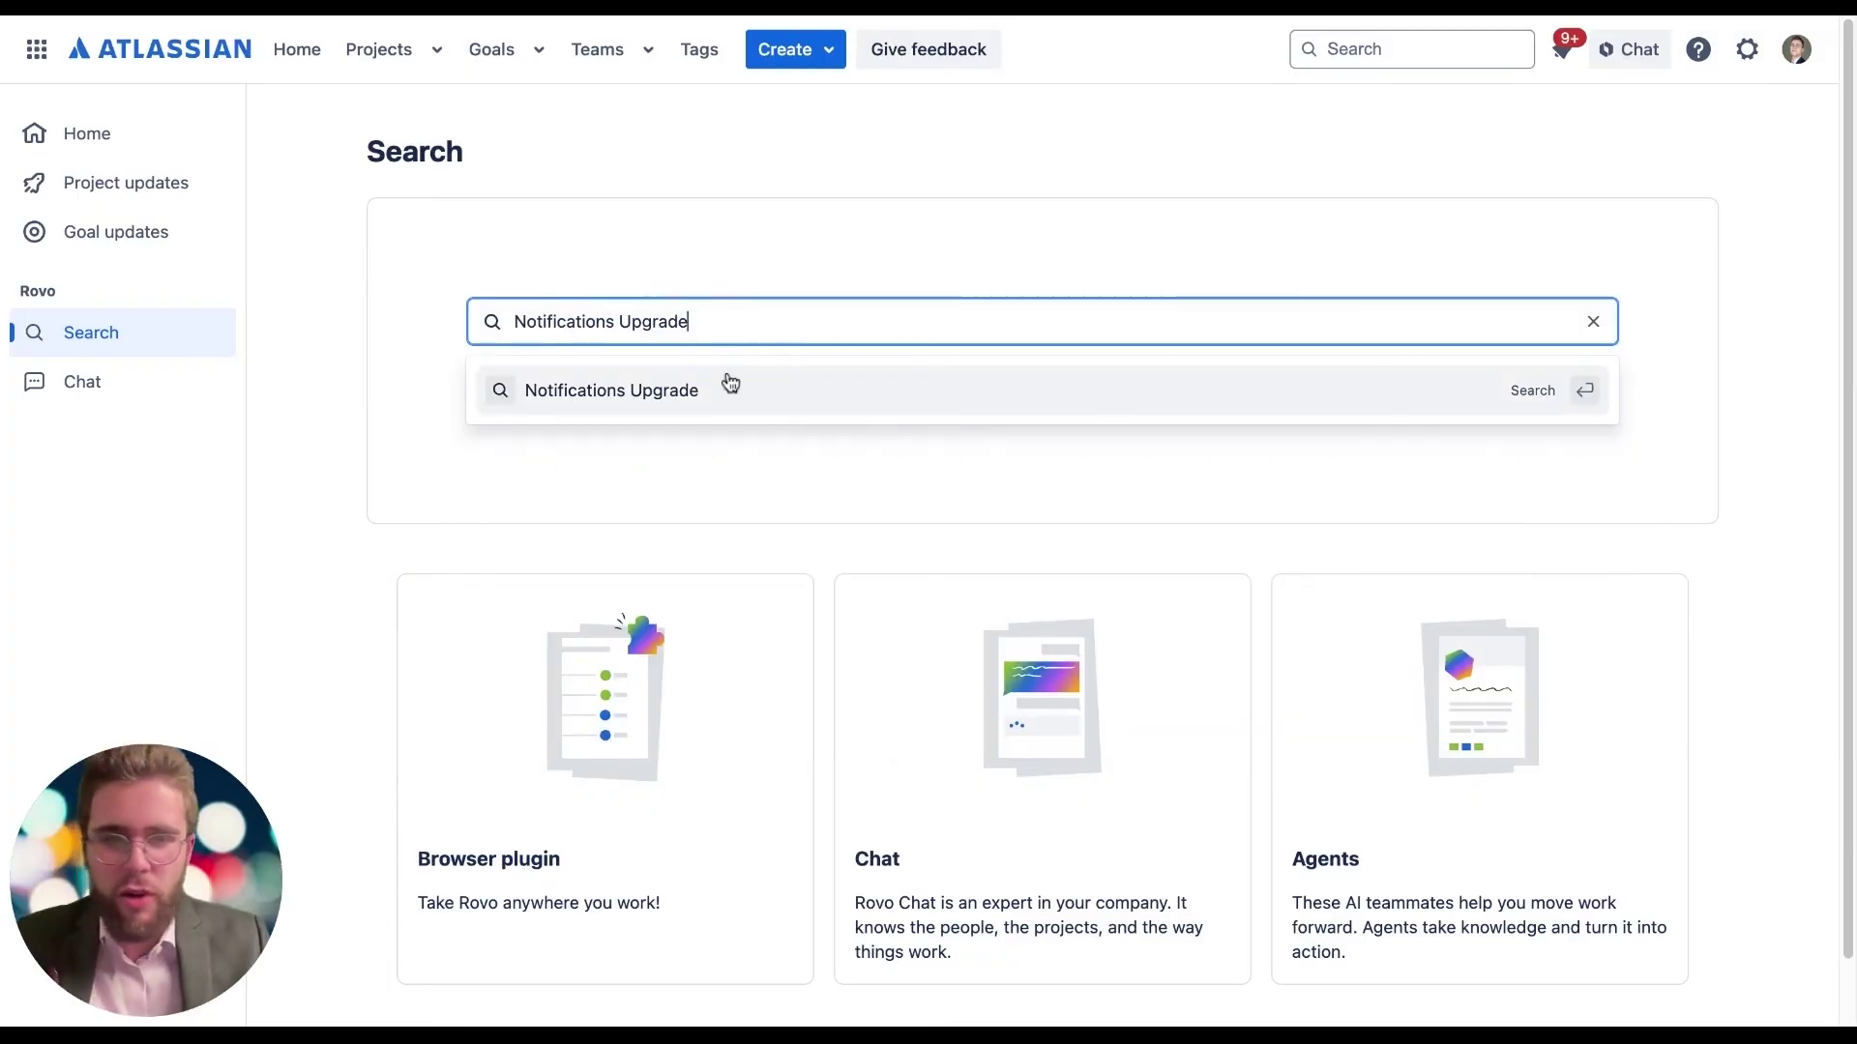
{"action": "left_click", "coordinate": [720, 398]}
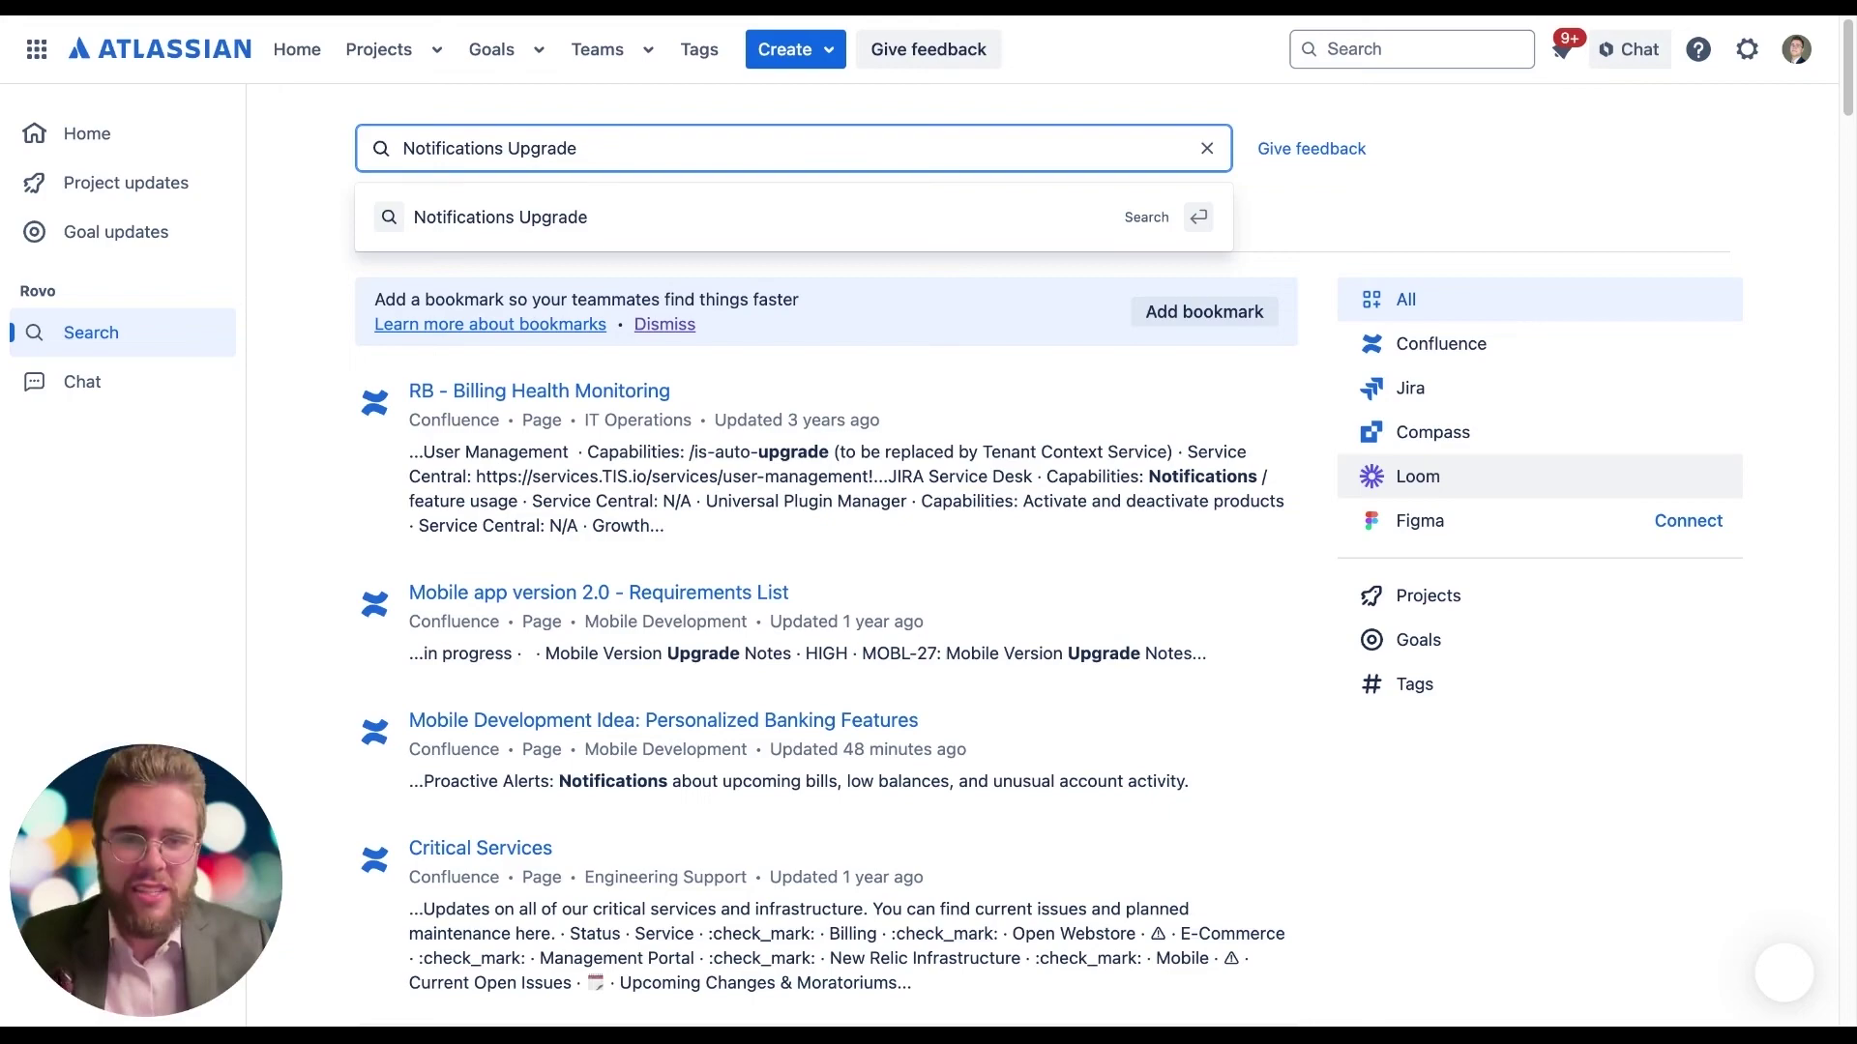
Step: Filter the 'Notifications Upgrade' results to show only Jira issues
{"action": "left_click", "coordinate": [1418, 404]}
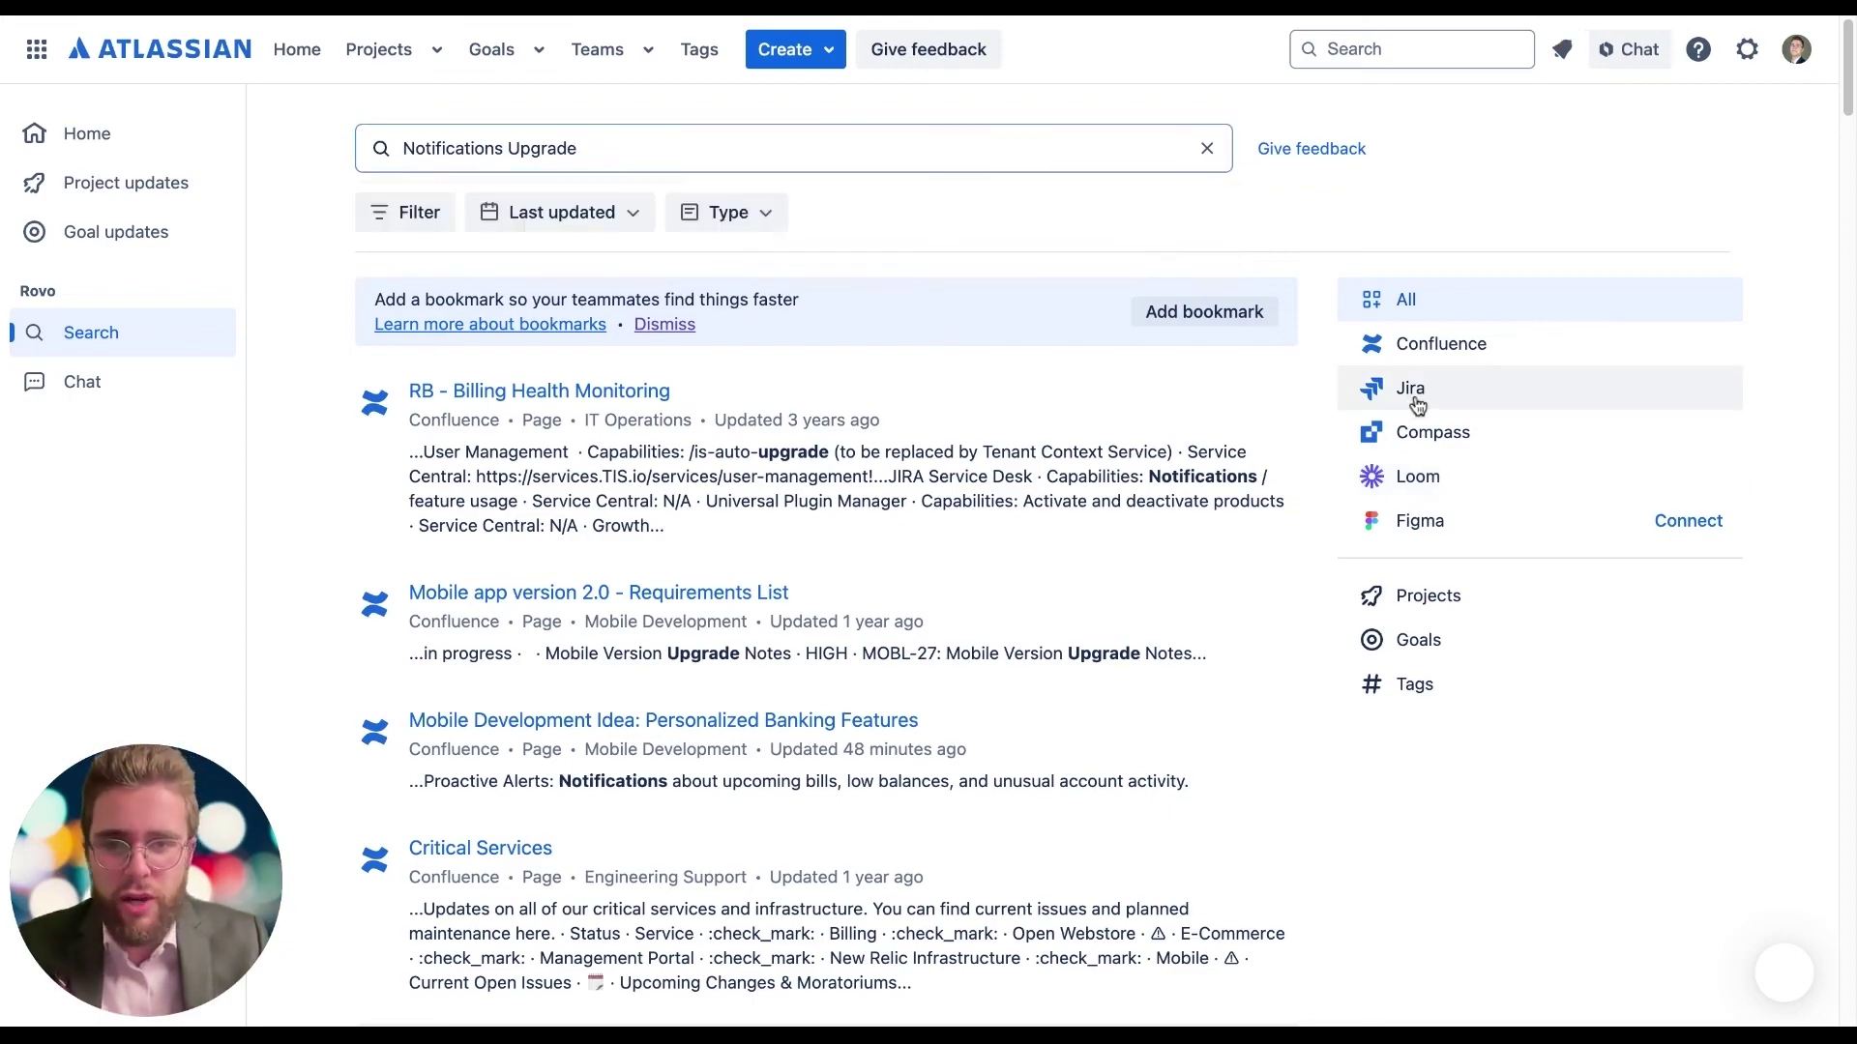
{"action": "left_click", "coordinate": [1416, 398]}
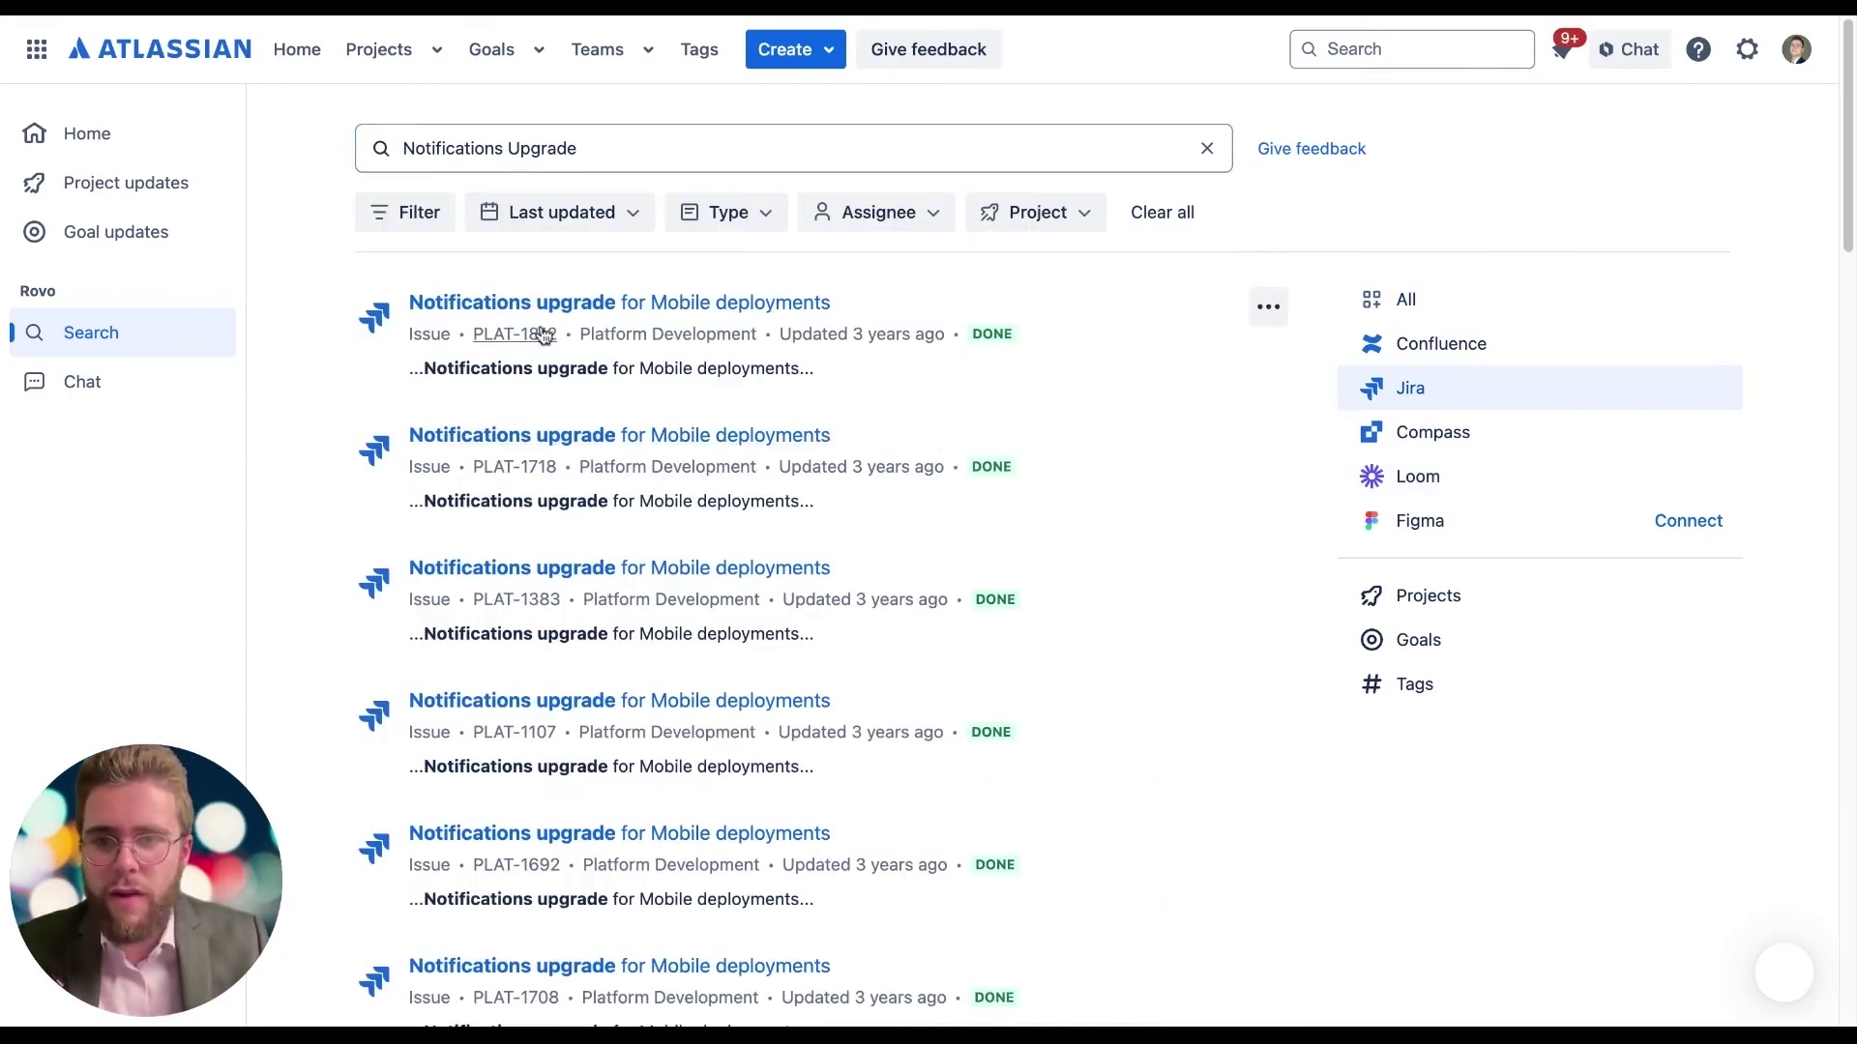
{"action": "scroll", "coordinate": [505, 479], "scroll_direction": "down", "scroll_amount": 3}
{"action": "scroll", "coordinate": [504, 483], "scroll_direction": "up", "scroll_amount": 4}
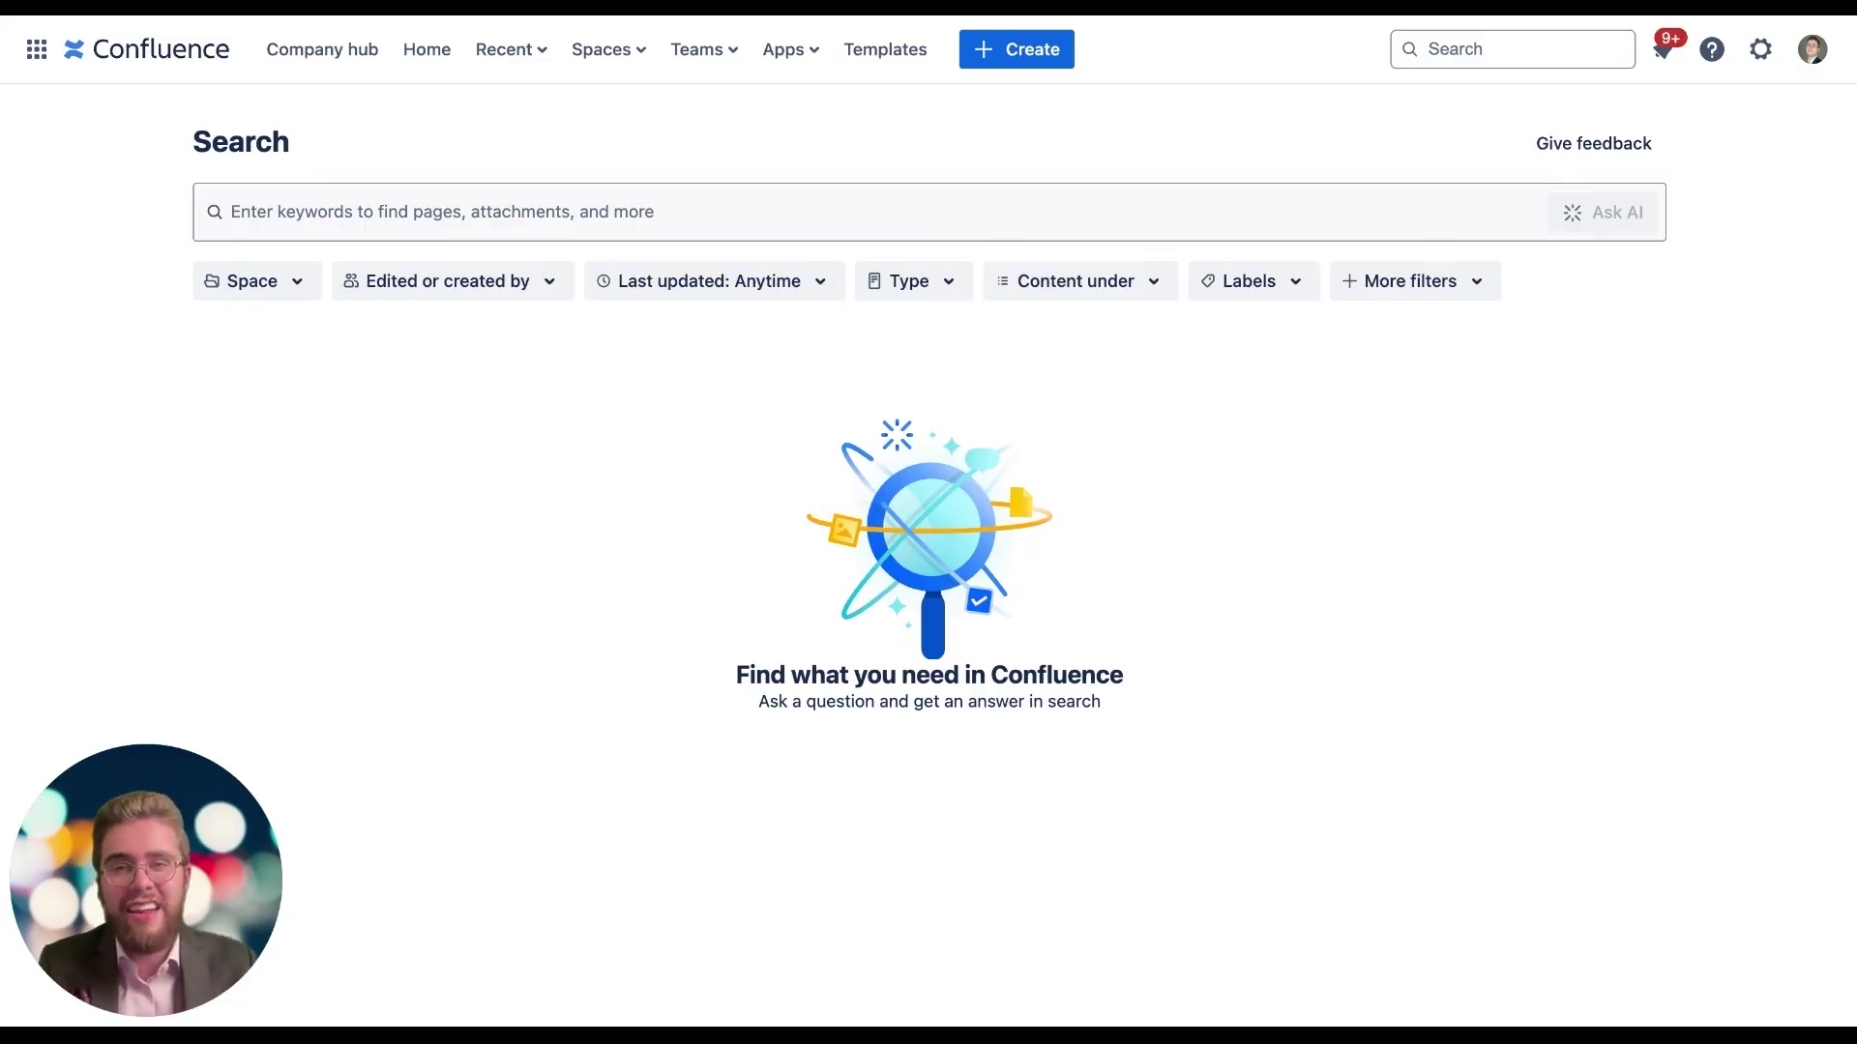
Step: Search Confluence natively for 'Notifications Upgrade' and scroll through its 27 results
{"action": "left_click", "coordinate": [269, 205]}
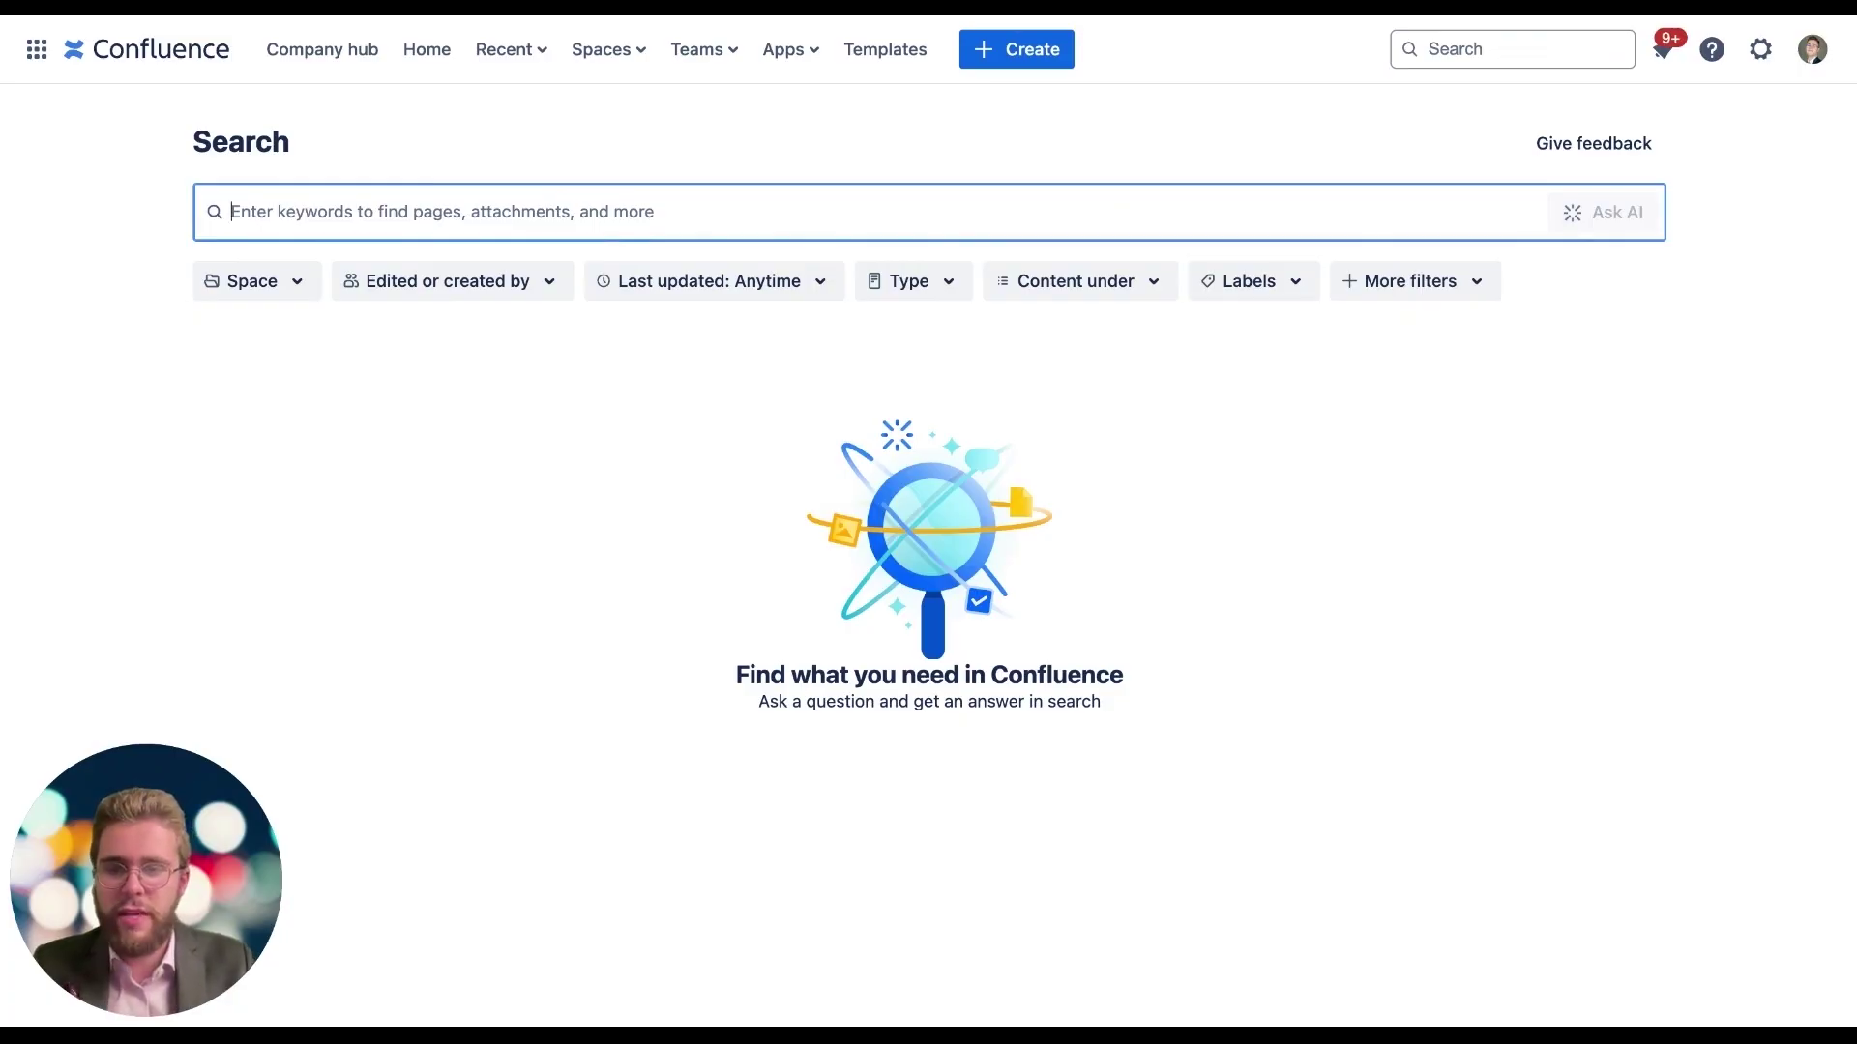
{"action": "type", "text": "Notifications Upgrade"}
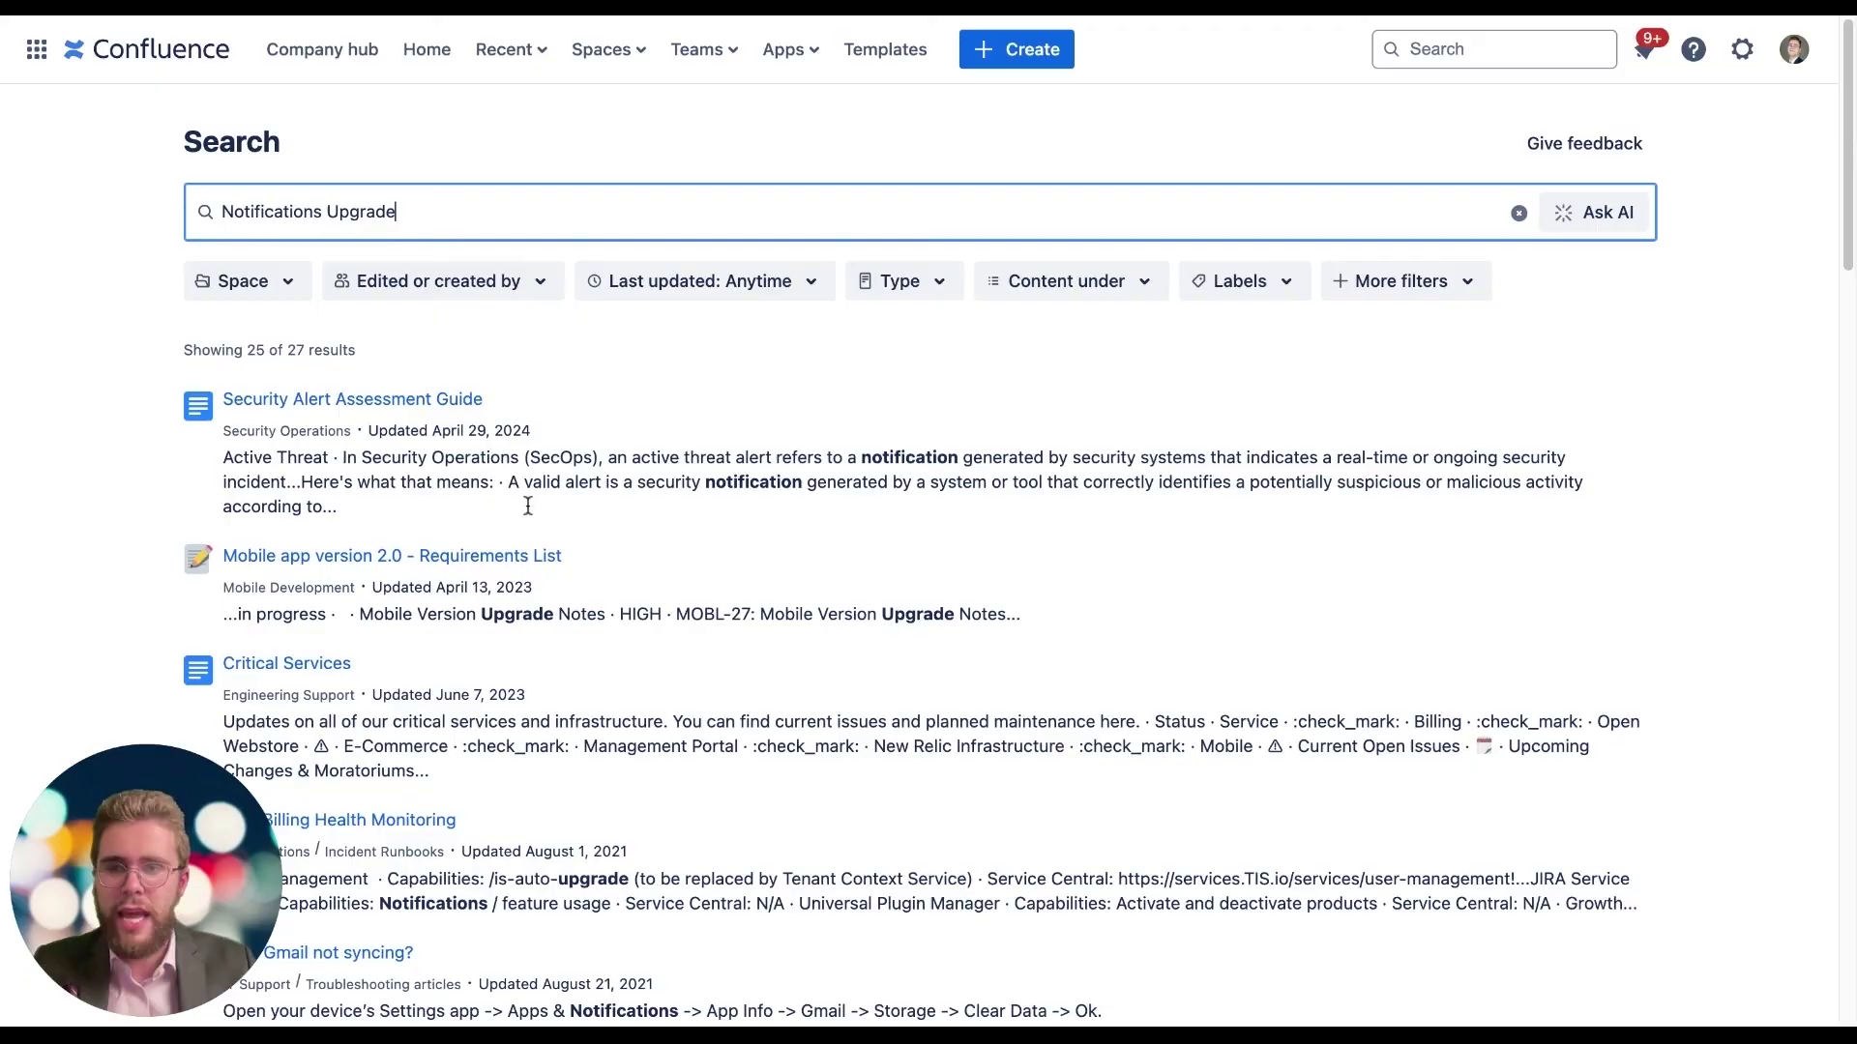
{"action": "scroll", "coordinate": [406, 547], "scroll_direction": "down", "scroll_amount": 3}
{"action": "scroll", "coordinate": [406, 547], "scroll_direction": "down", "scroll_amount": 10}
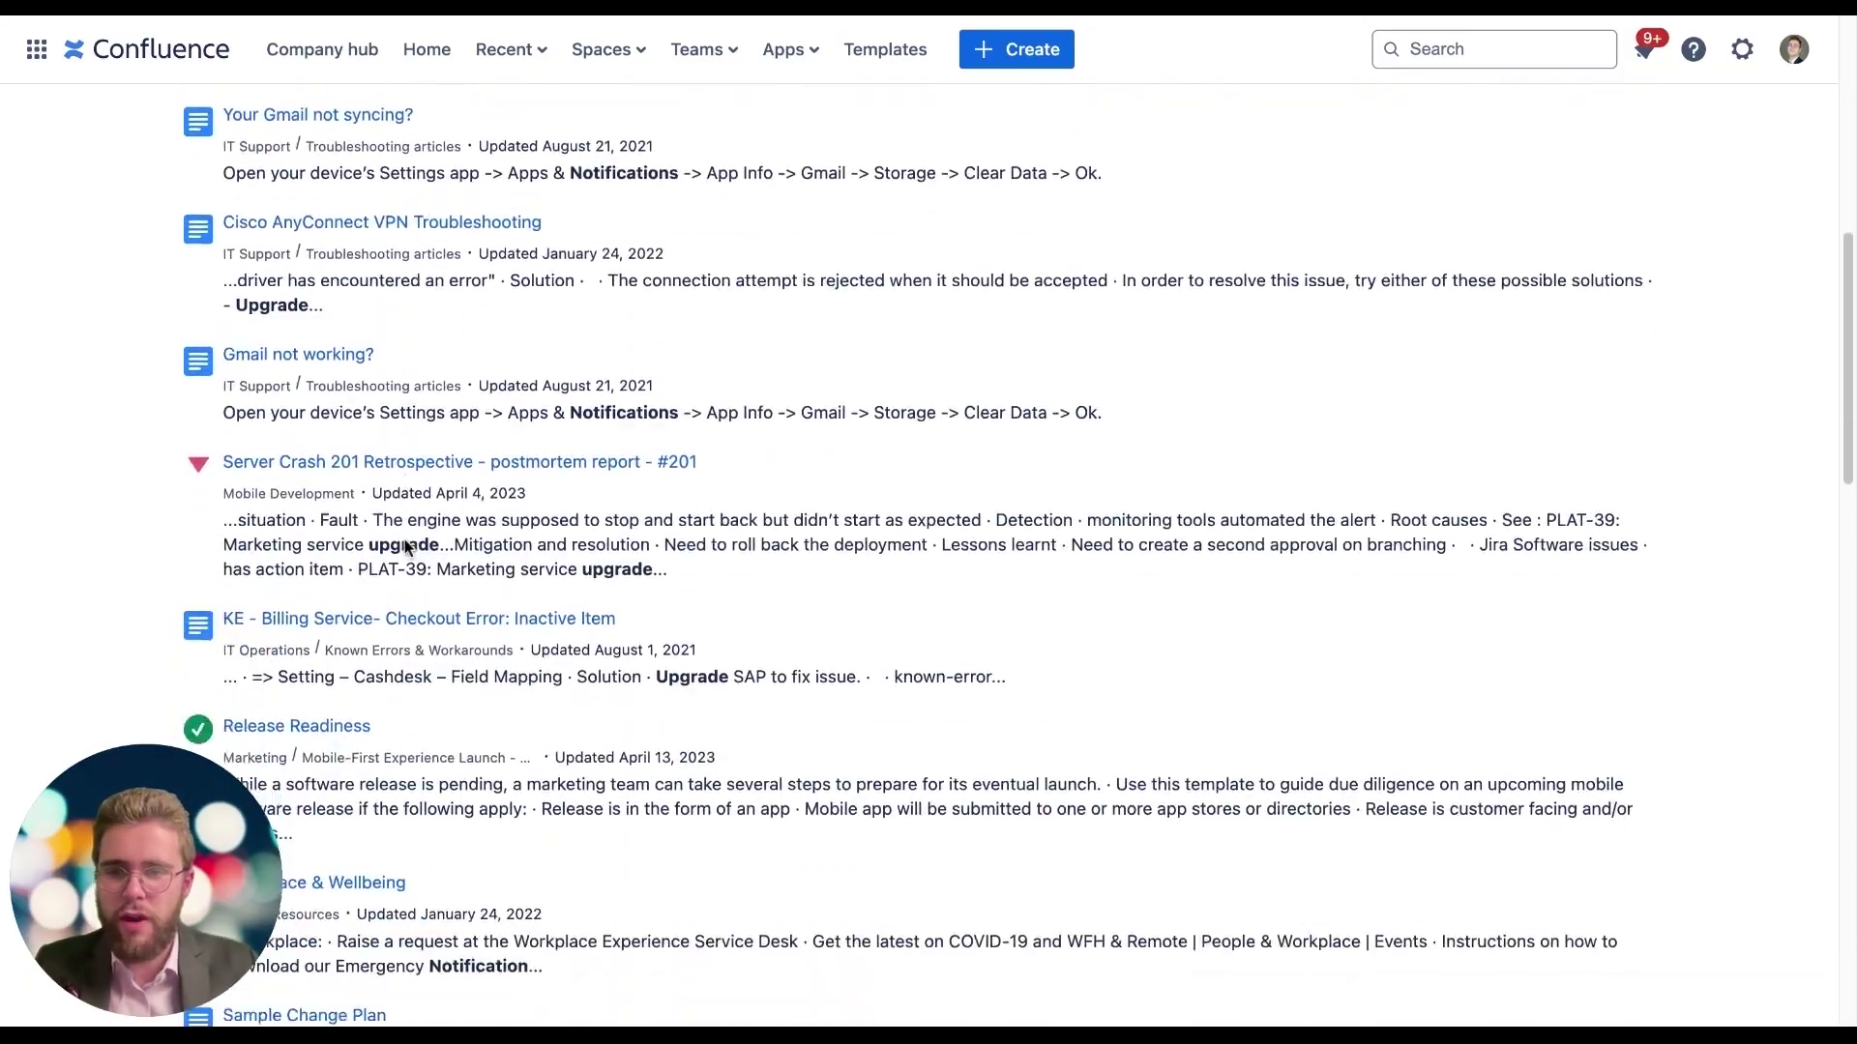
{"action": "scroll", "coordinate": [407, 546], "scroll_direction": "up", "scroll_amount": 20}
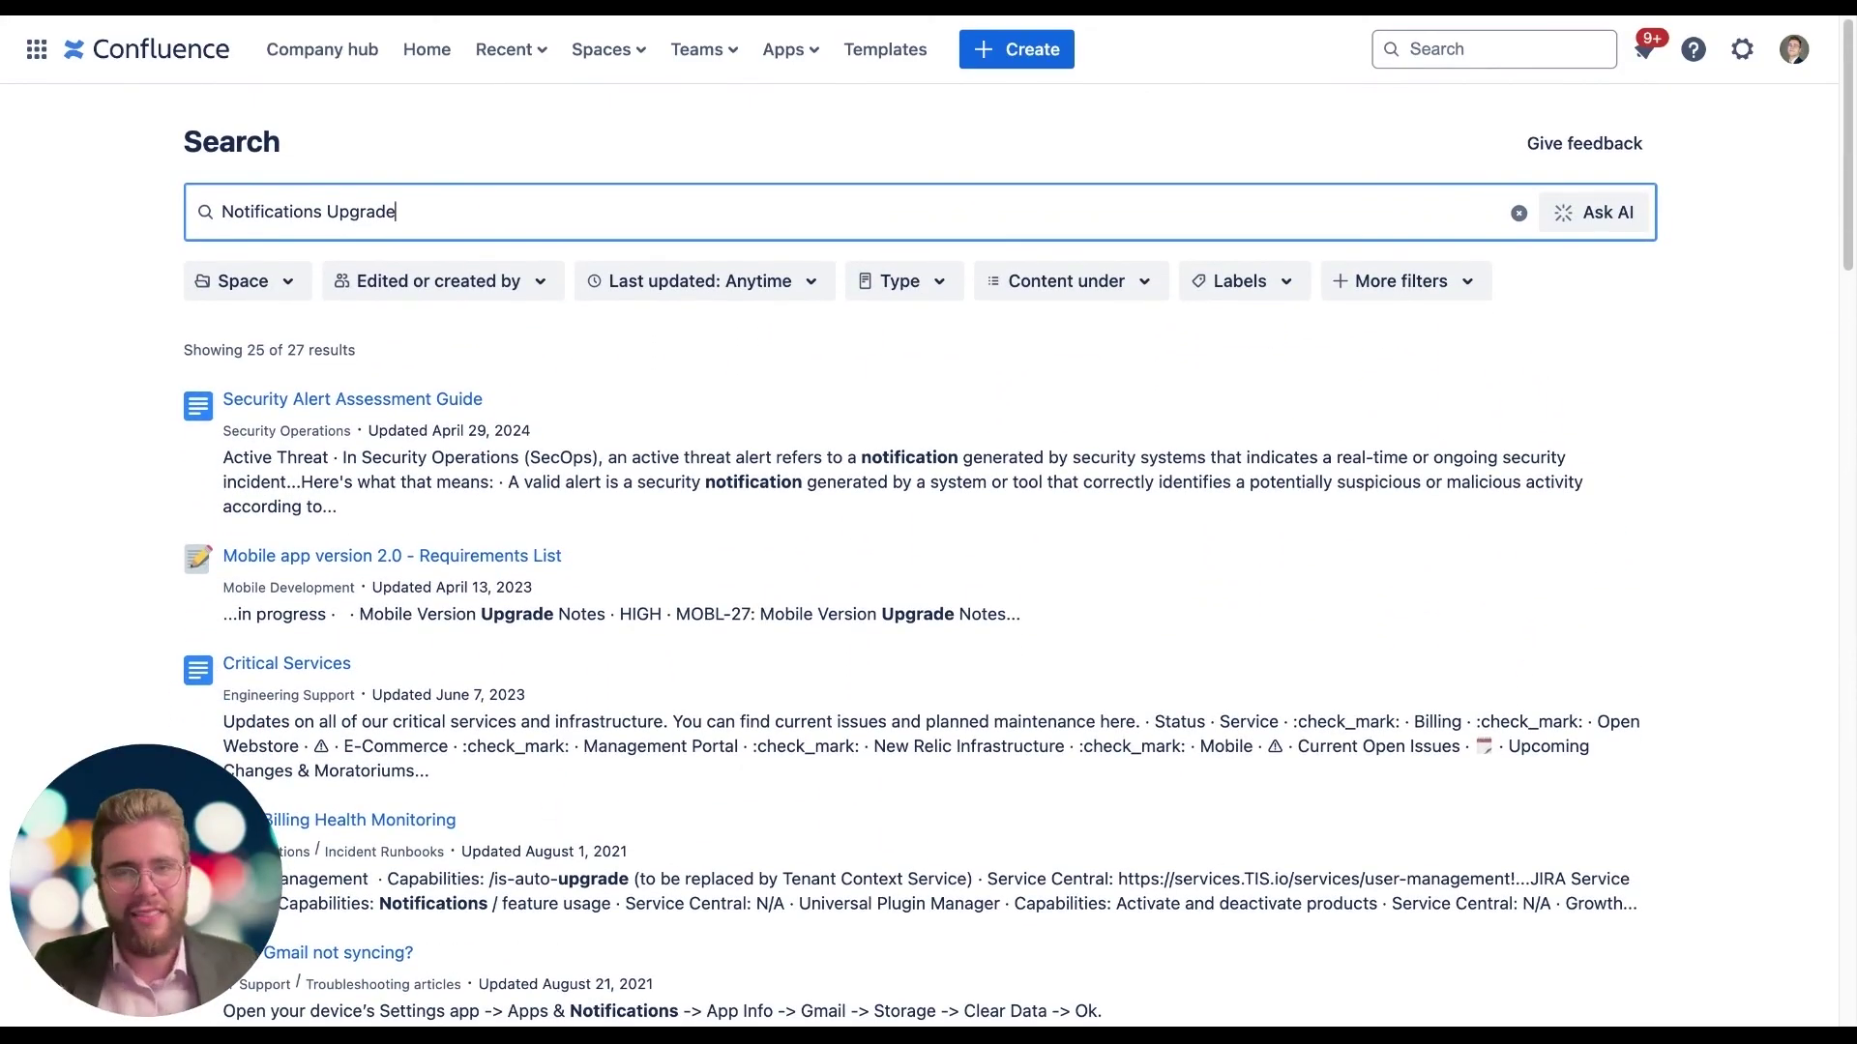